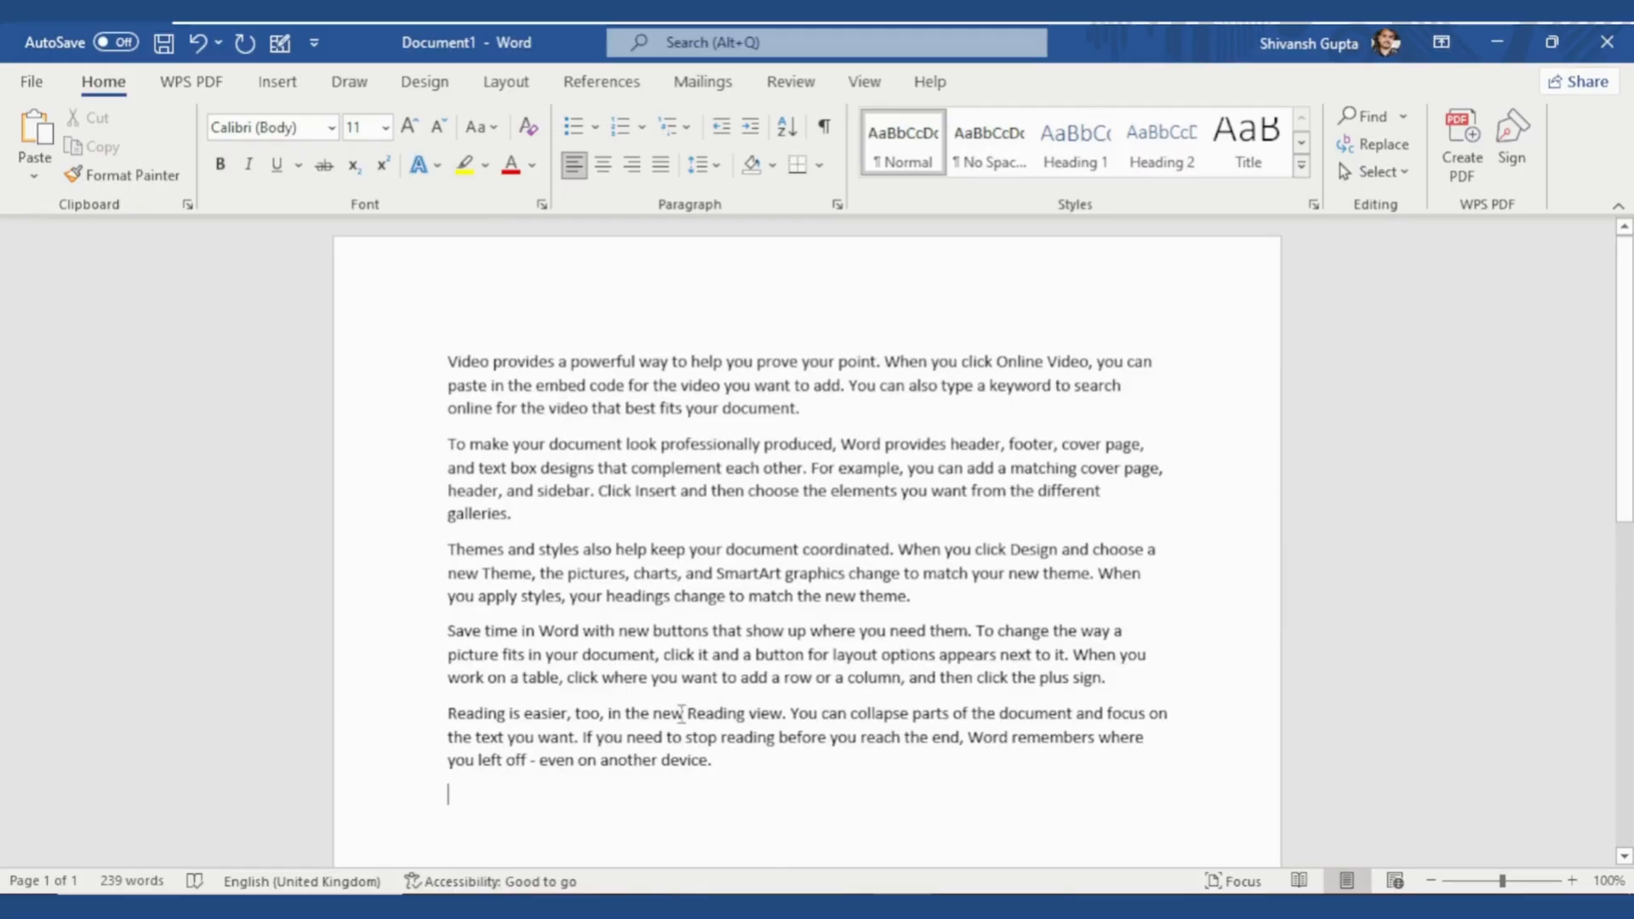
Delete all the body text and generate fresh sample paragraphs with =rand().
drag(721, 766, 467, 369)
key(Delete)
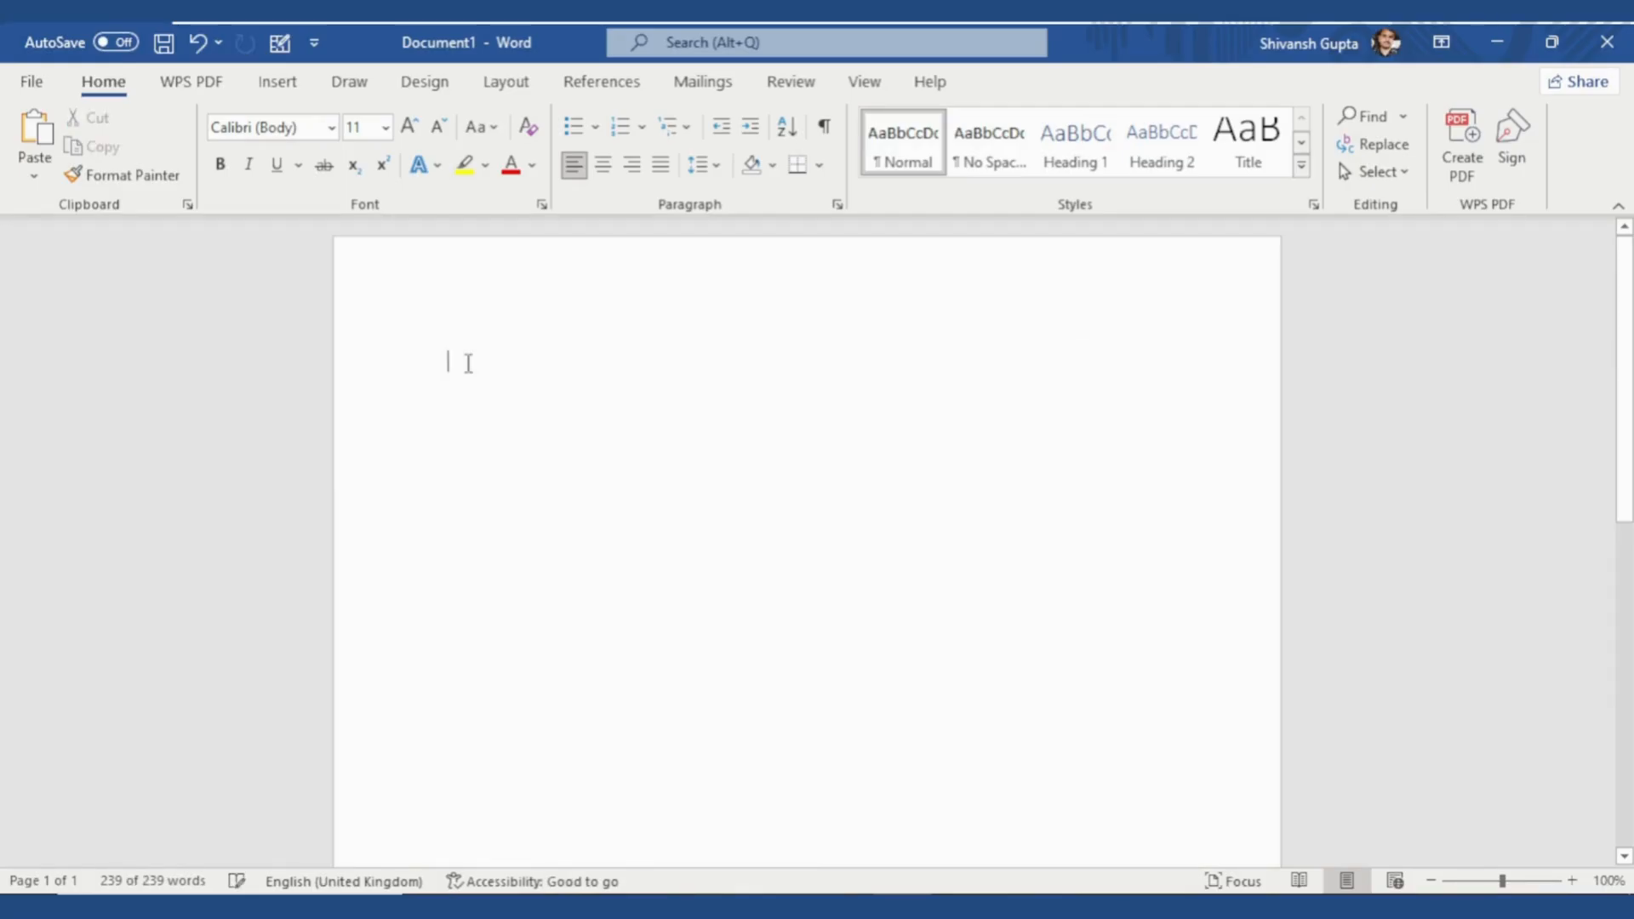
text(=rand)
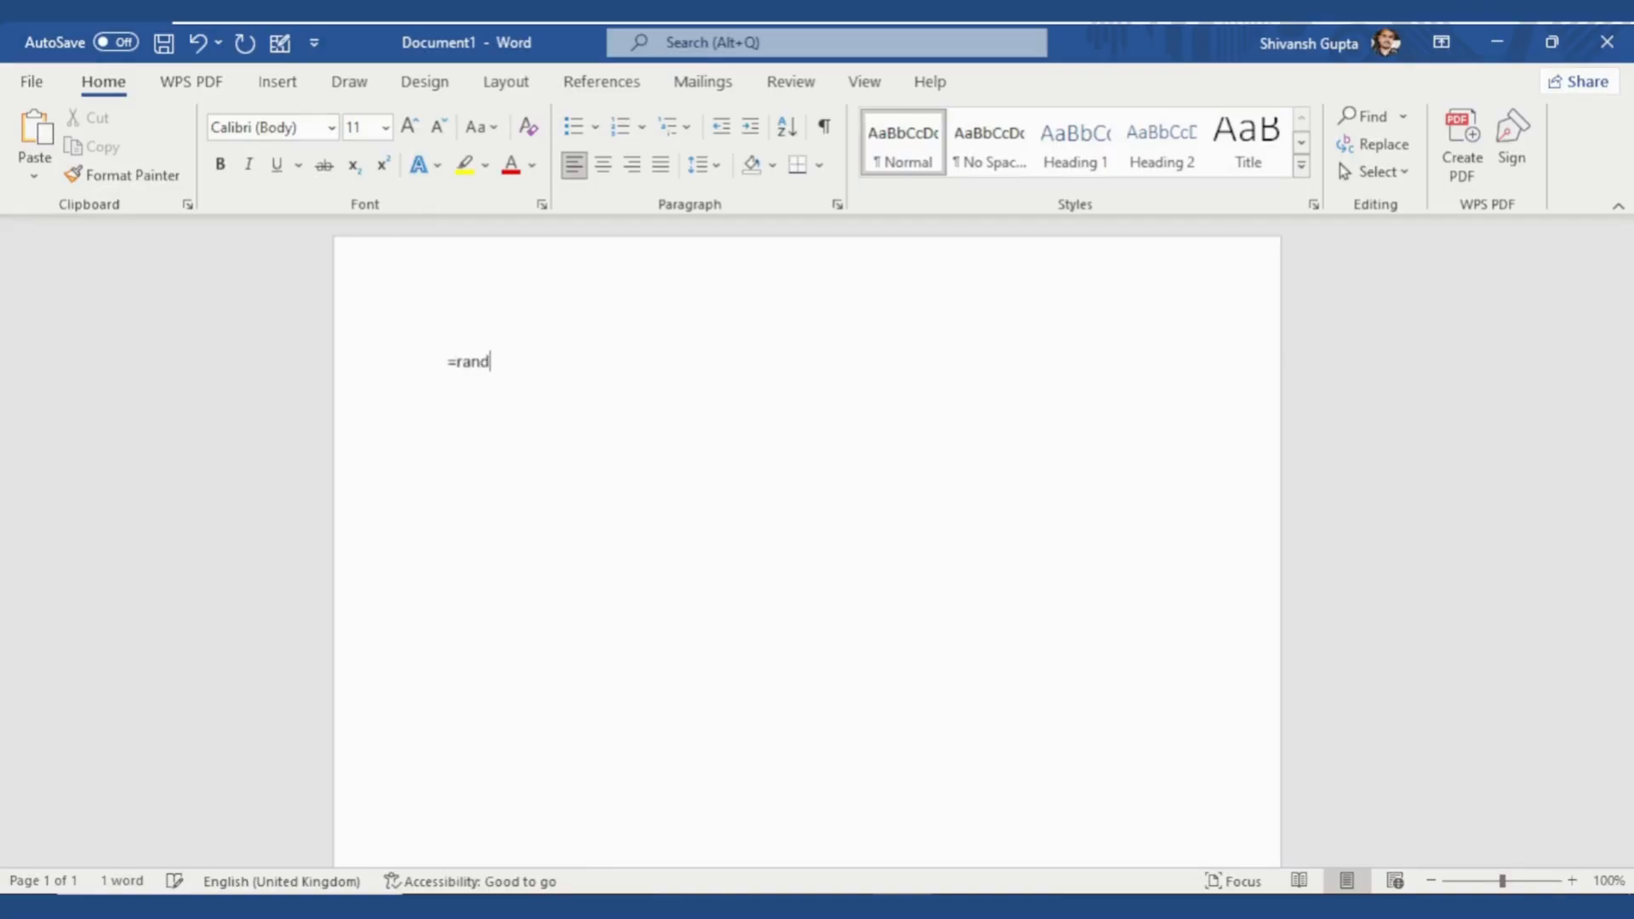
text(())
key(Return)
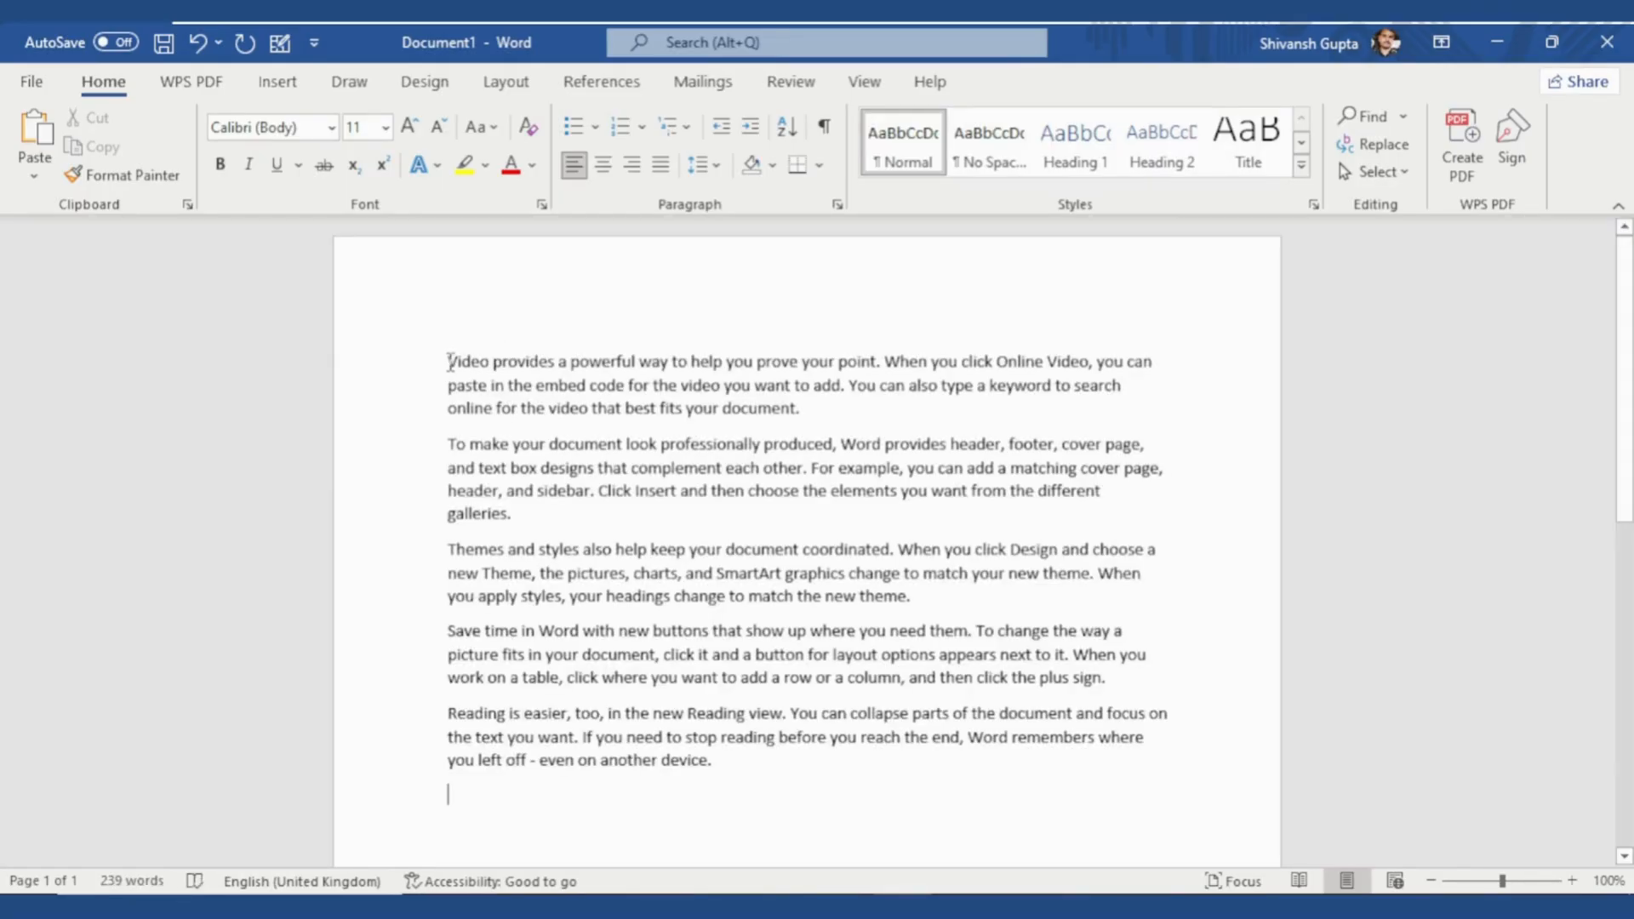
Change the font of the first paragraph to Bernard MT Condensed.
drag(450, 362, 711, 775)
click(711, 777)
drag(807, 411, 770, 414)
click(770, 414)
drag(802, 409, 455, 362)
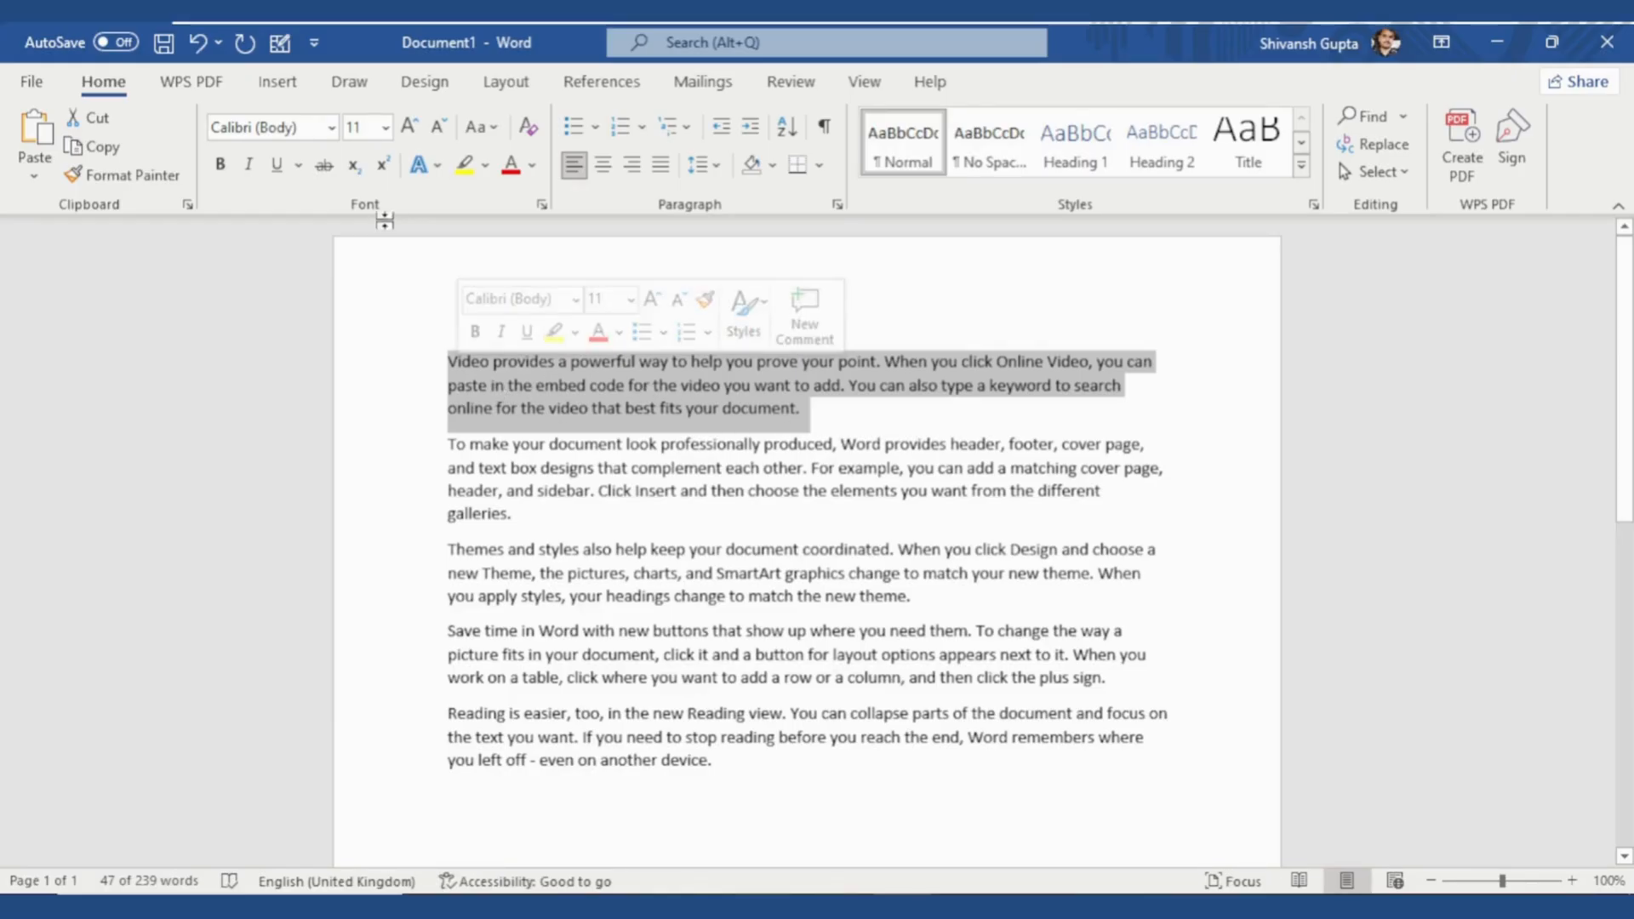
click(334, 132)
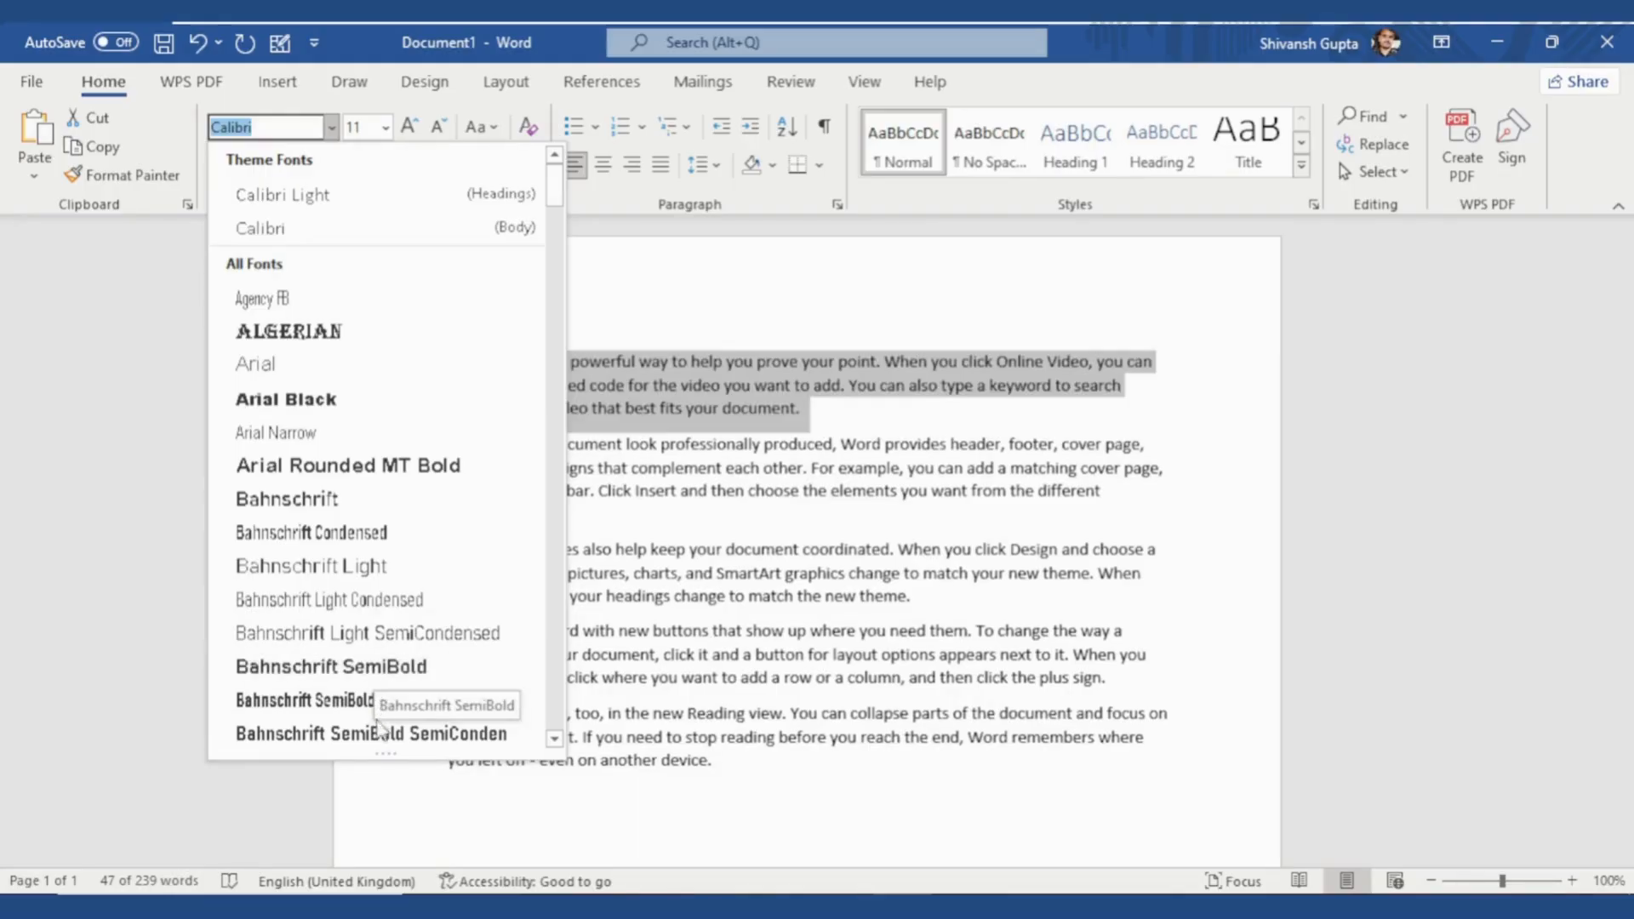
scroll(460, 441, down, 2)
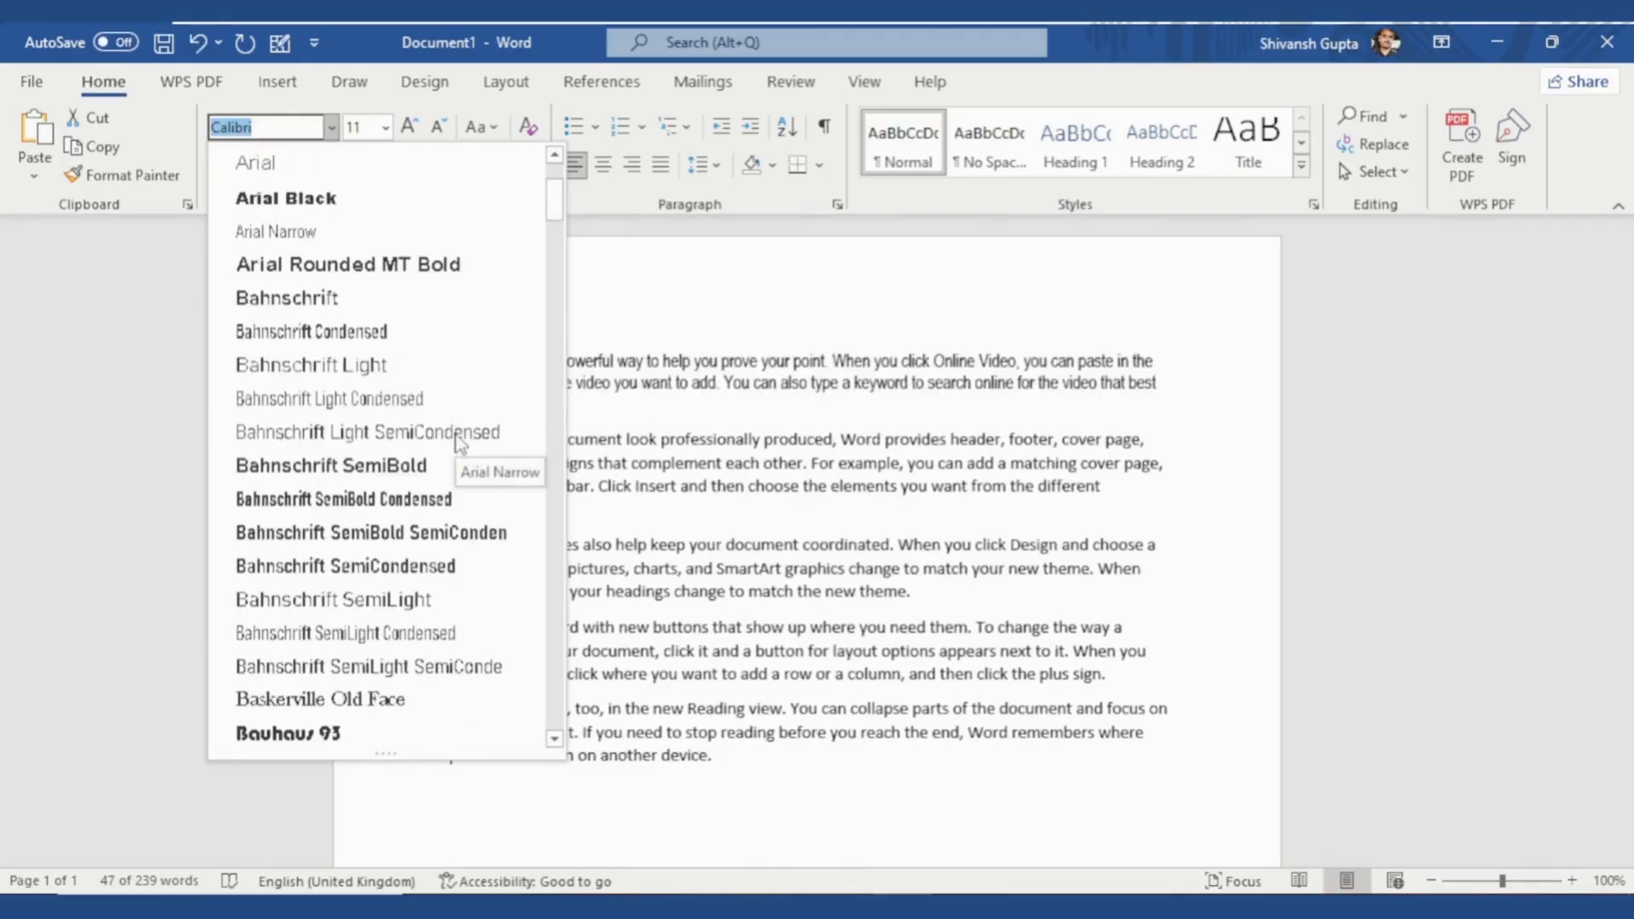
scroll(459, 441, down, 2)
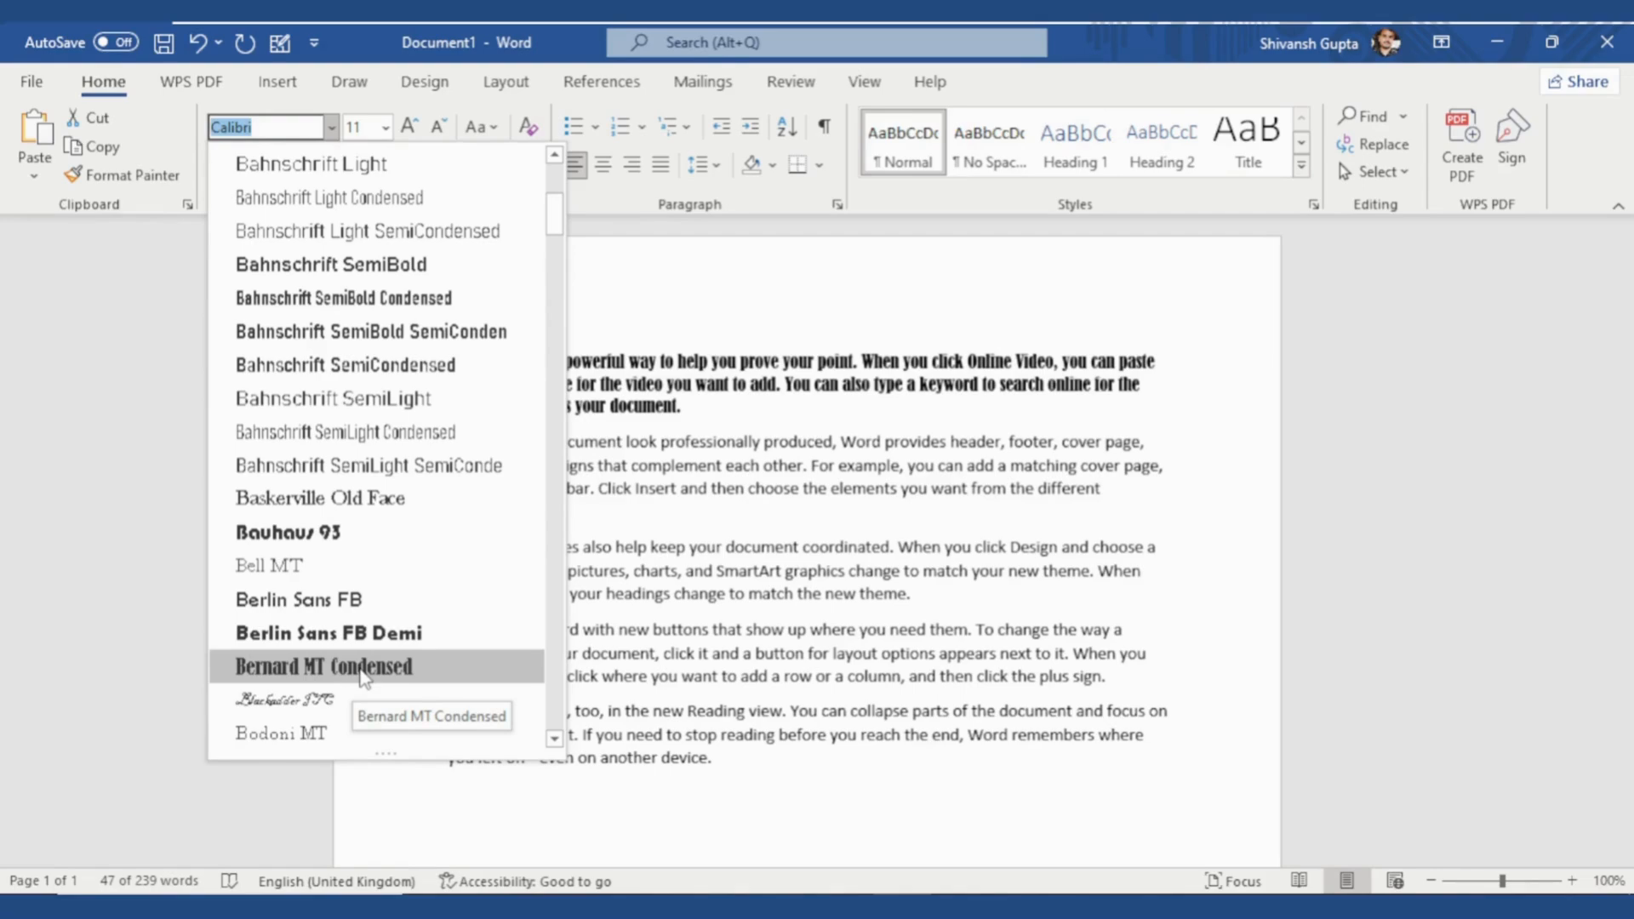
click(363, 671)
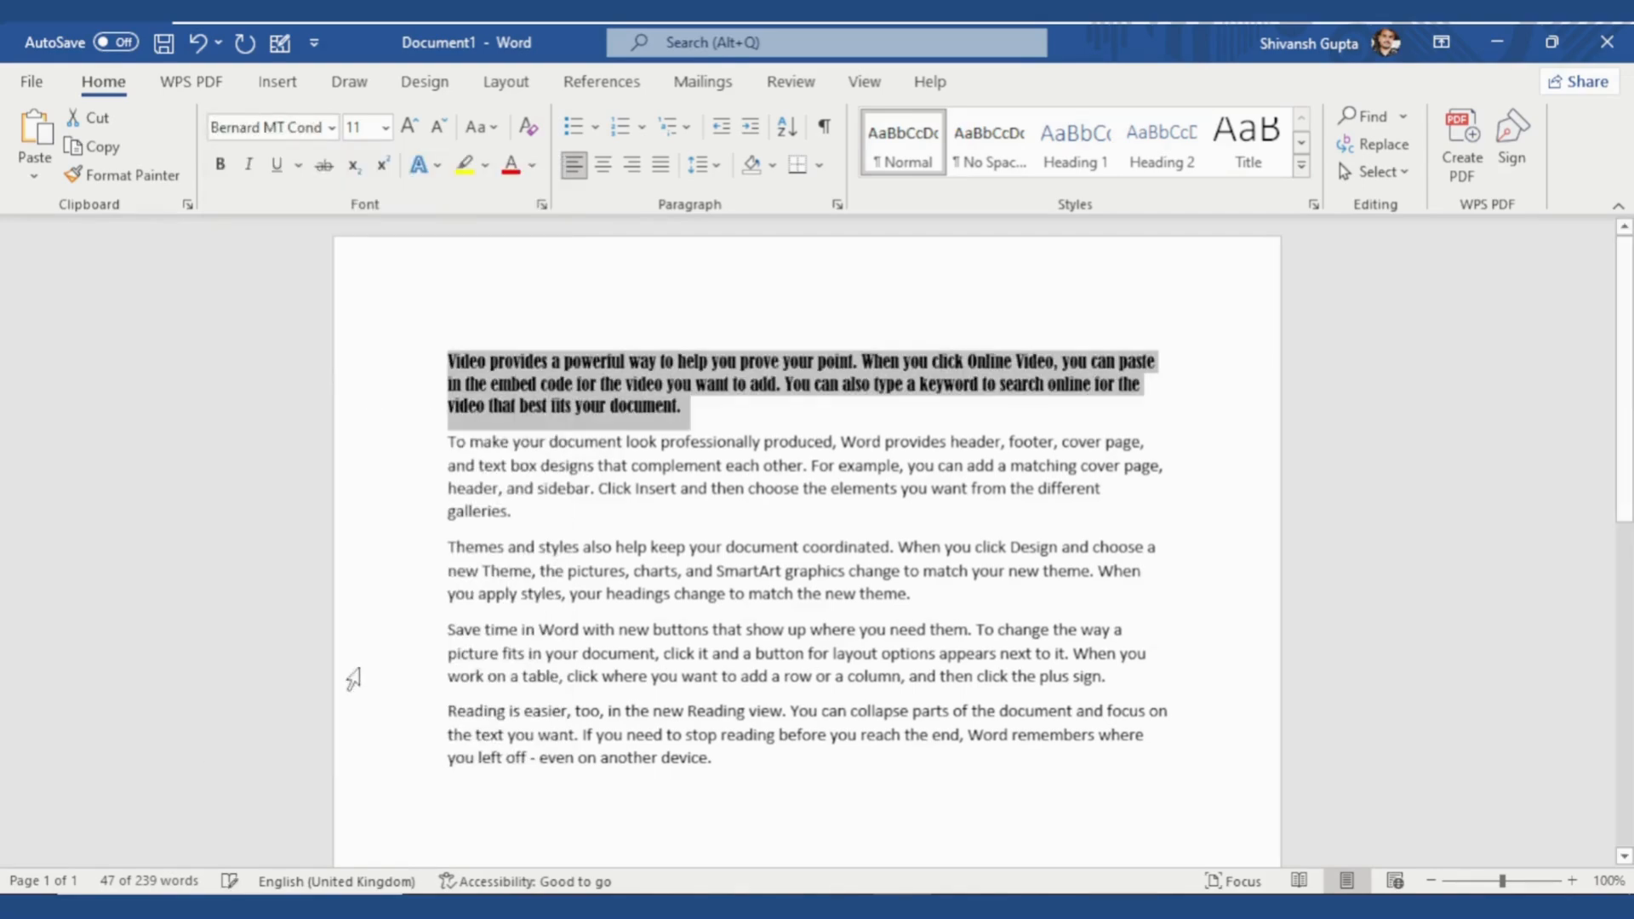
click(627, 522)
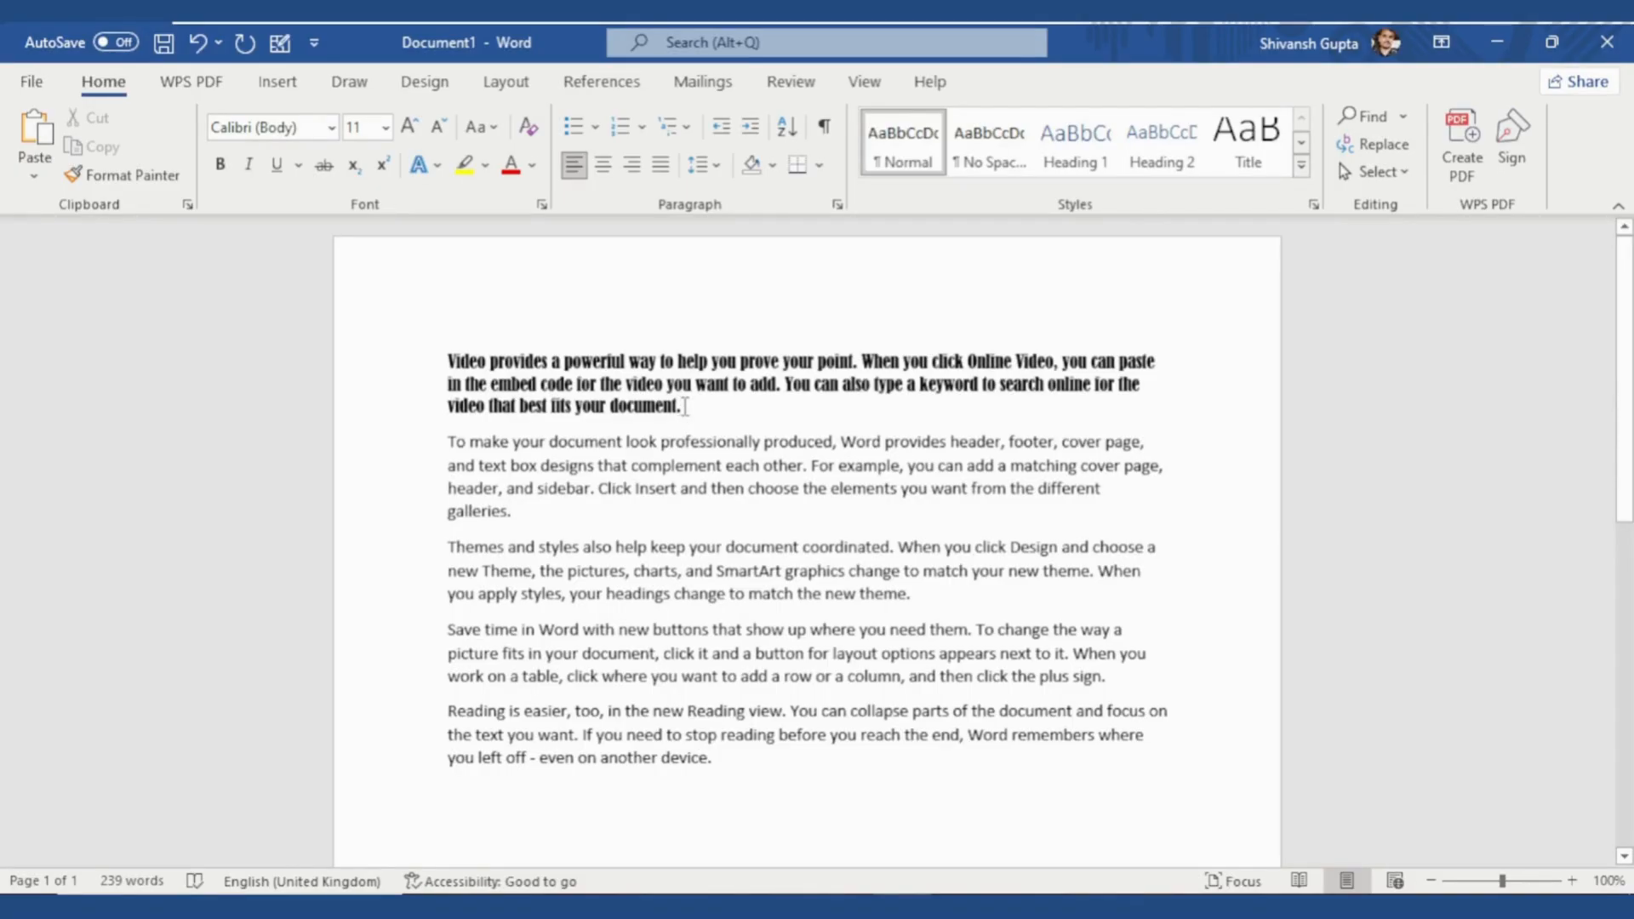
Set the first paragraph's font size to 18.
drag(685, 407, 458, 361)
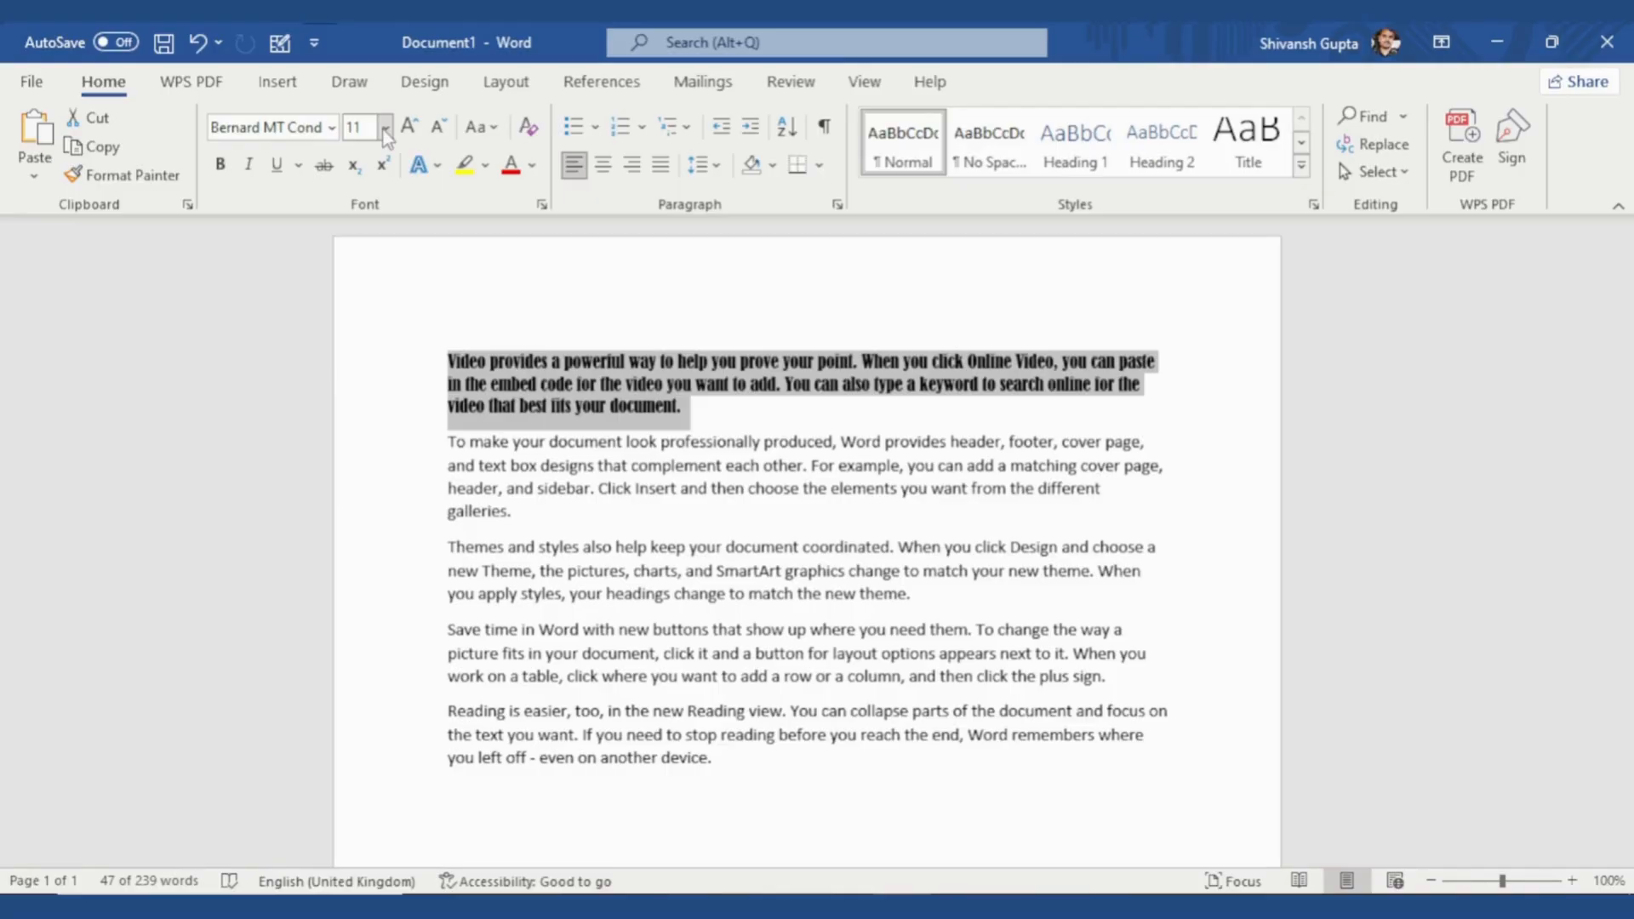
click(385, 130)
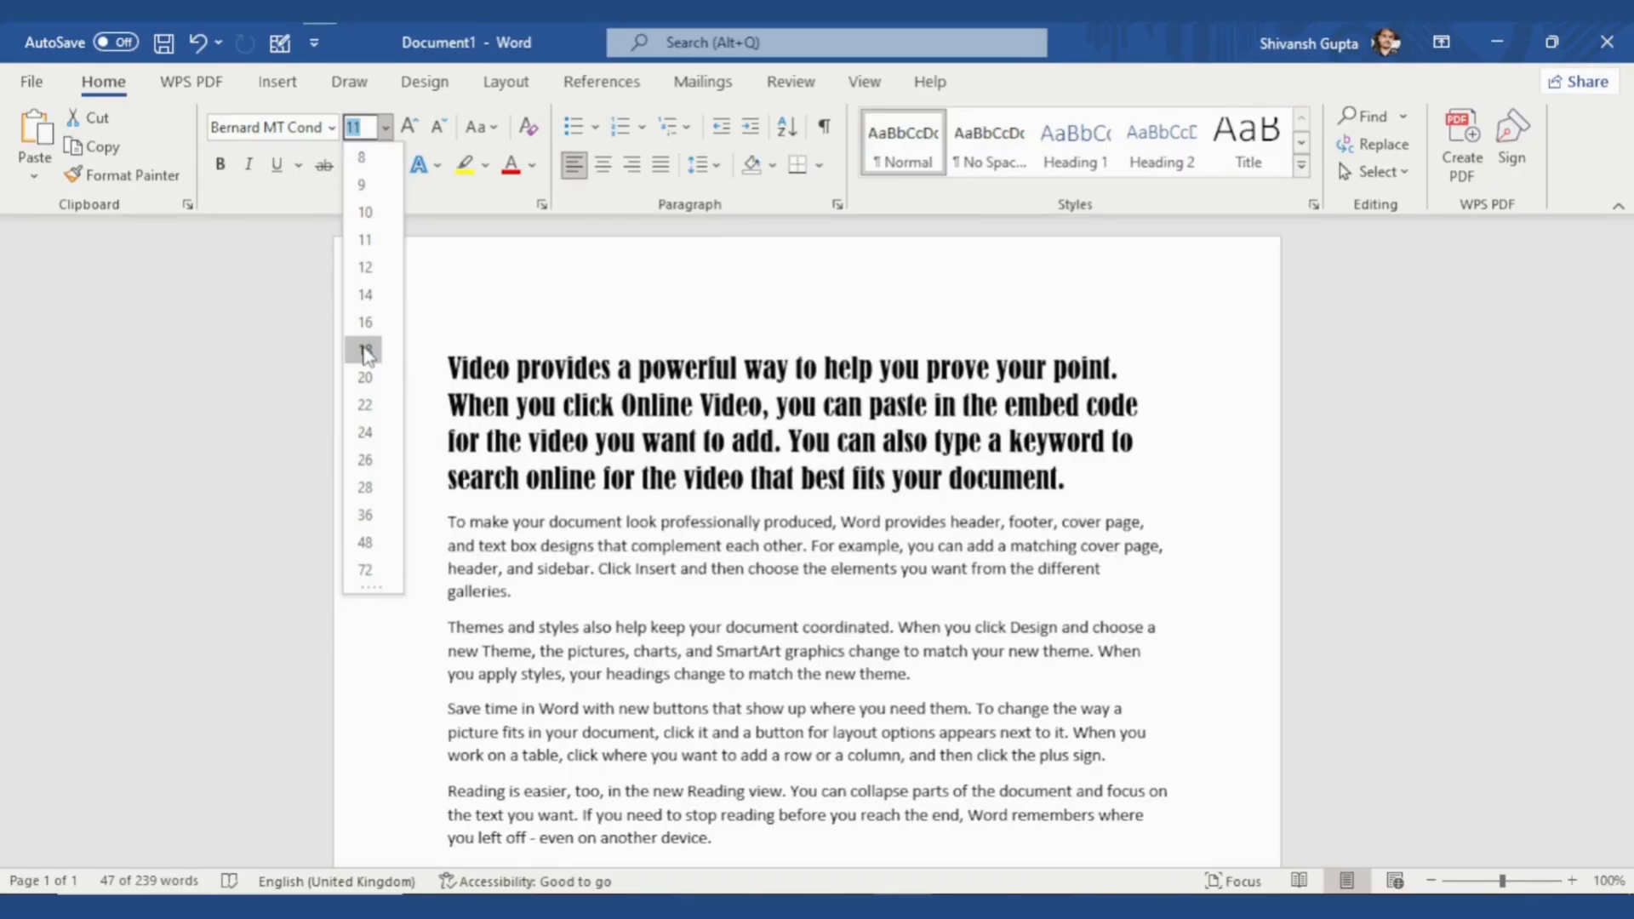
click(365, 350)
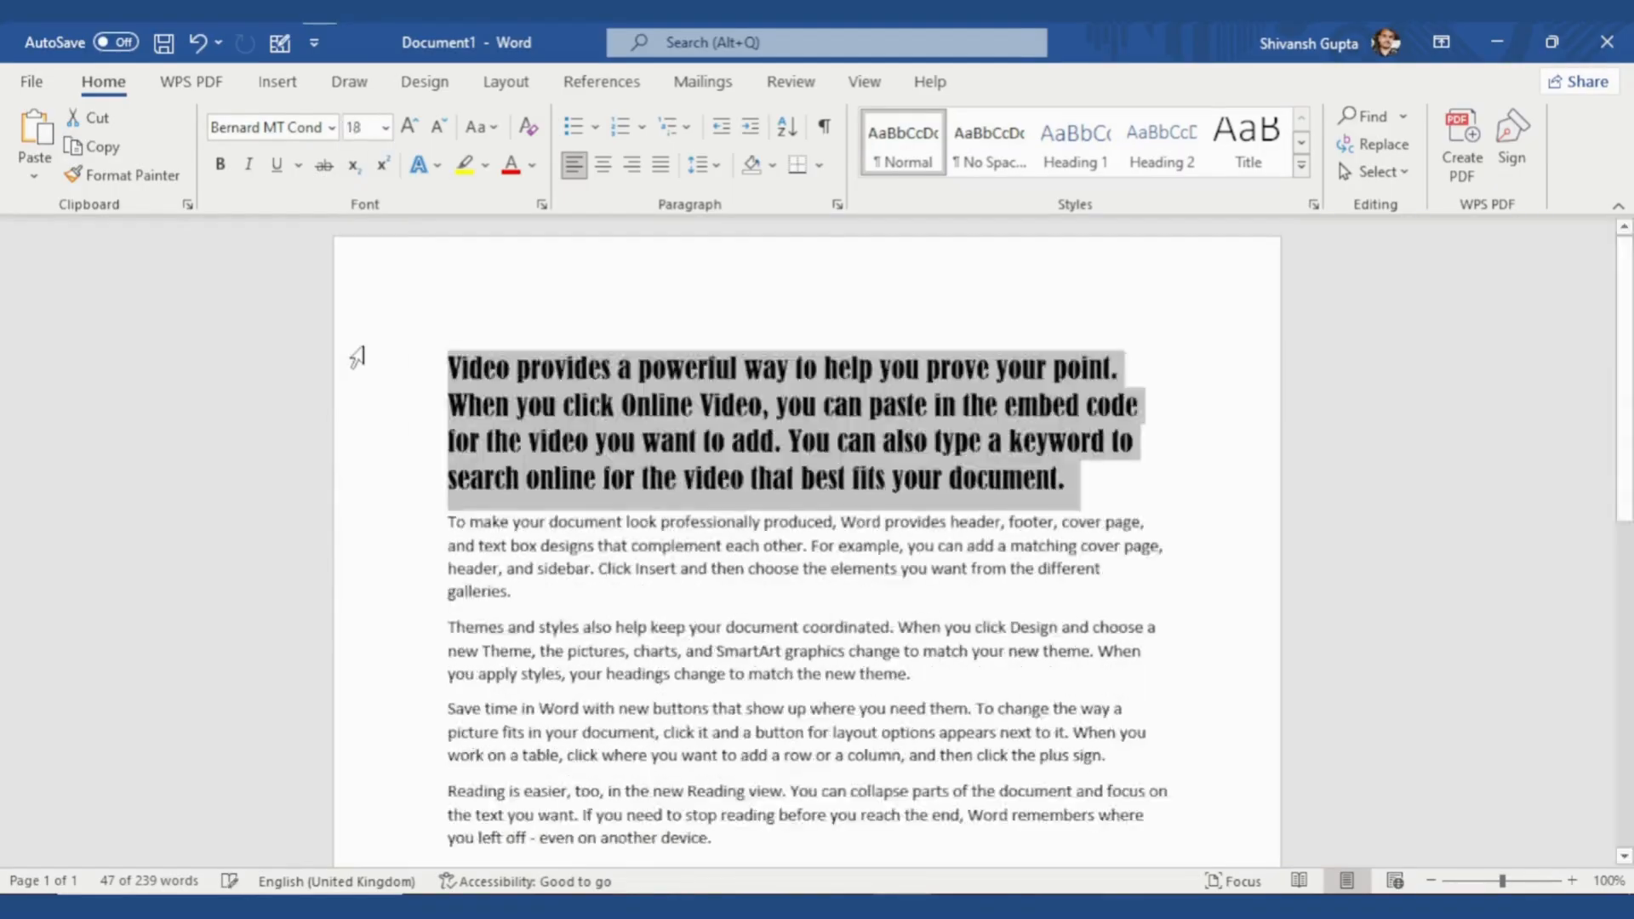
click(678, 482)
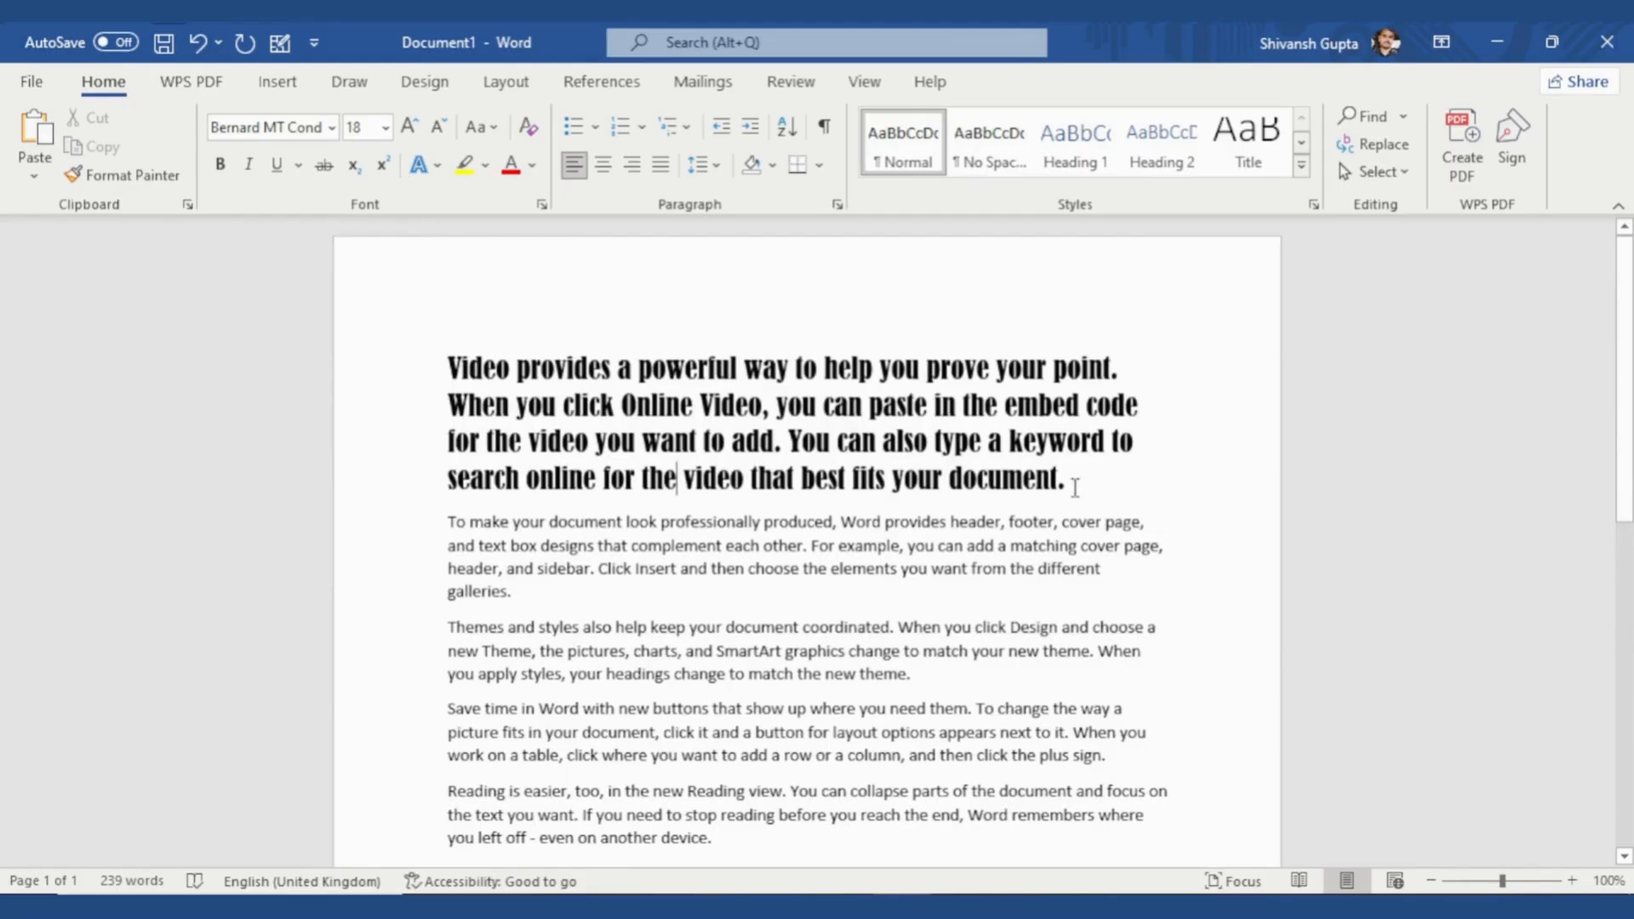
Enlarge the first paragraph's text in increments up to font size 26.
drag(1075, 487, 476, 341)
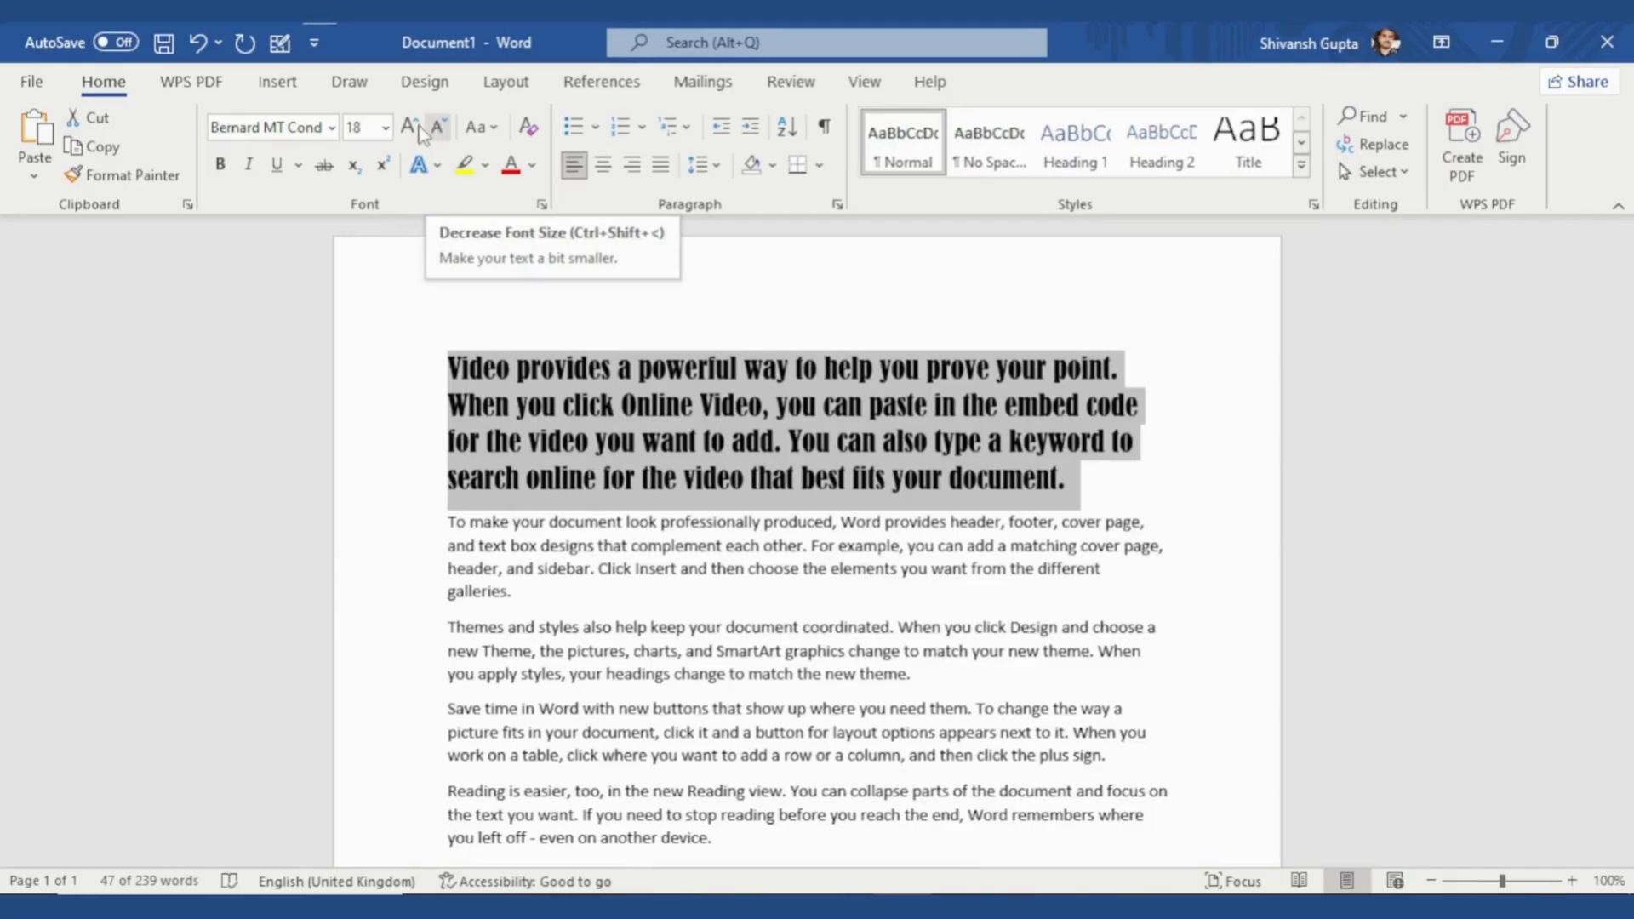
click(410, 128)
click(409, 128)
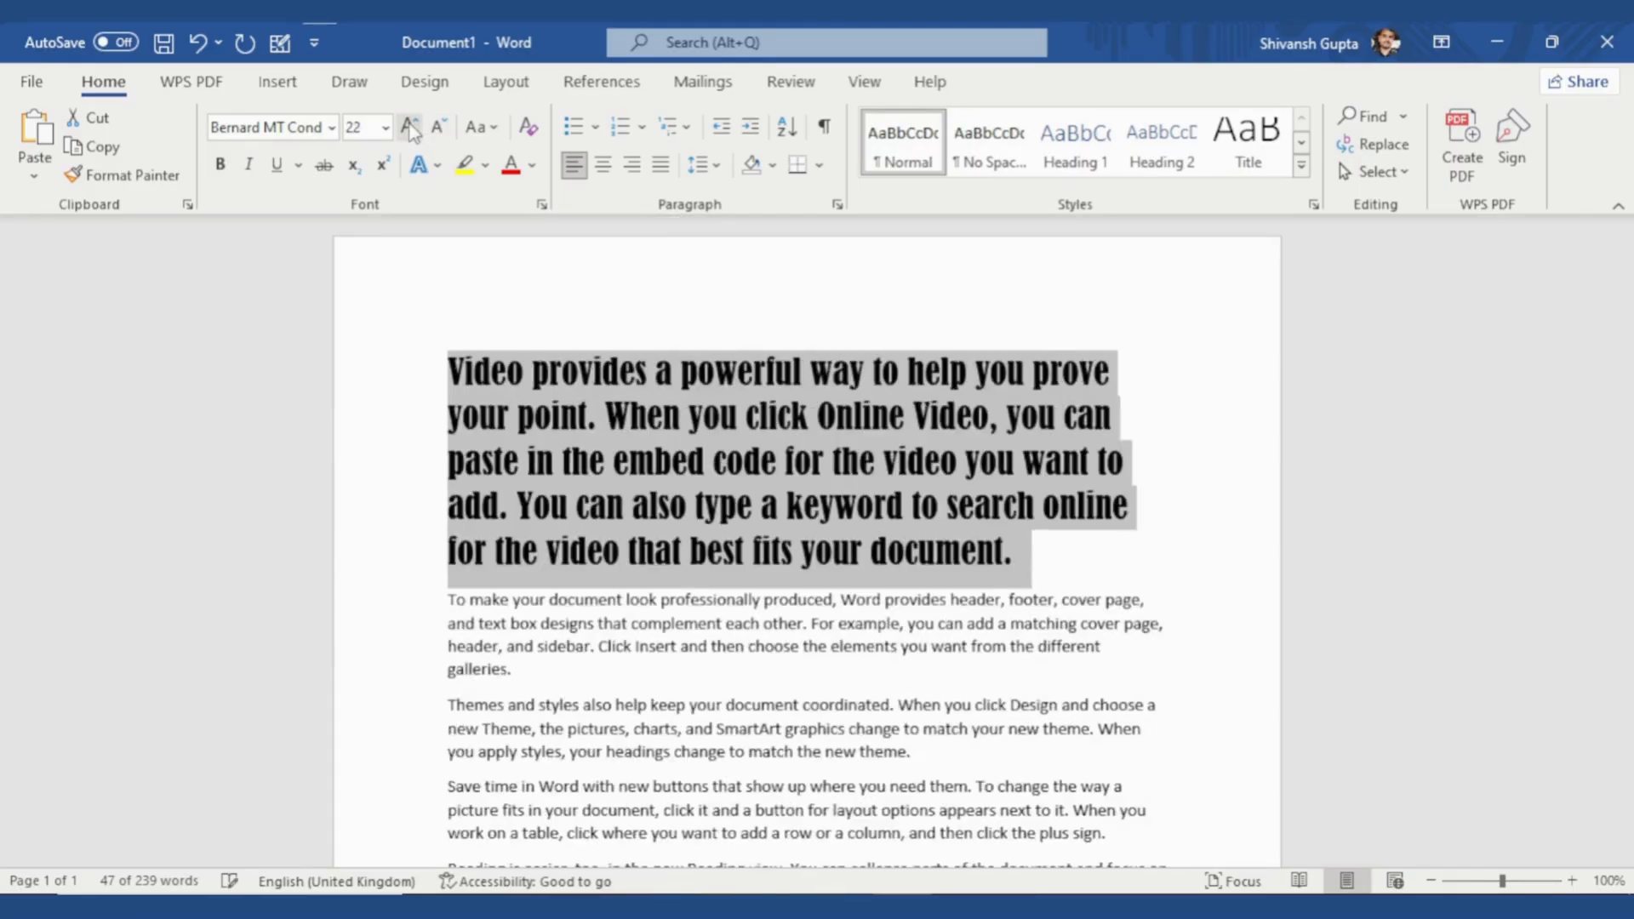
click(410, 128)
click(410, 128)
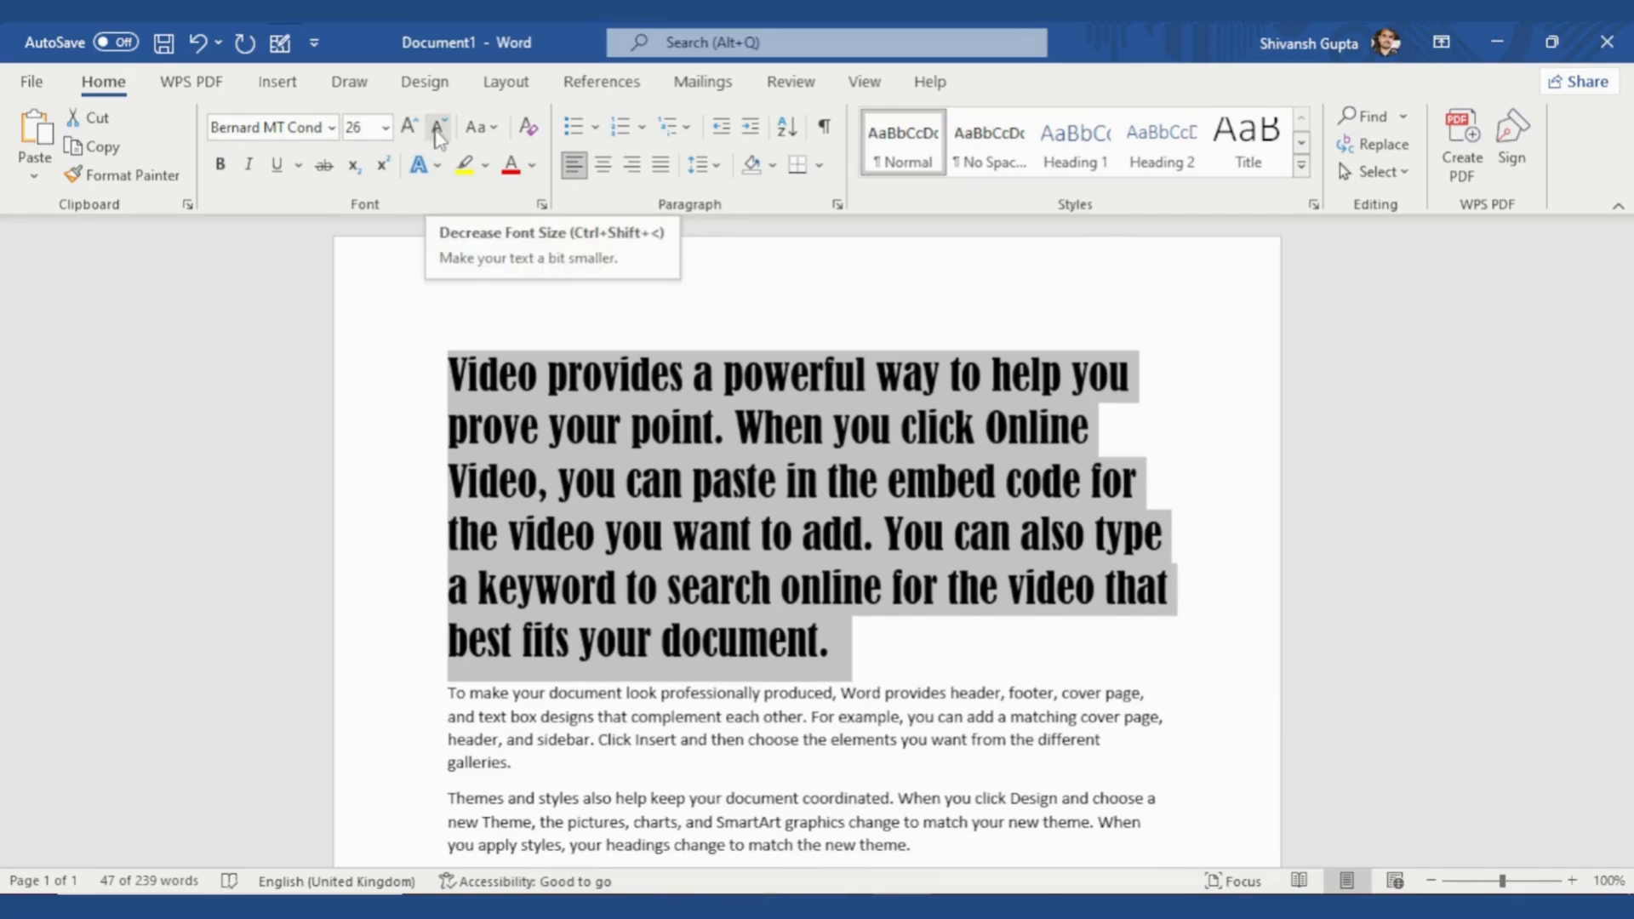
Shrink the first paragraph's text in increments down to font size 18.
click(438, 130)
click(439, 129)
click(438, 129)
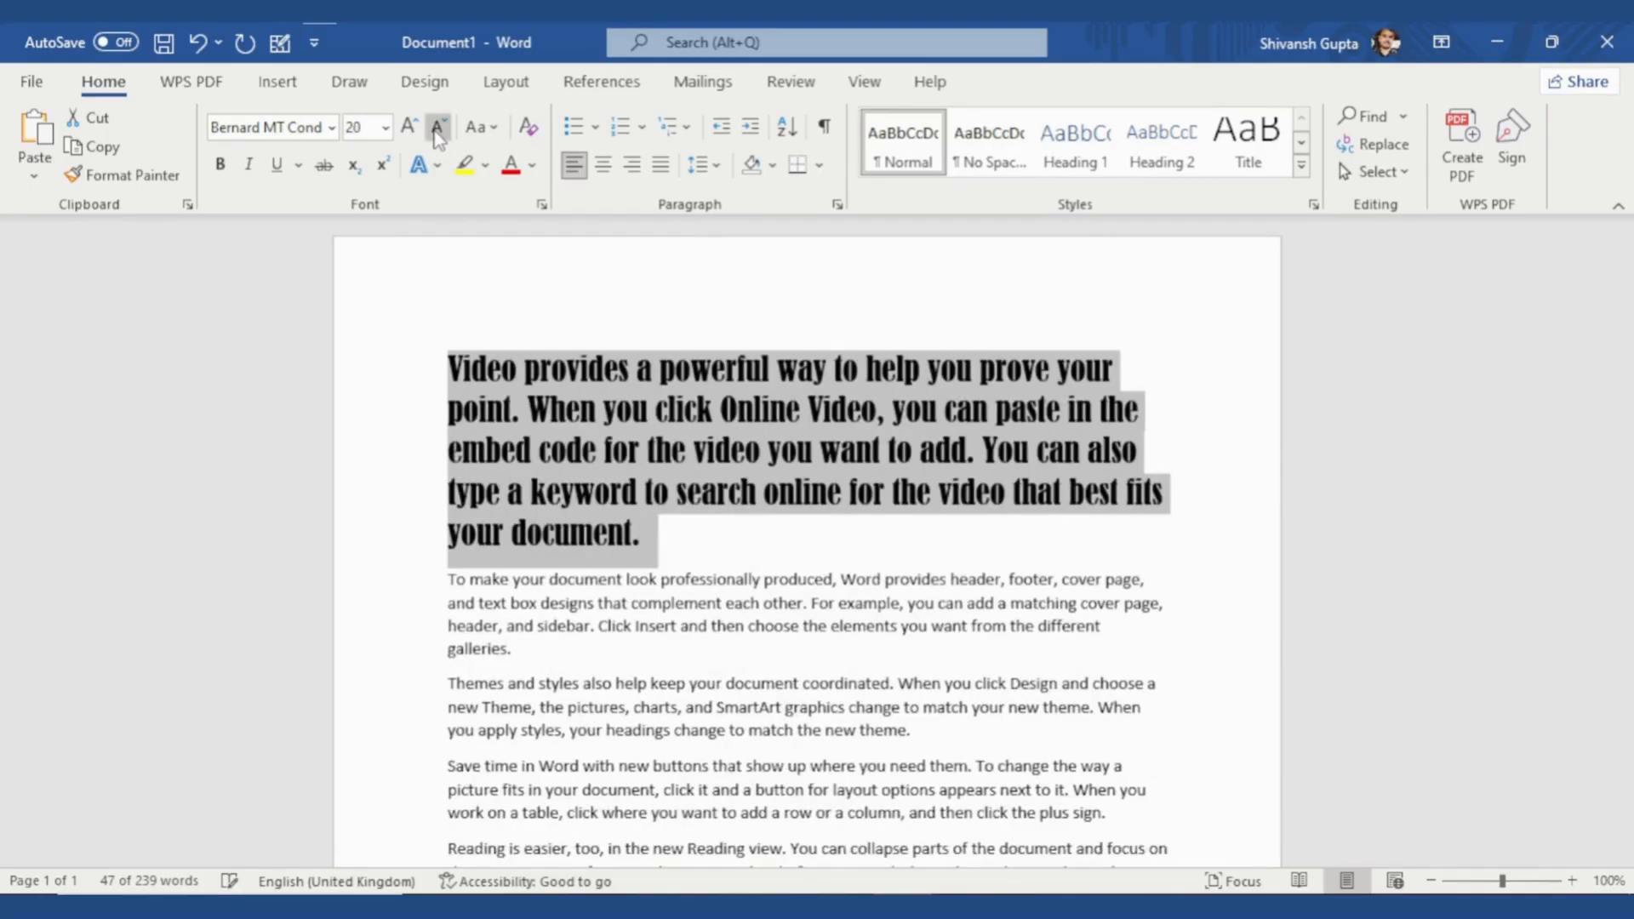
click(439, 129)
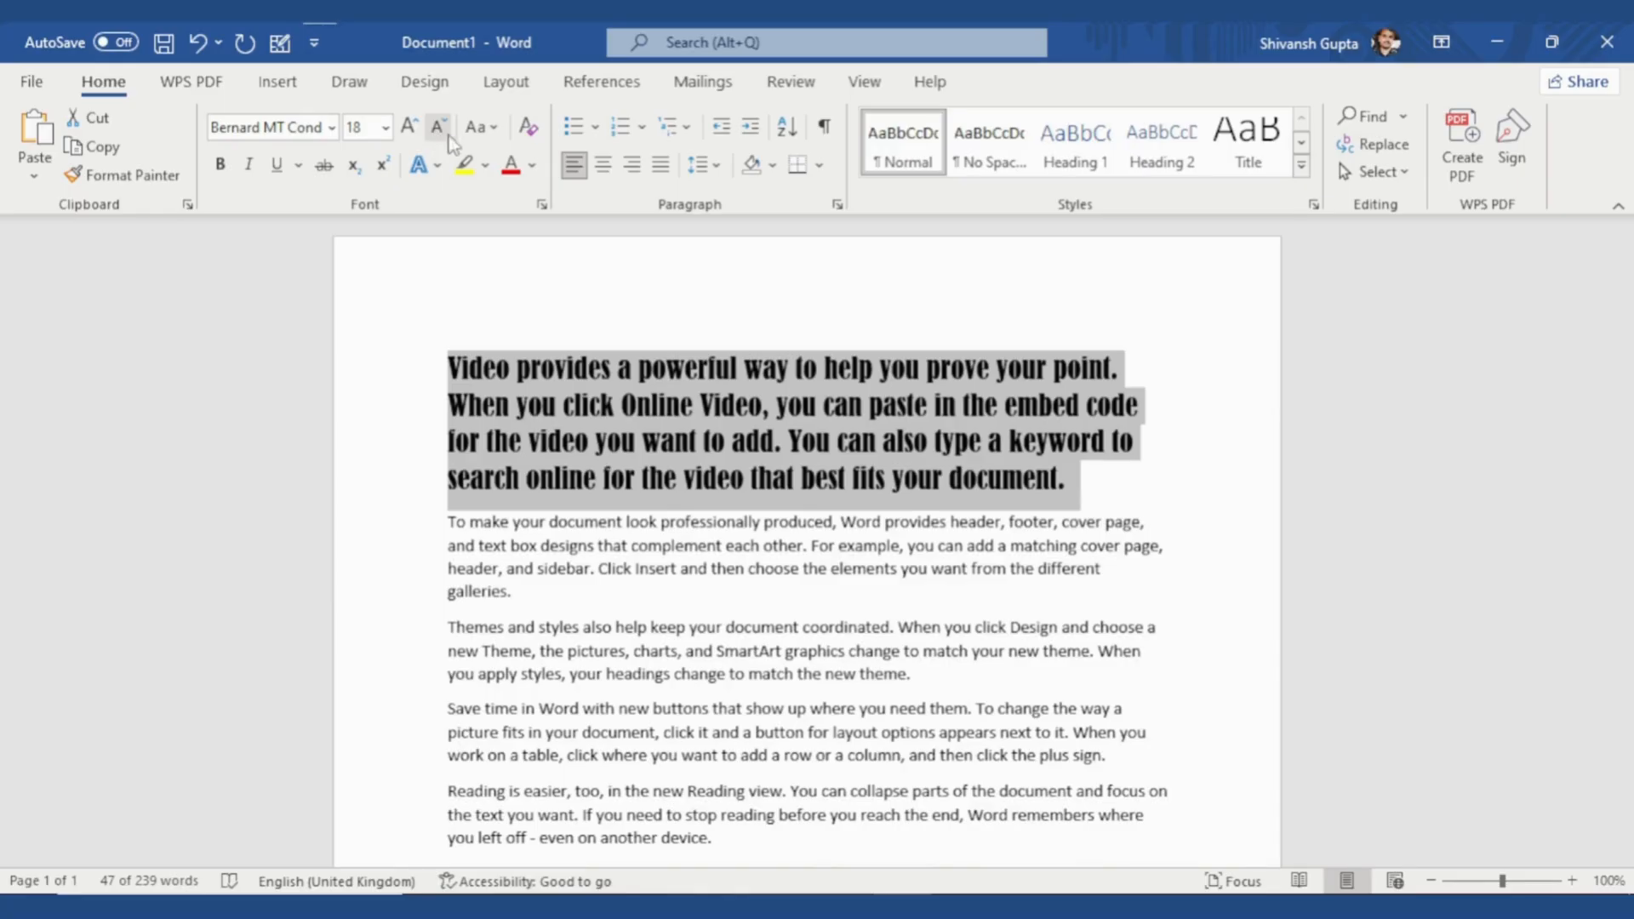
Change the first paragraph's text to UPPERCASE.
click(498, 130)
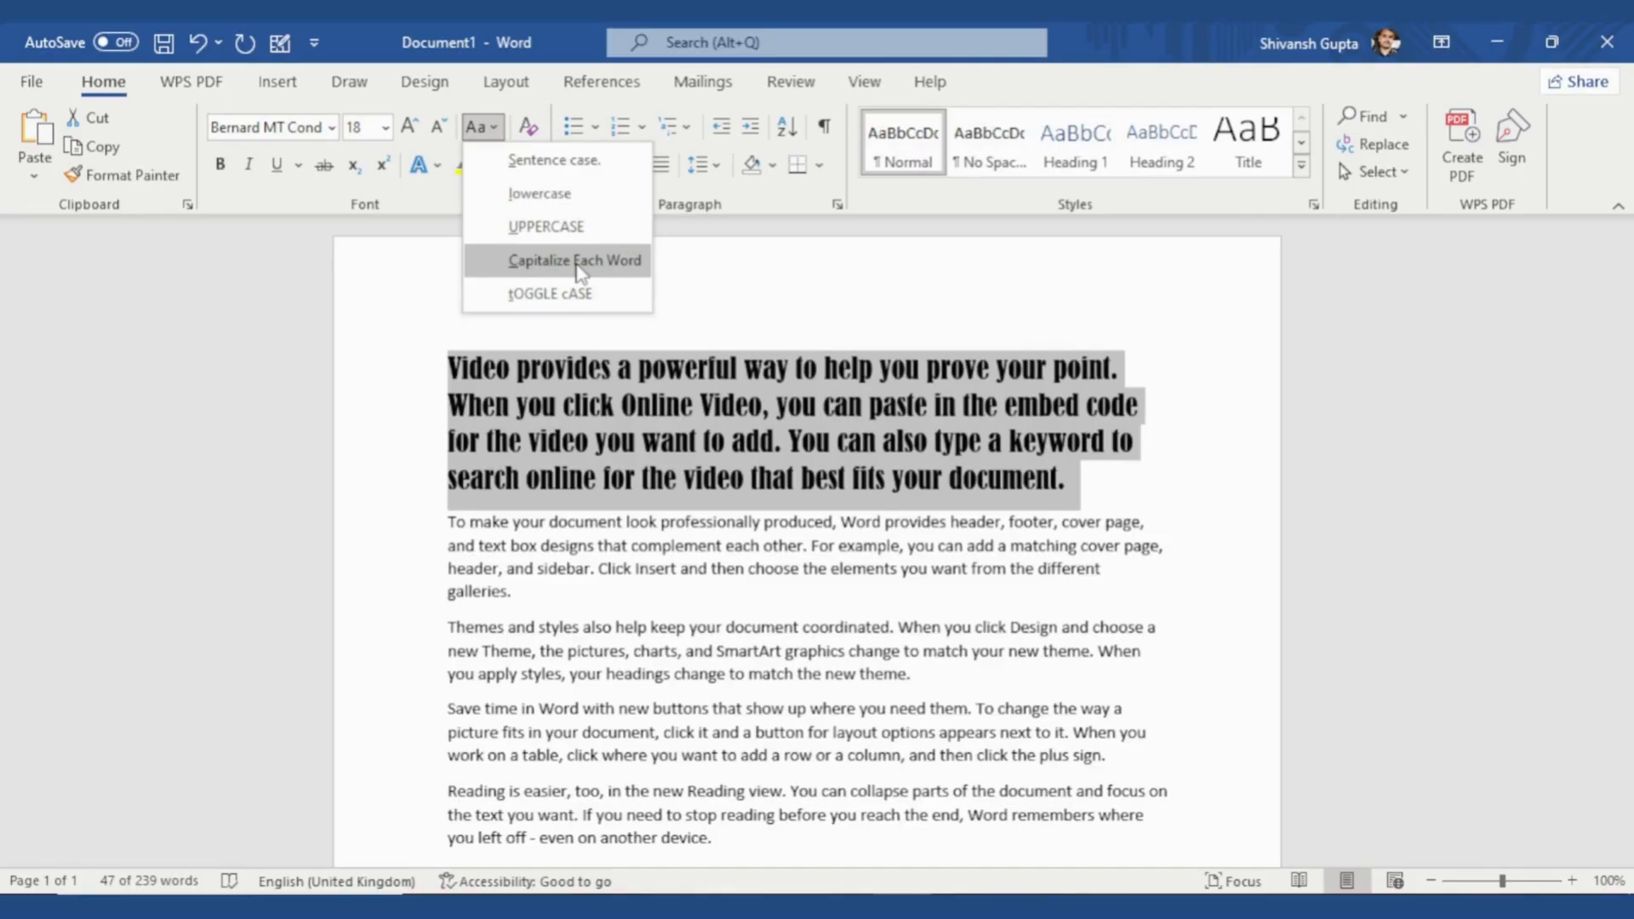
click(561, 227)
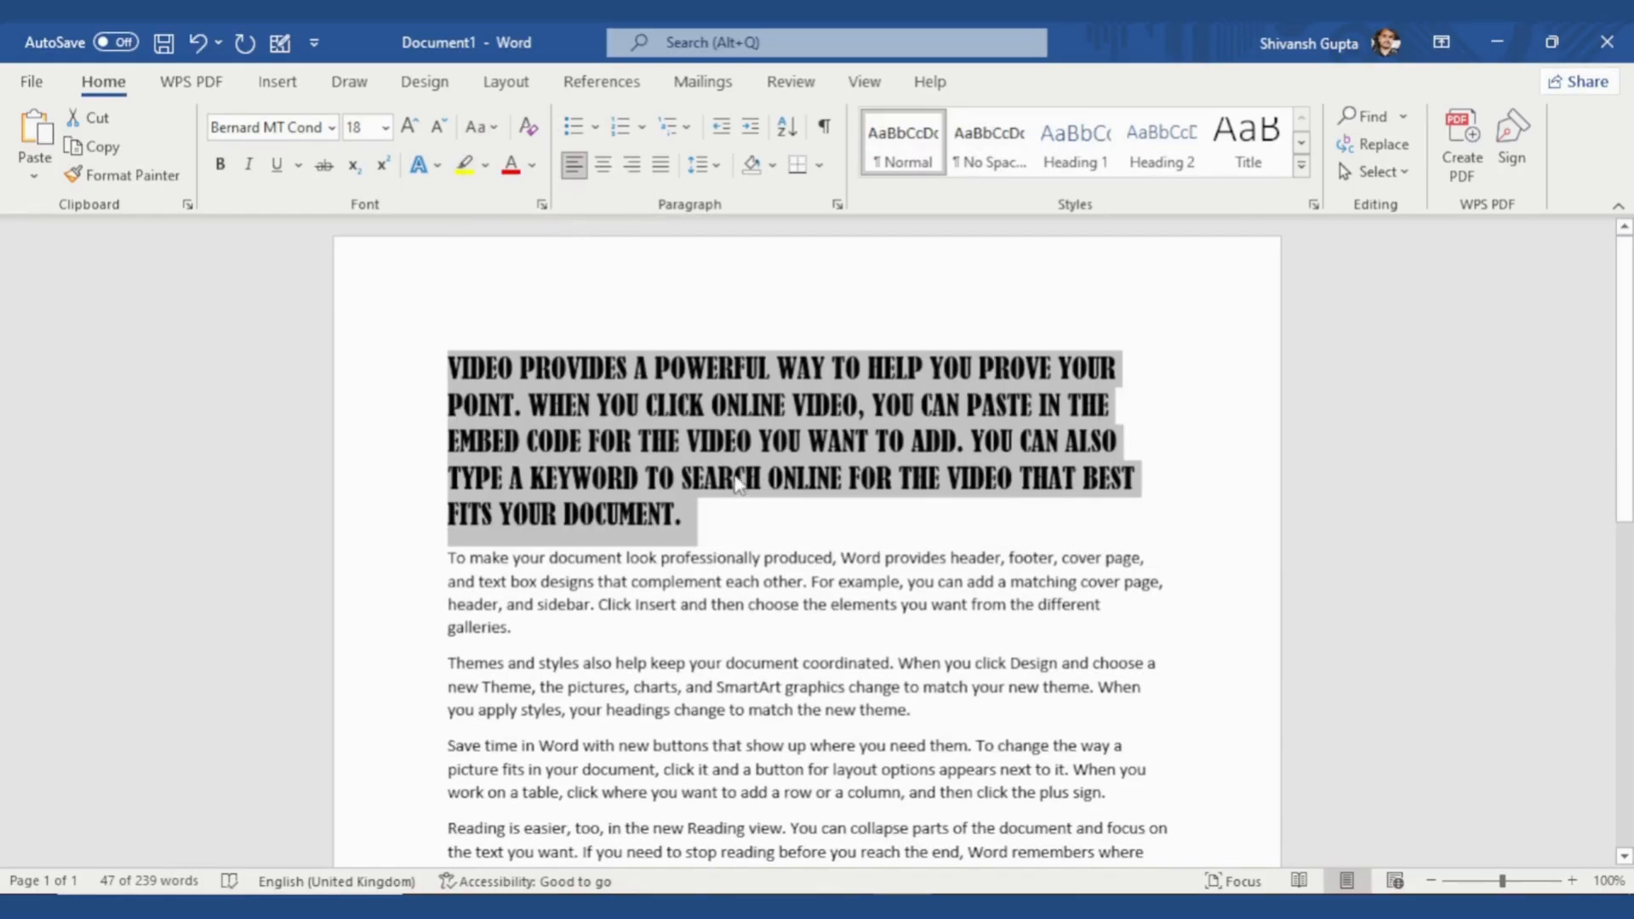
click(559, 442)
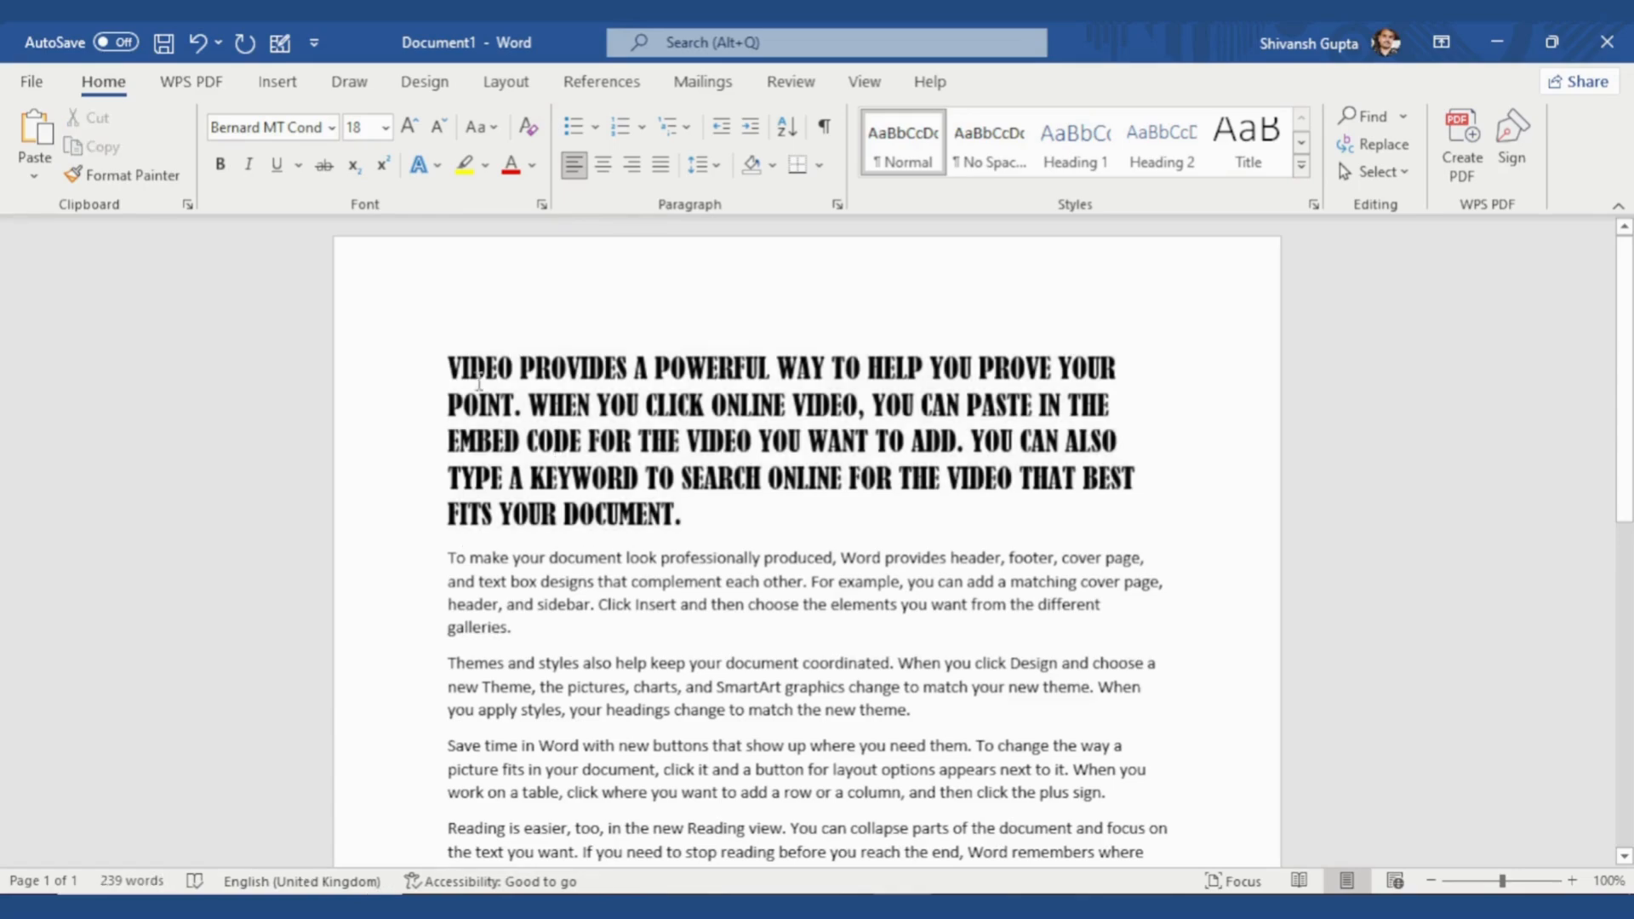
Convert the first paragraph's capital letters to Sentence case.
drag(685, 515, 451, 375)
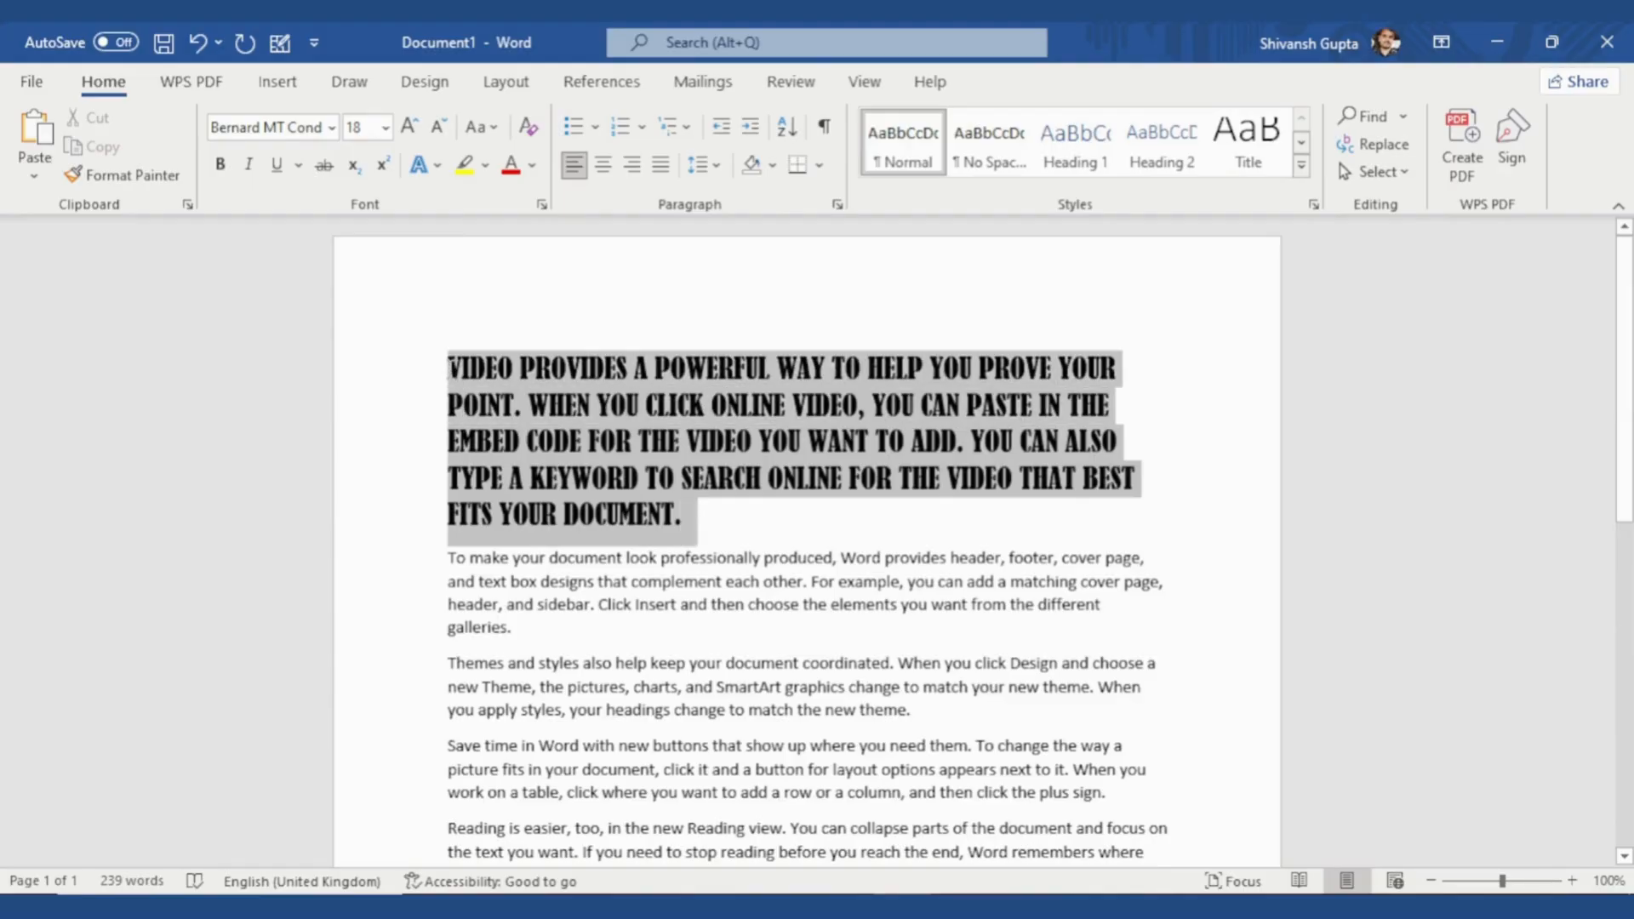
click(496, 129)
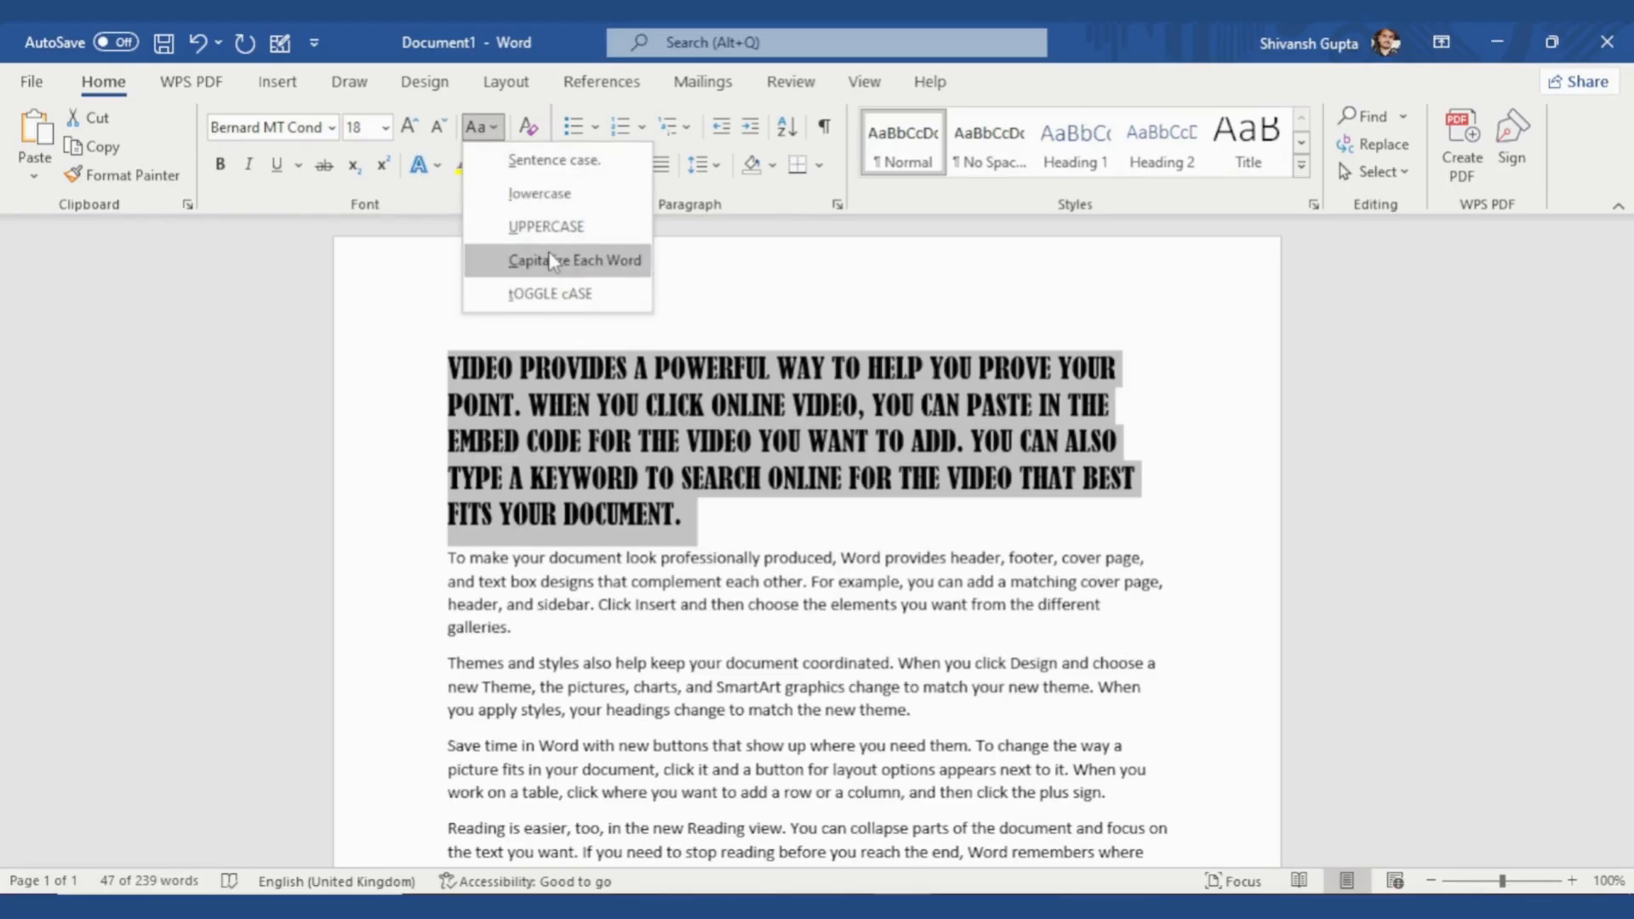
click(572, 166)
click(627, 459)
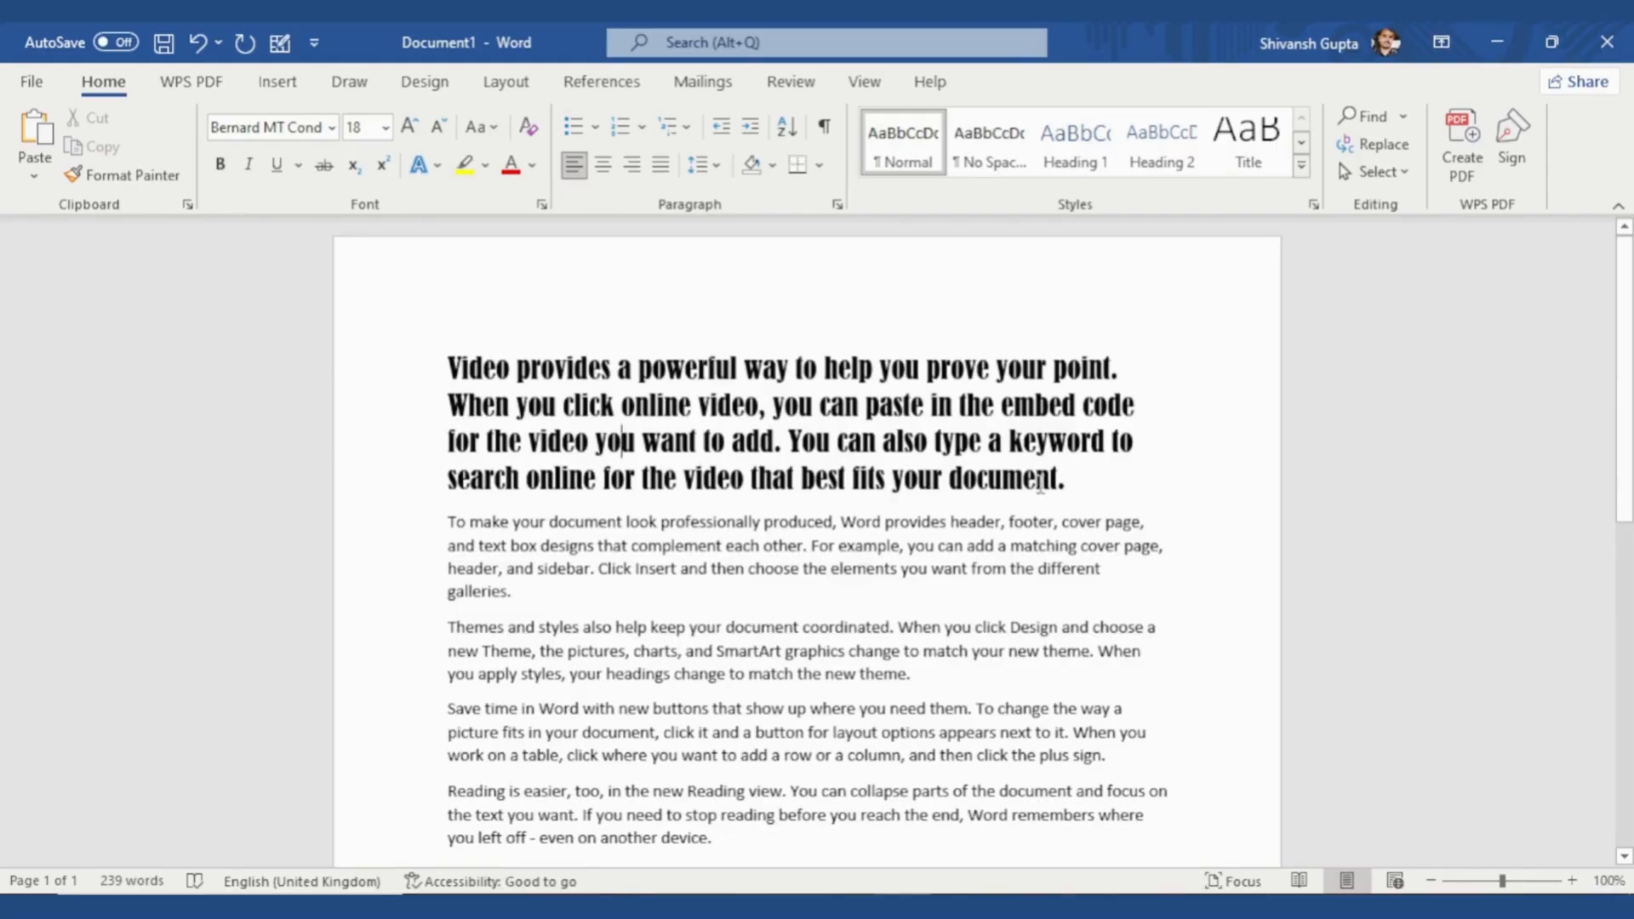
Apply tOGGLE cASE to the whole first paragraph.
drag(1068, 481, 438, 310)
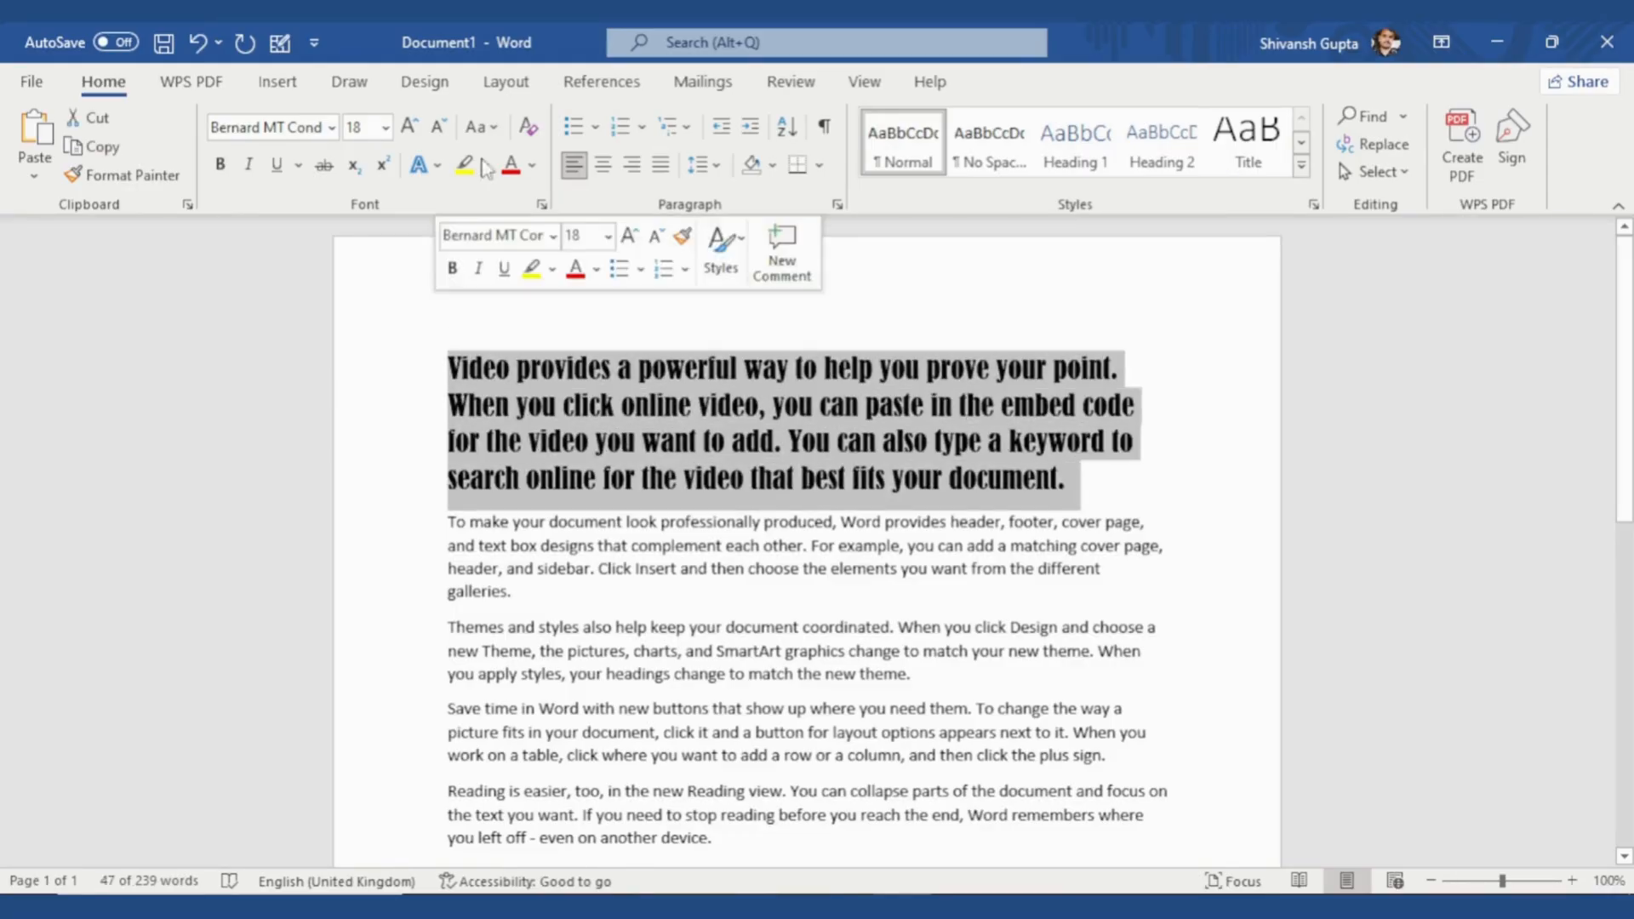
click(497, 128)
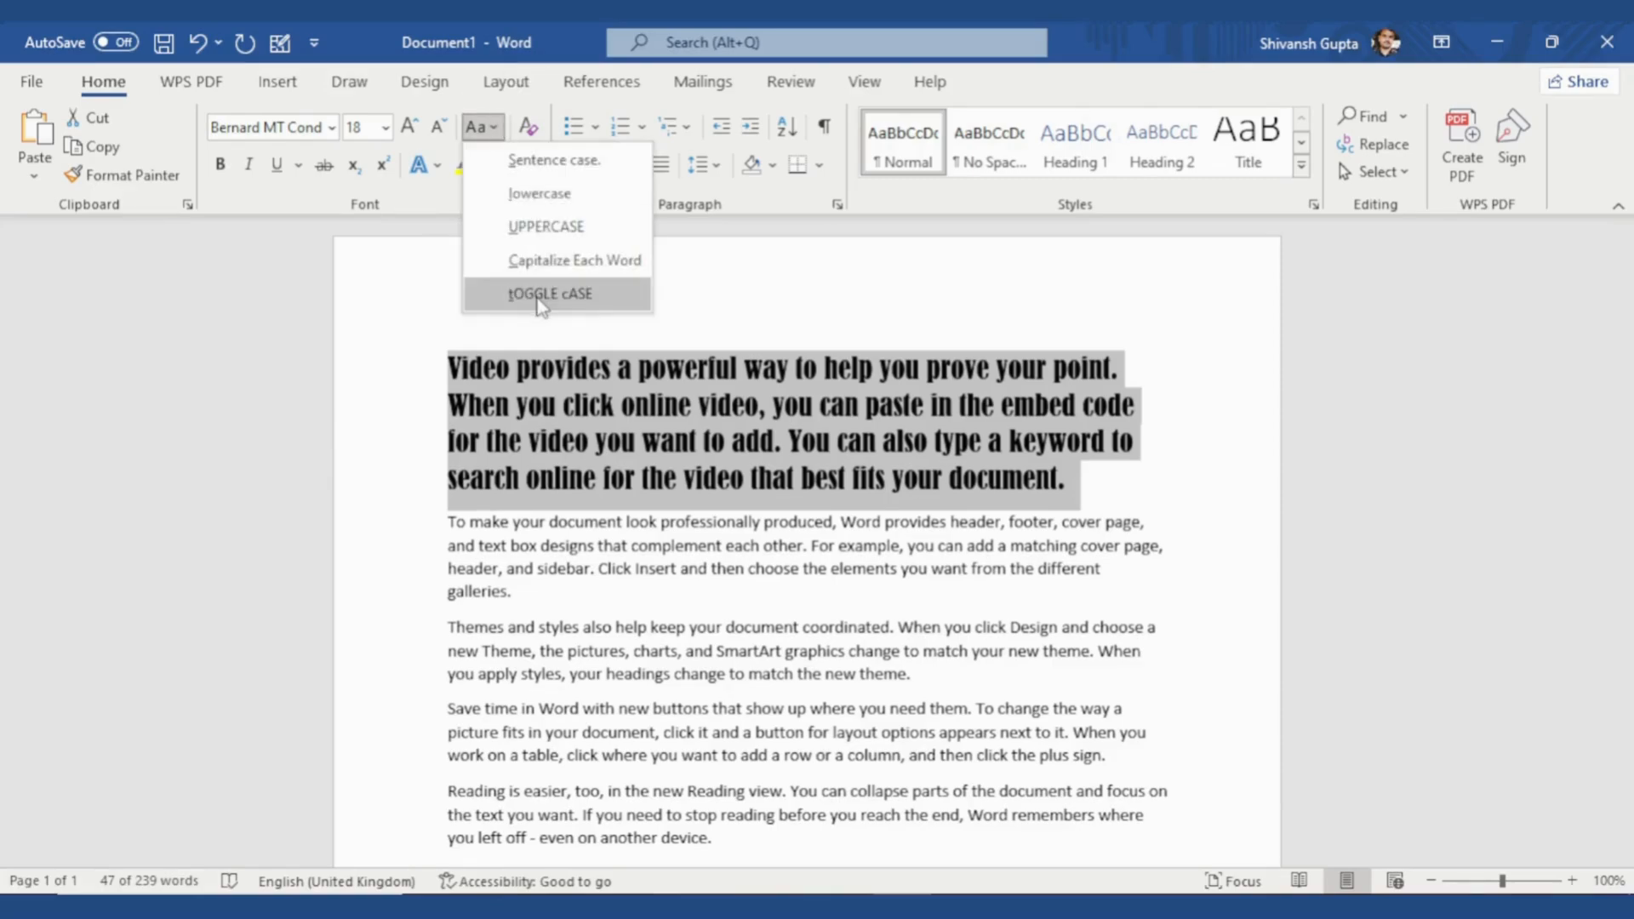
click(559, 294)
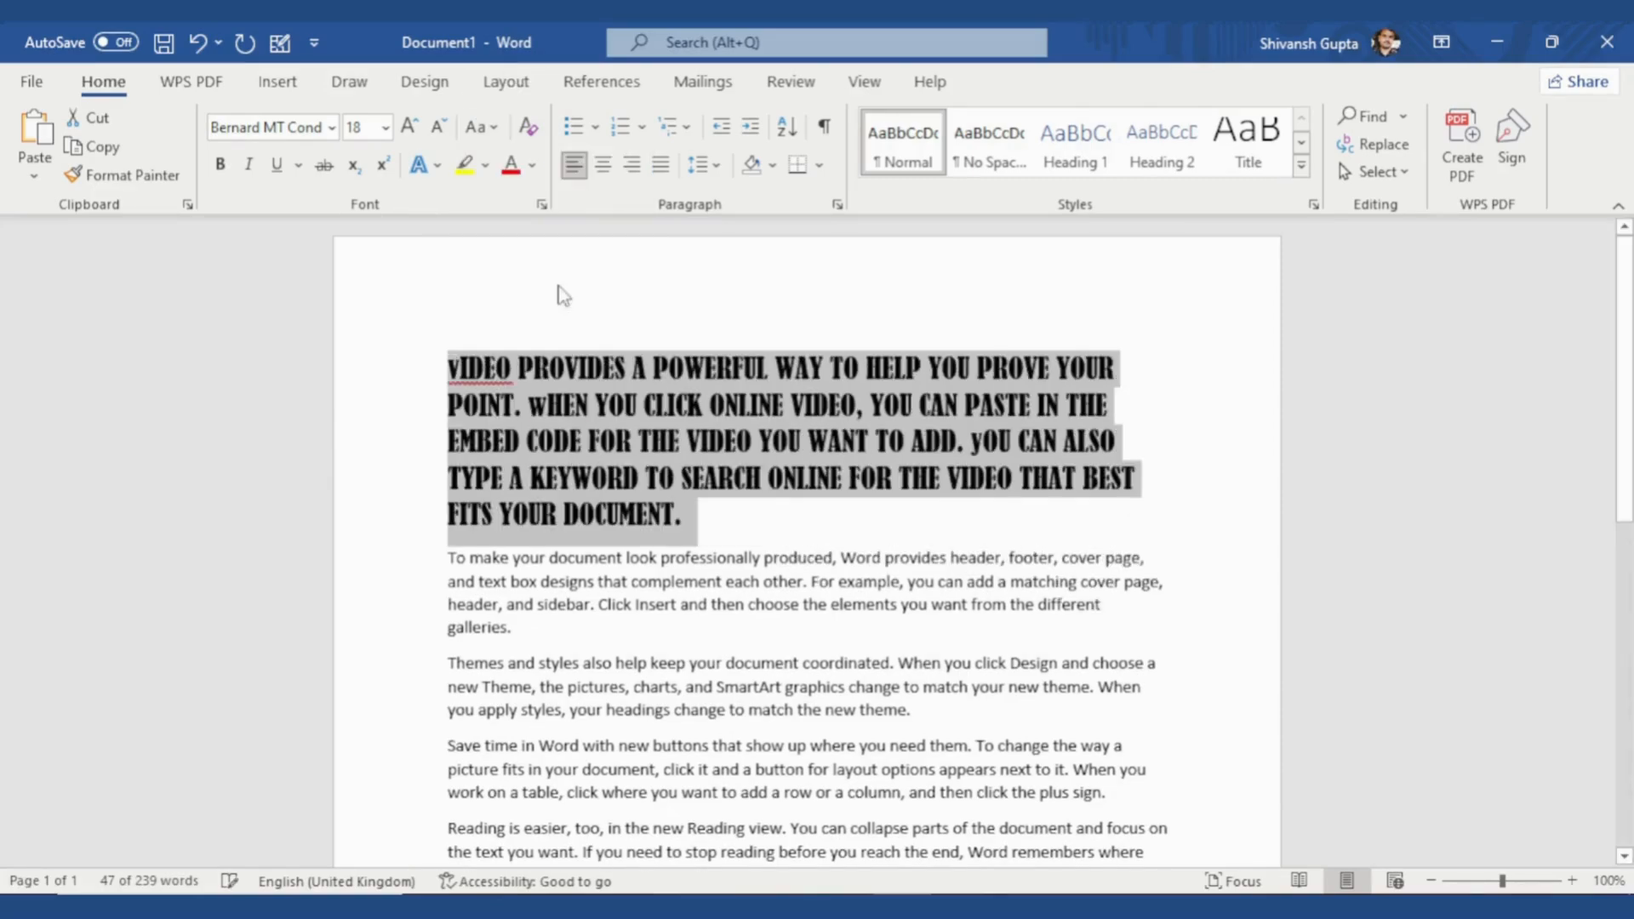
click(496, 390)
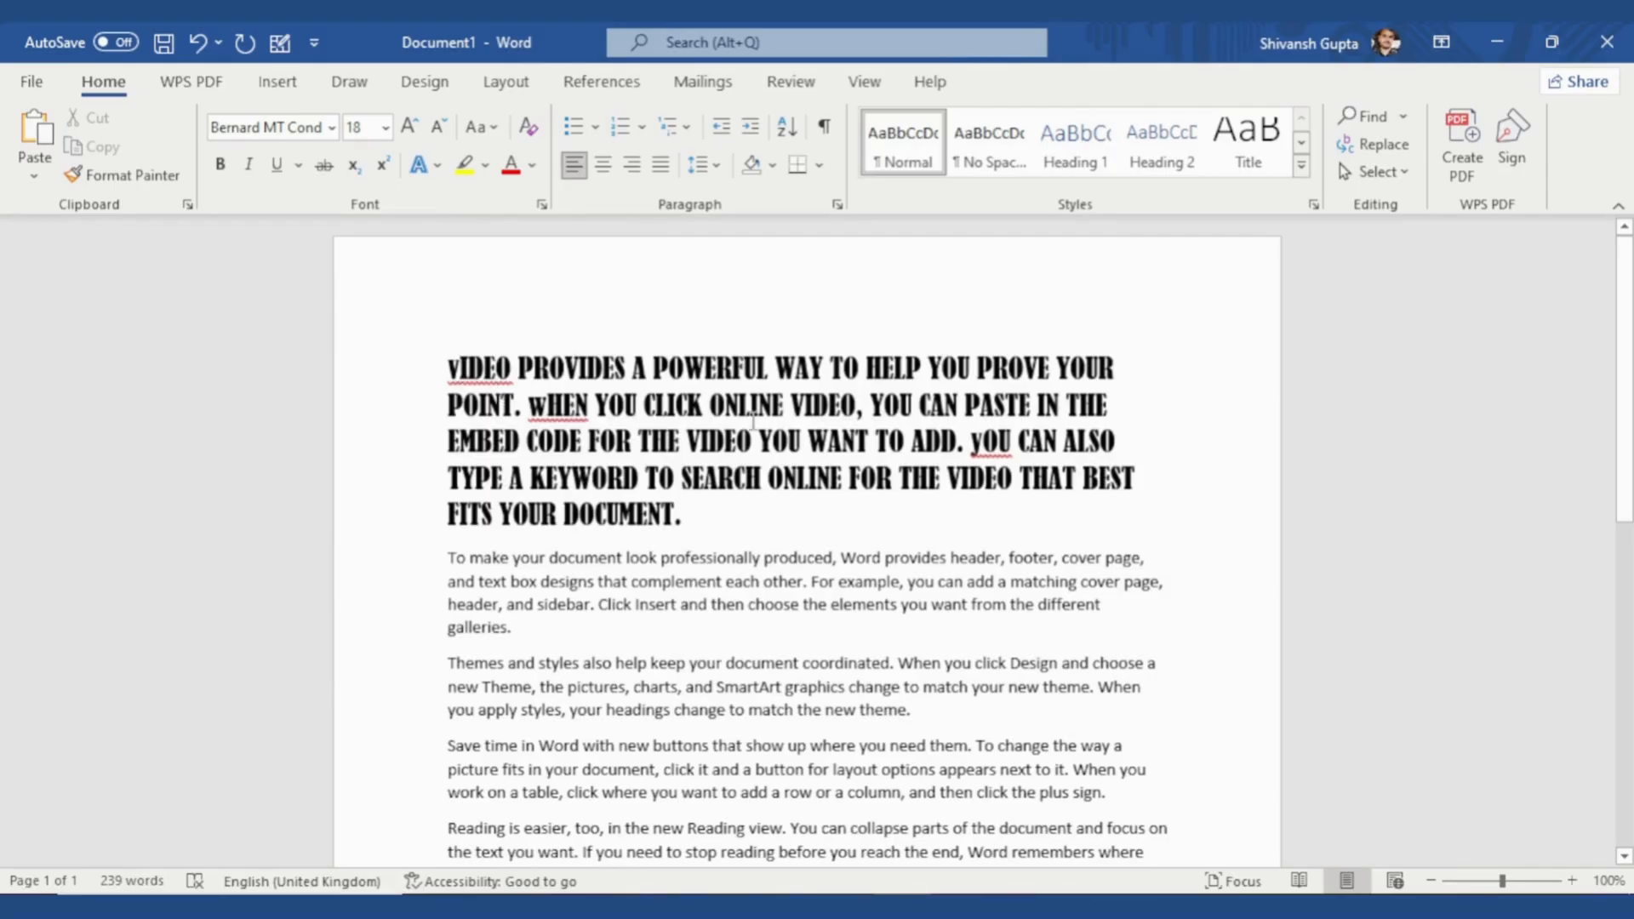
click(546, 405)
Apply Sentence case to the toggled text of the first paragraph.
drag(693, 526, 442, 390)
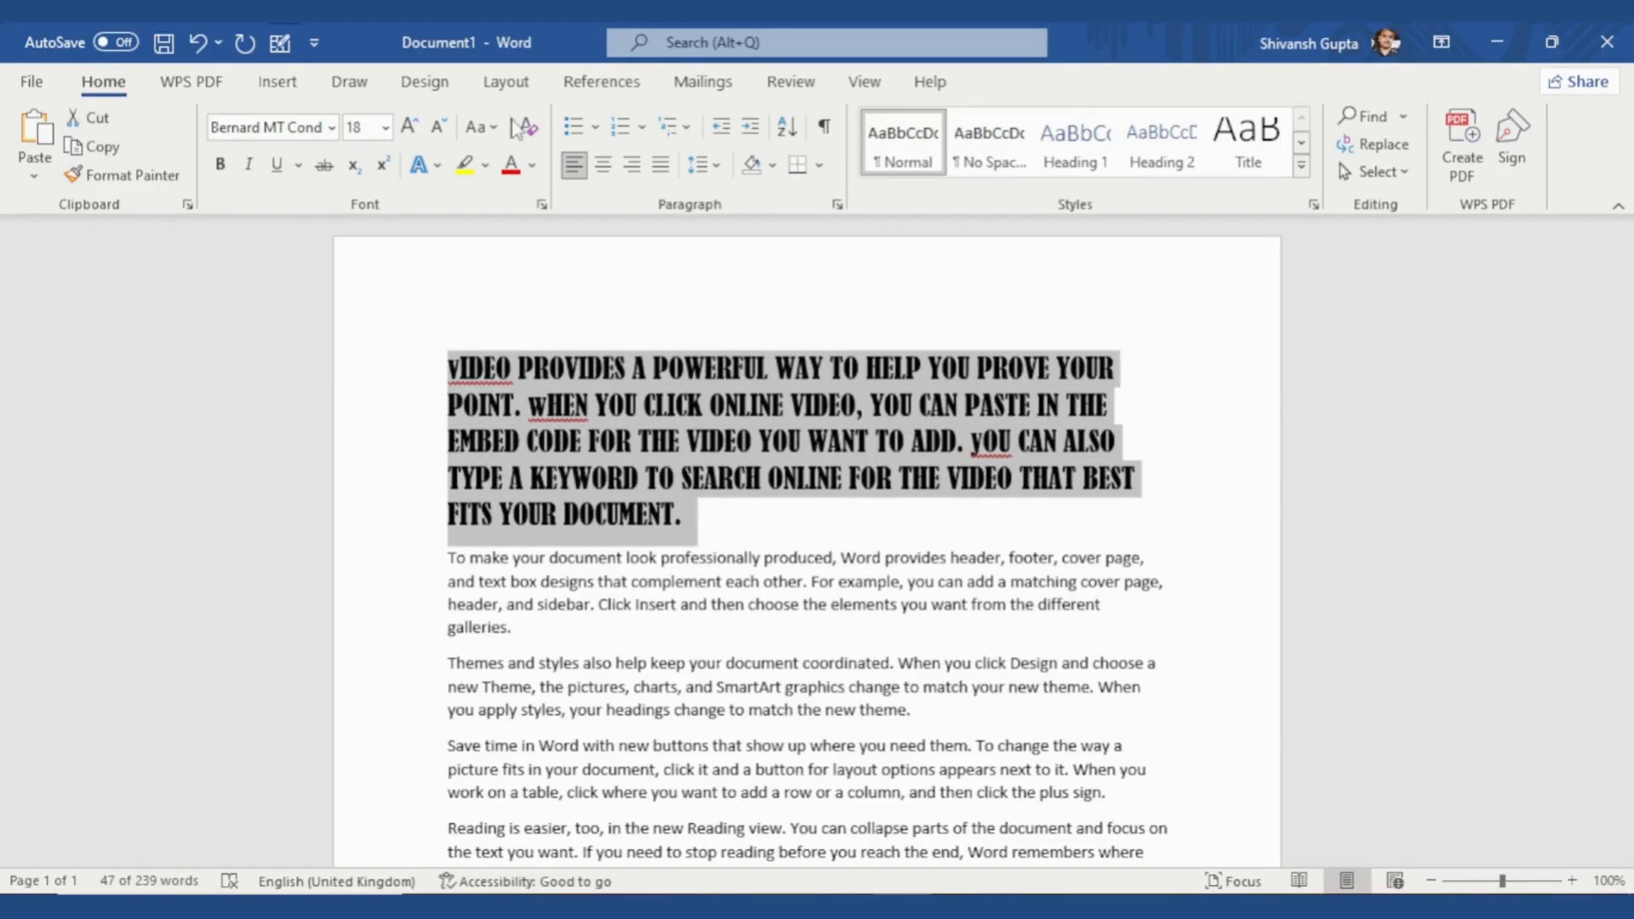
click(479, 127)
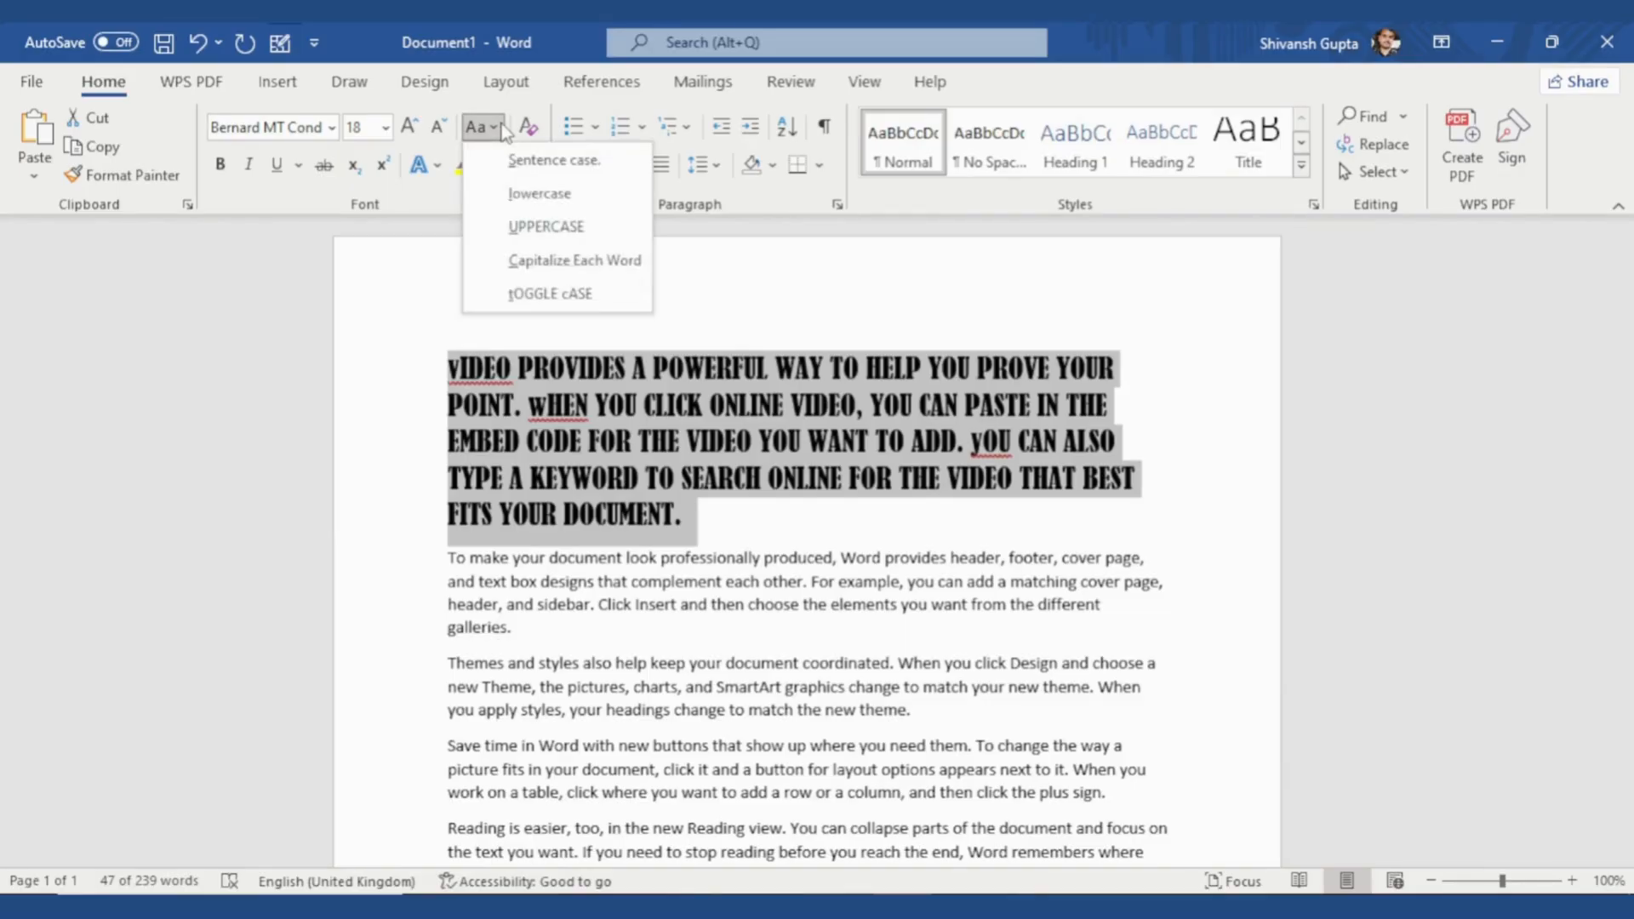
click(538, 168)
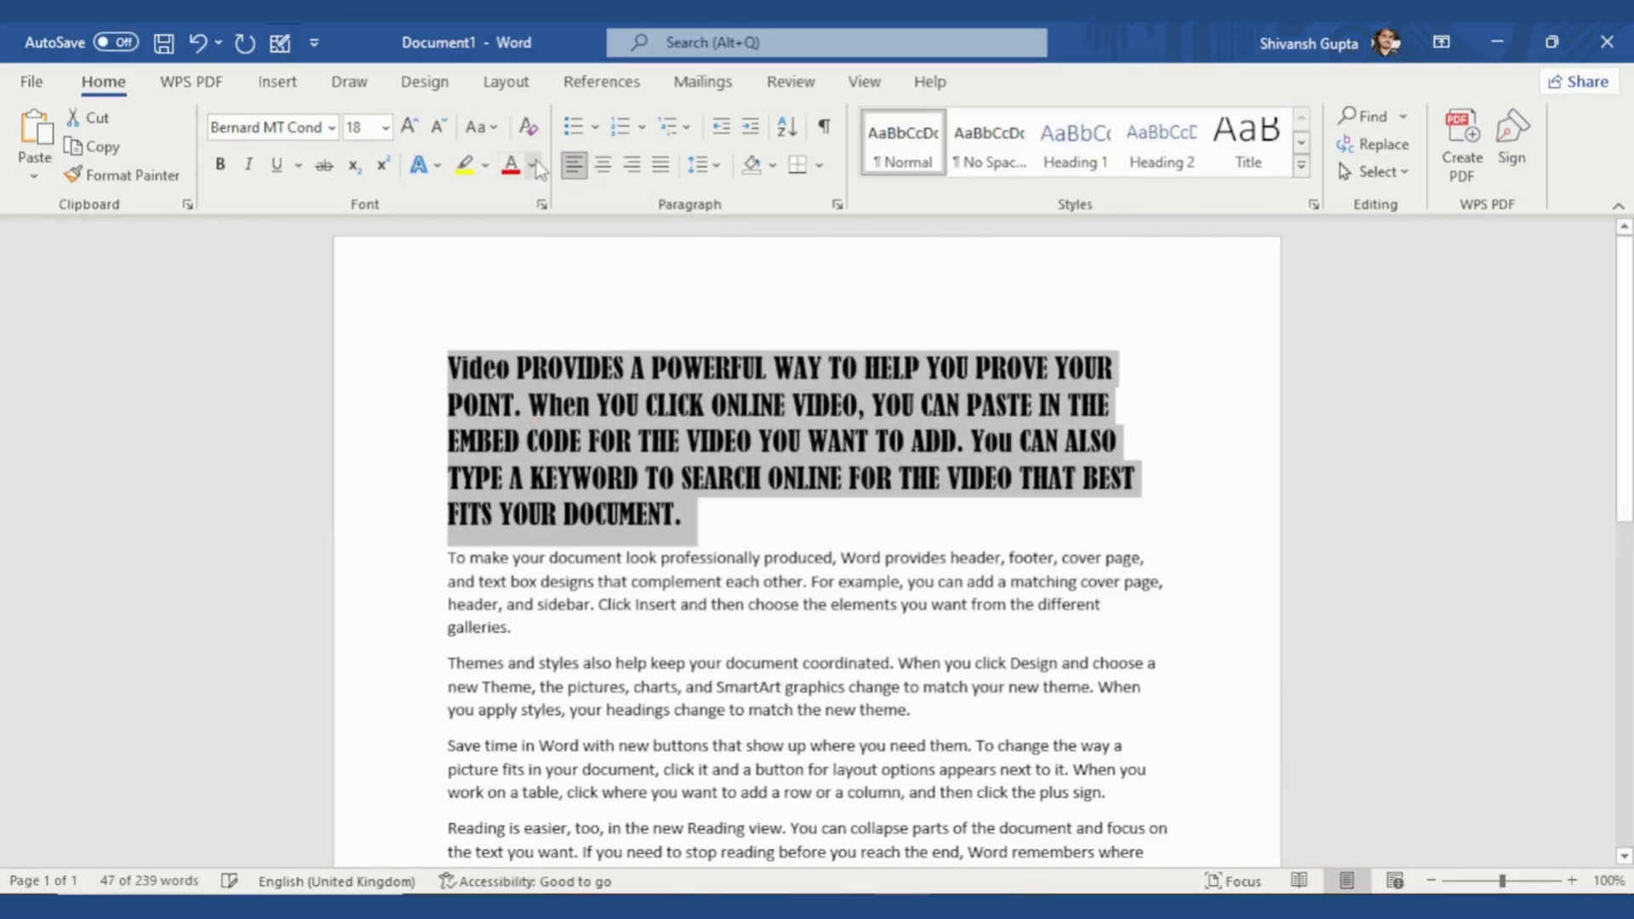
click(595, 549)
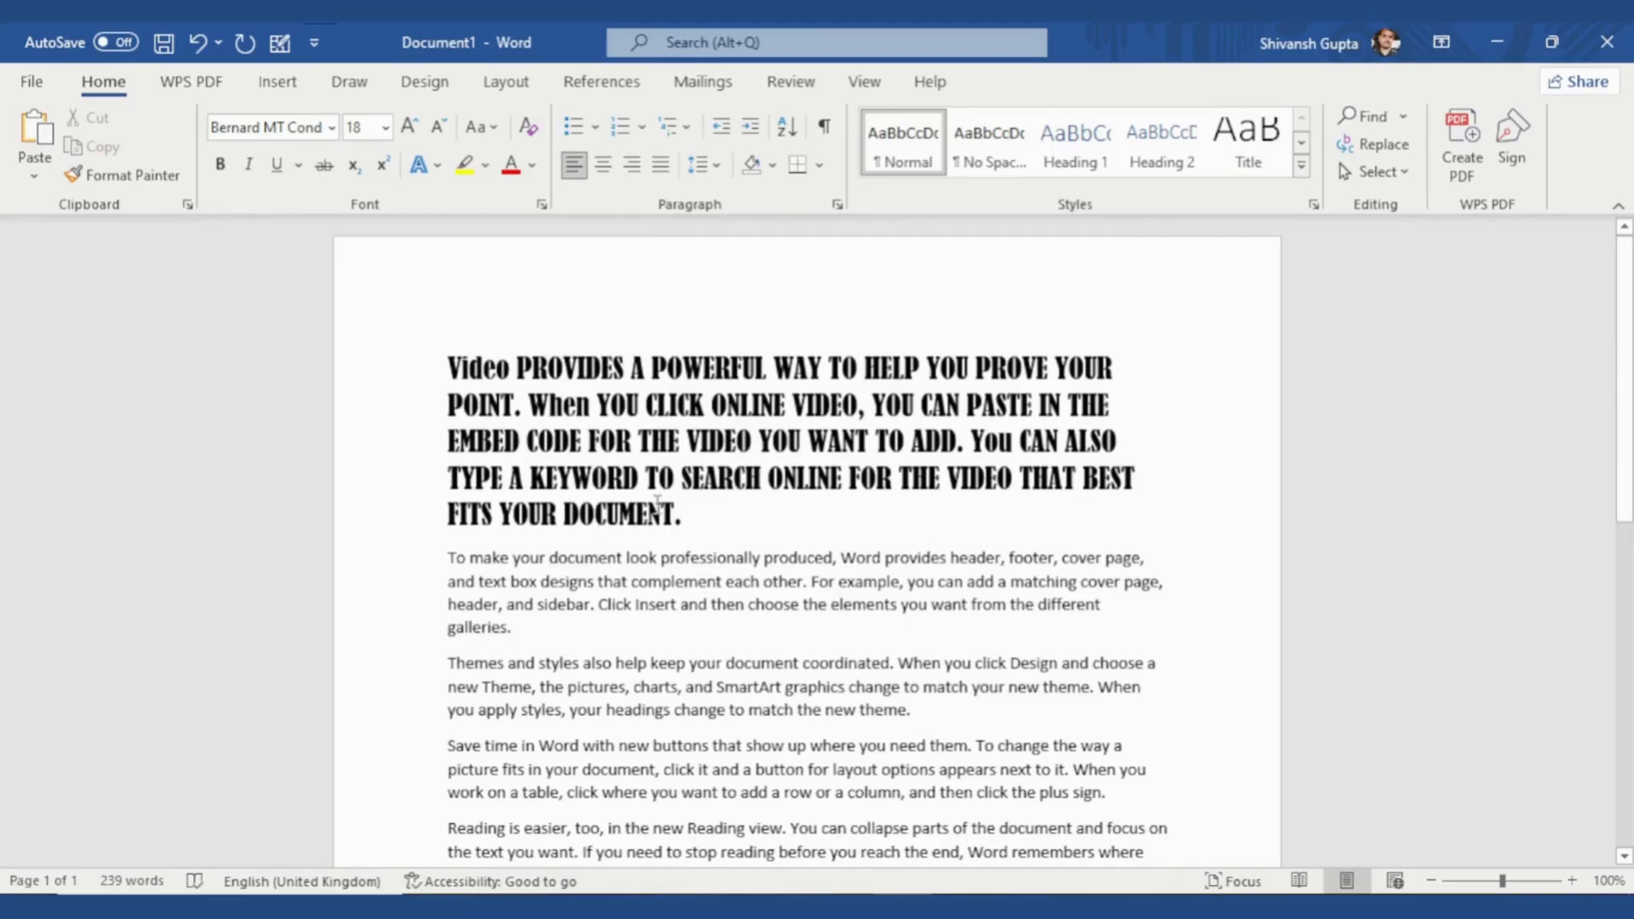
Try to apply Capitalize Each Word to the first paragraph.
drag(687, 517, 459, 367)
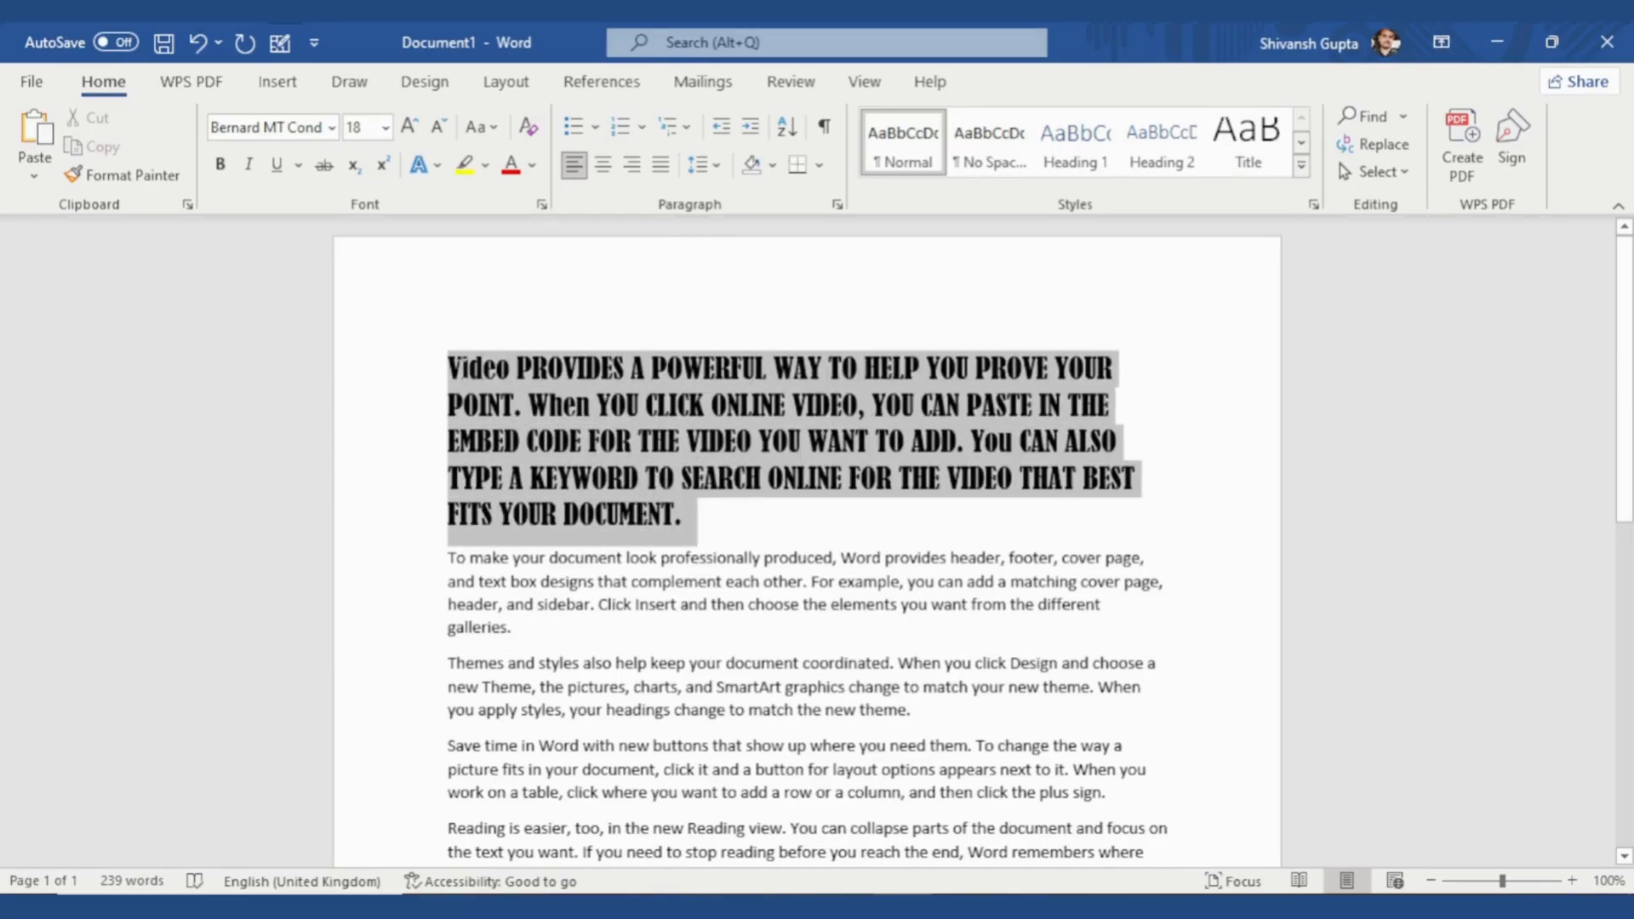
click(499, 130)
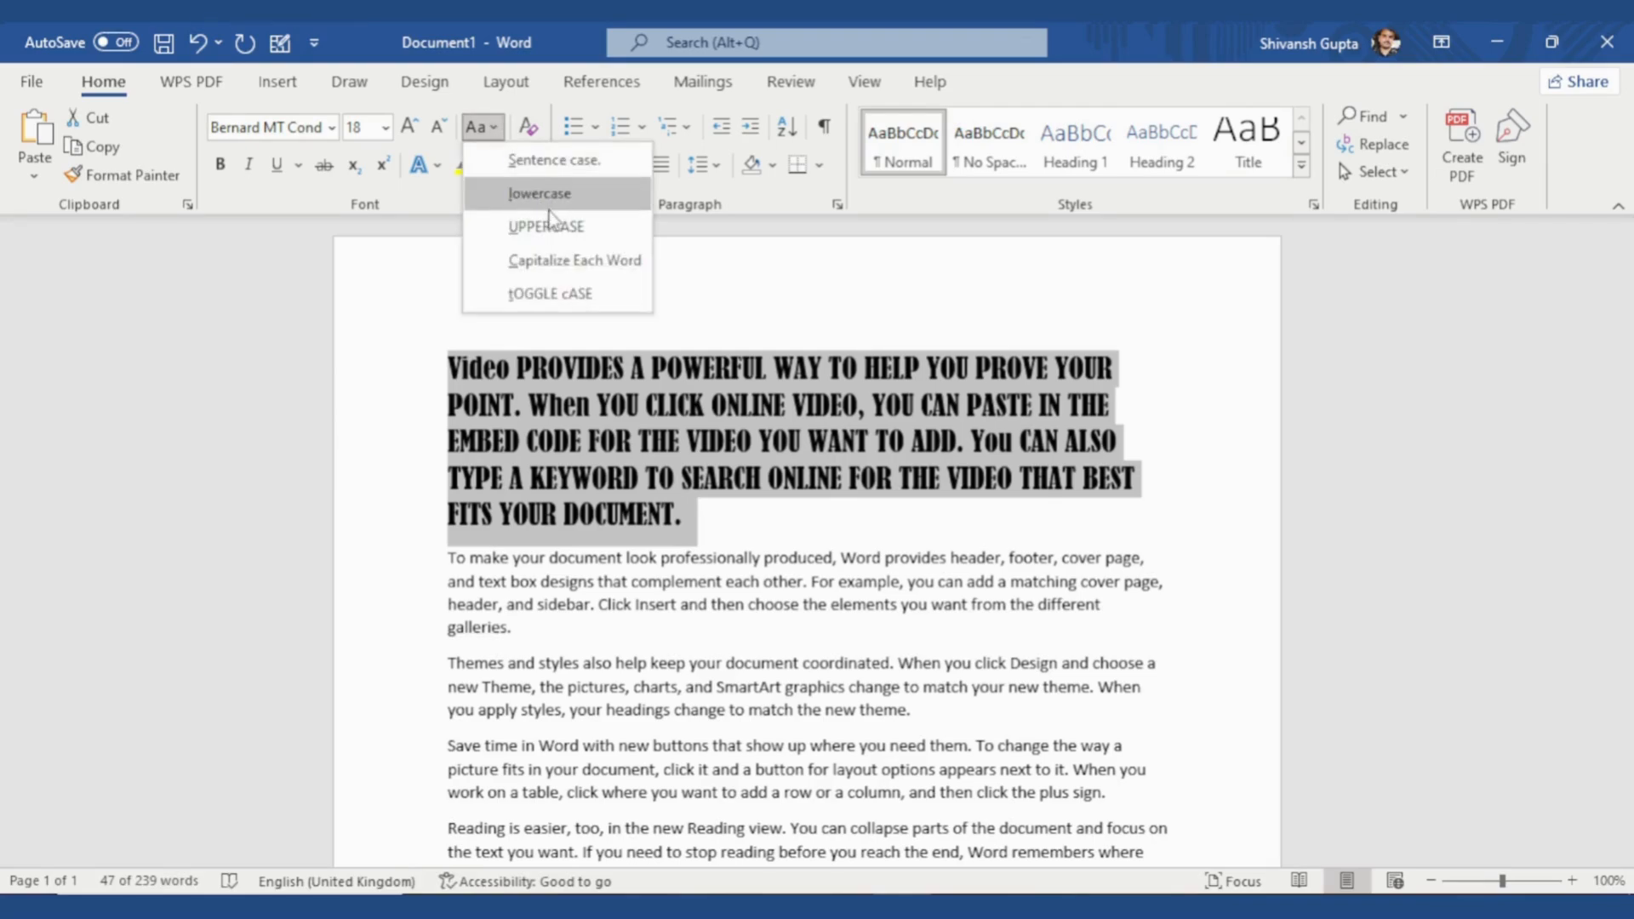
click(557, 269)
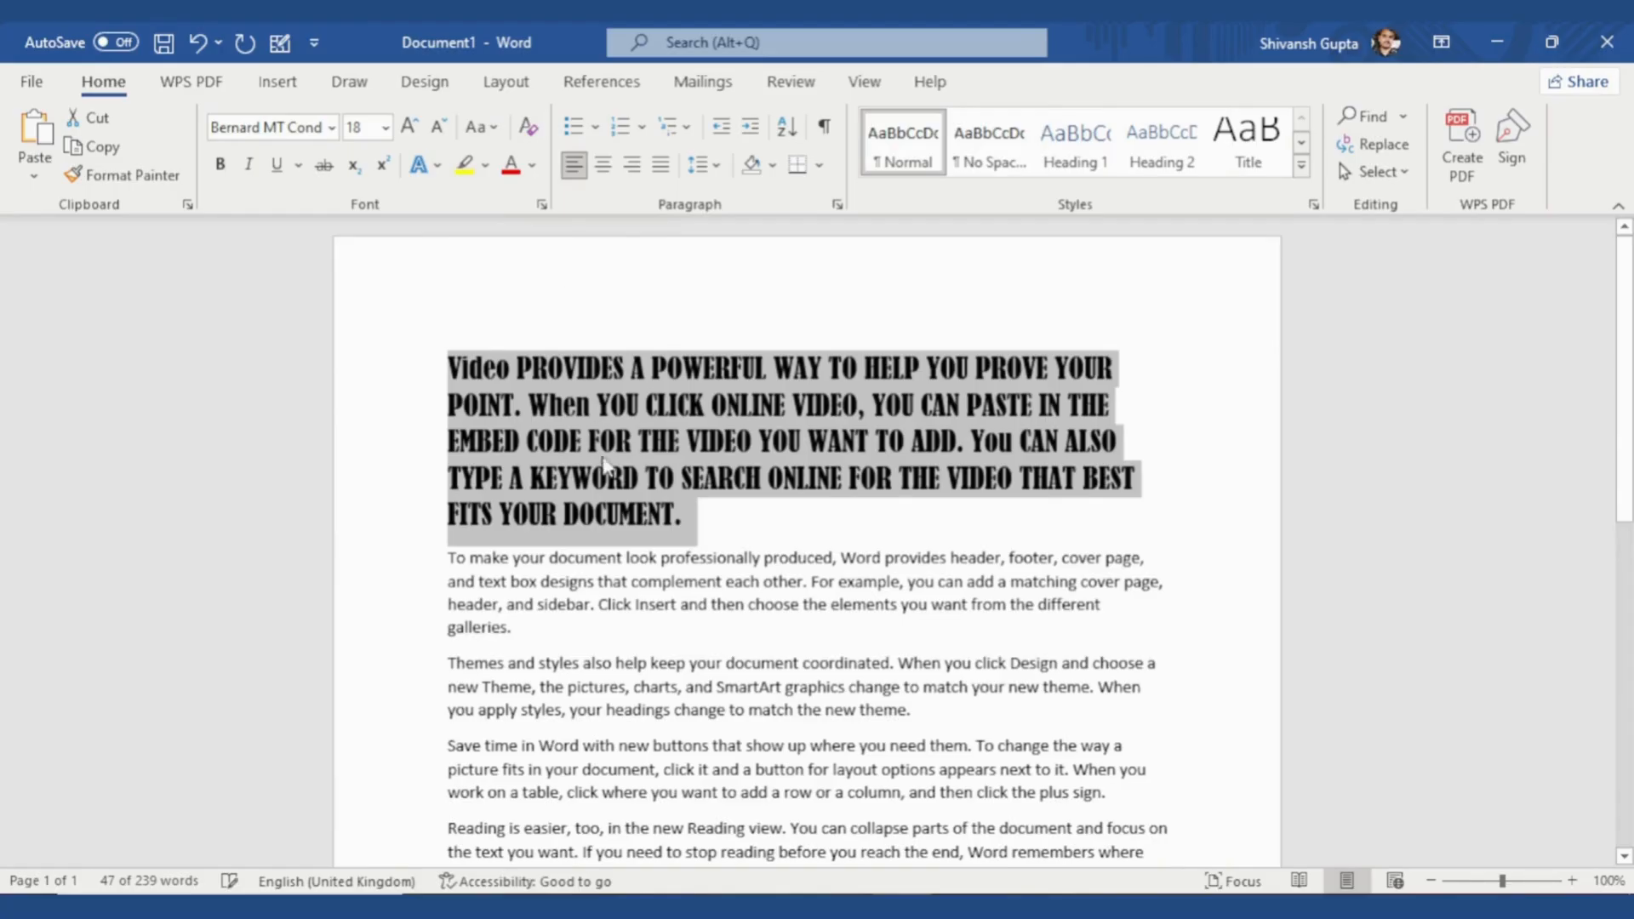
click(677, 511)
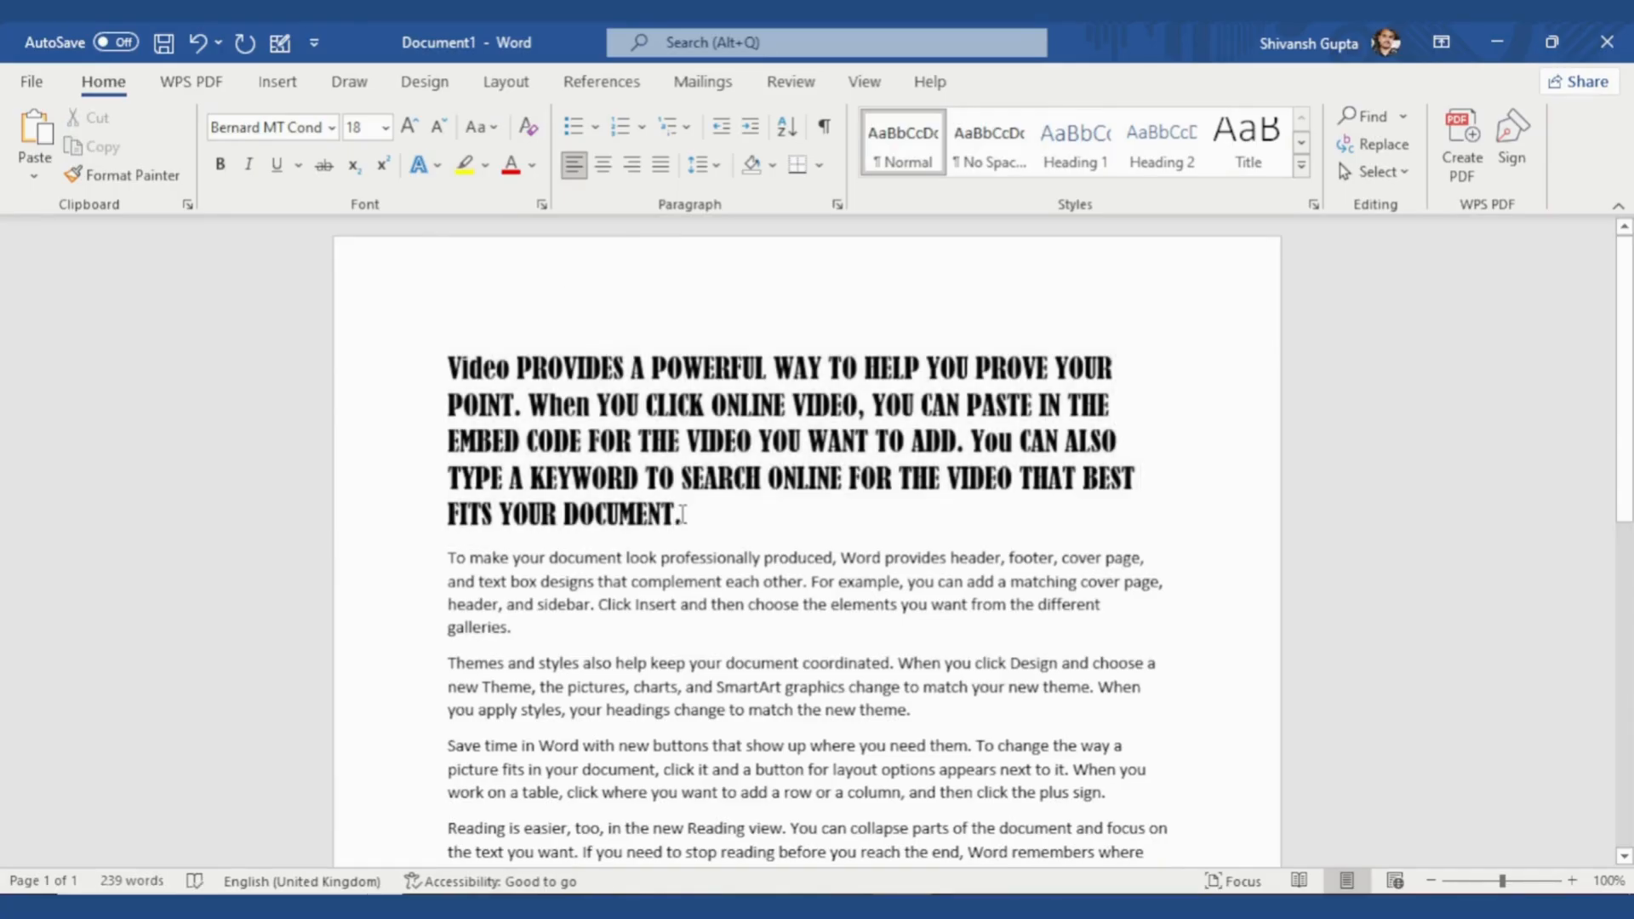
drag(676, 511, 446, 364)
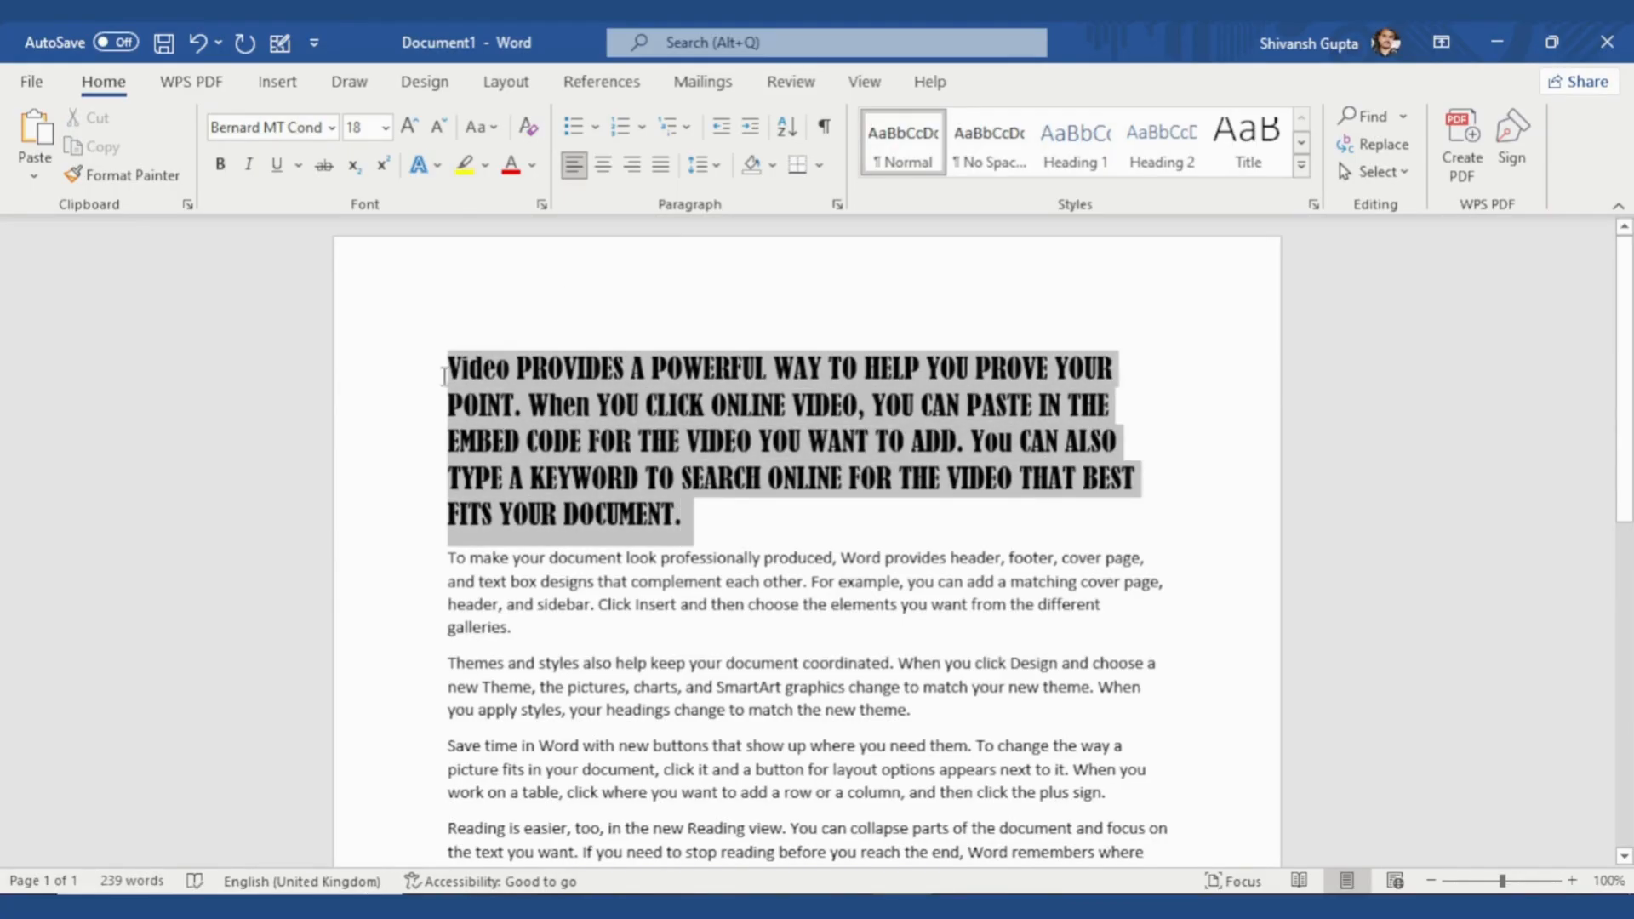
click(496, 129)
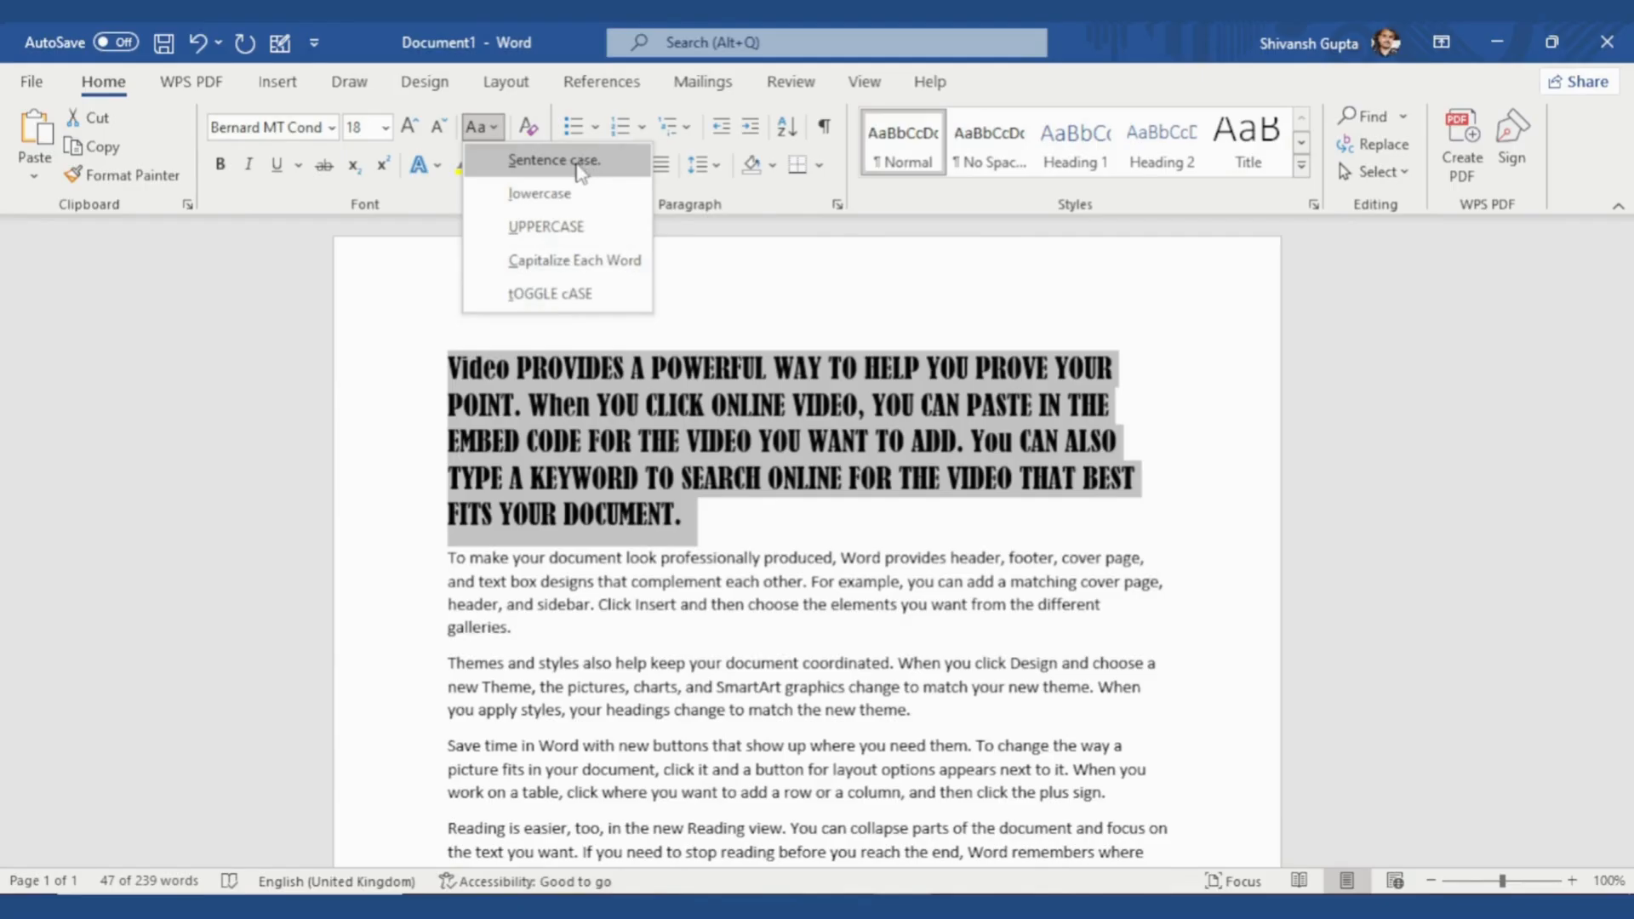
key(Escape)
click(681, 457)
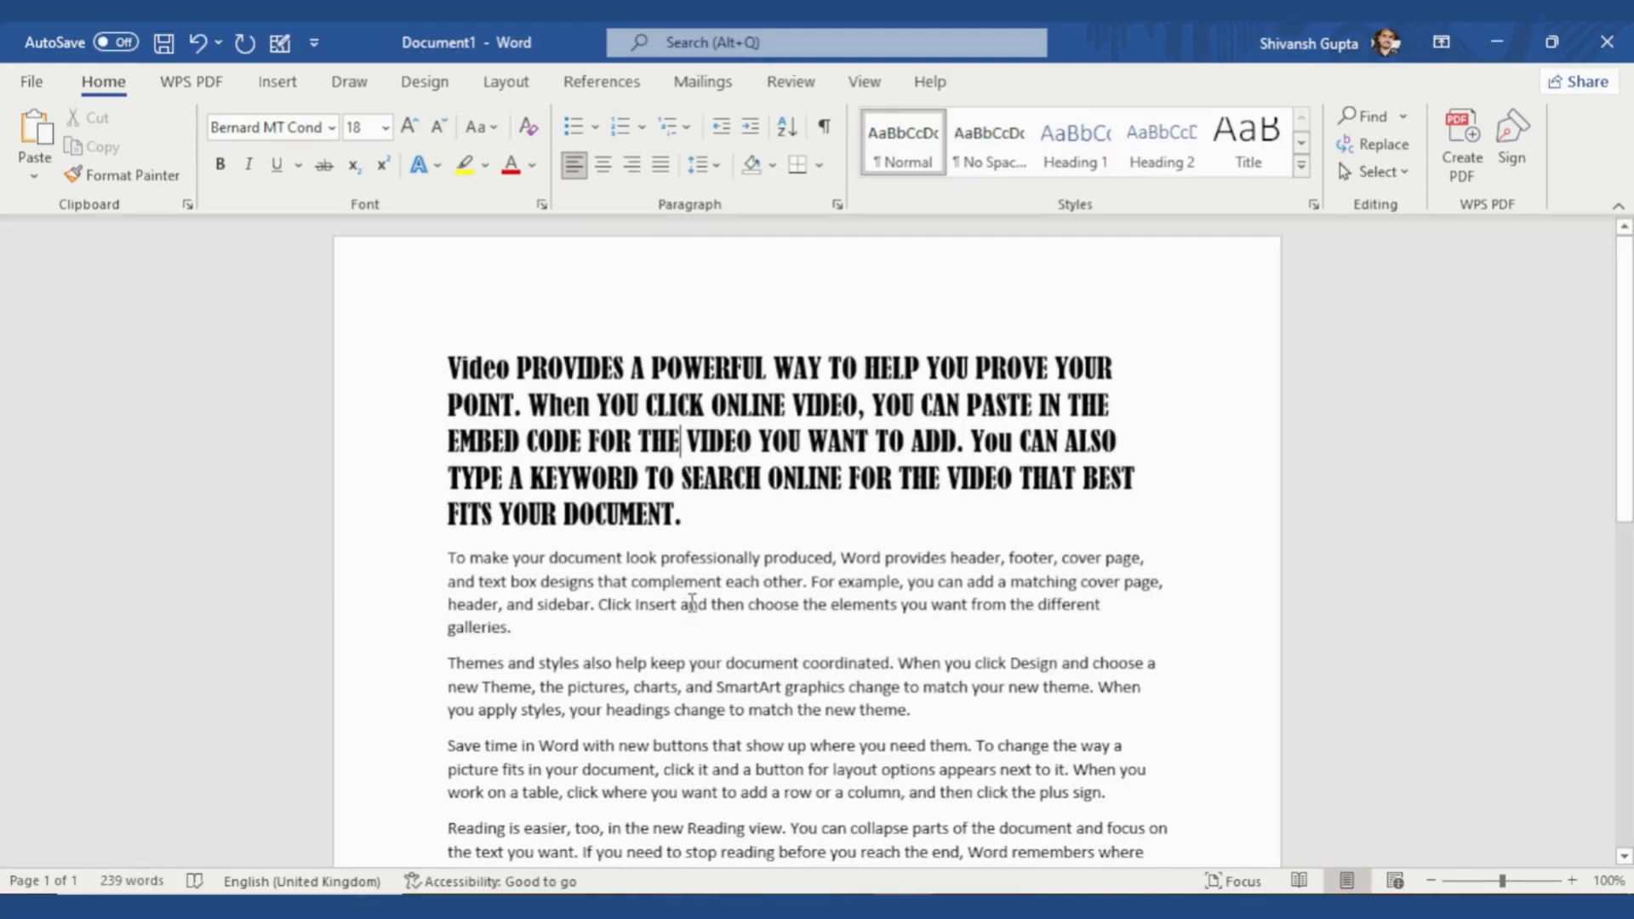
Apply bold formatting to the whole first paragraph.
drag(690, 534, 412, 370)
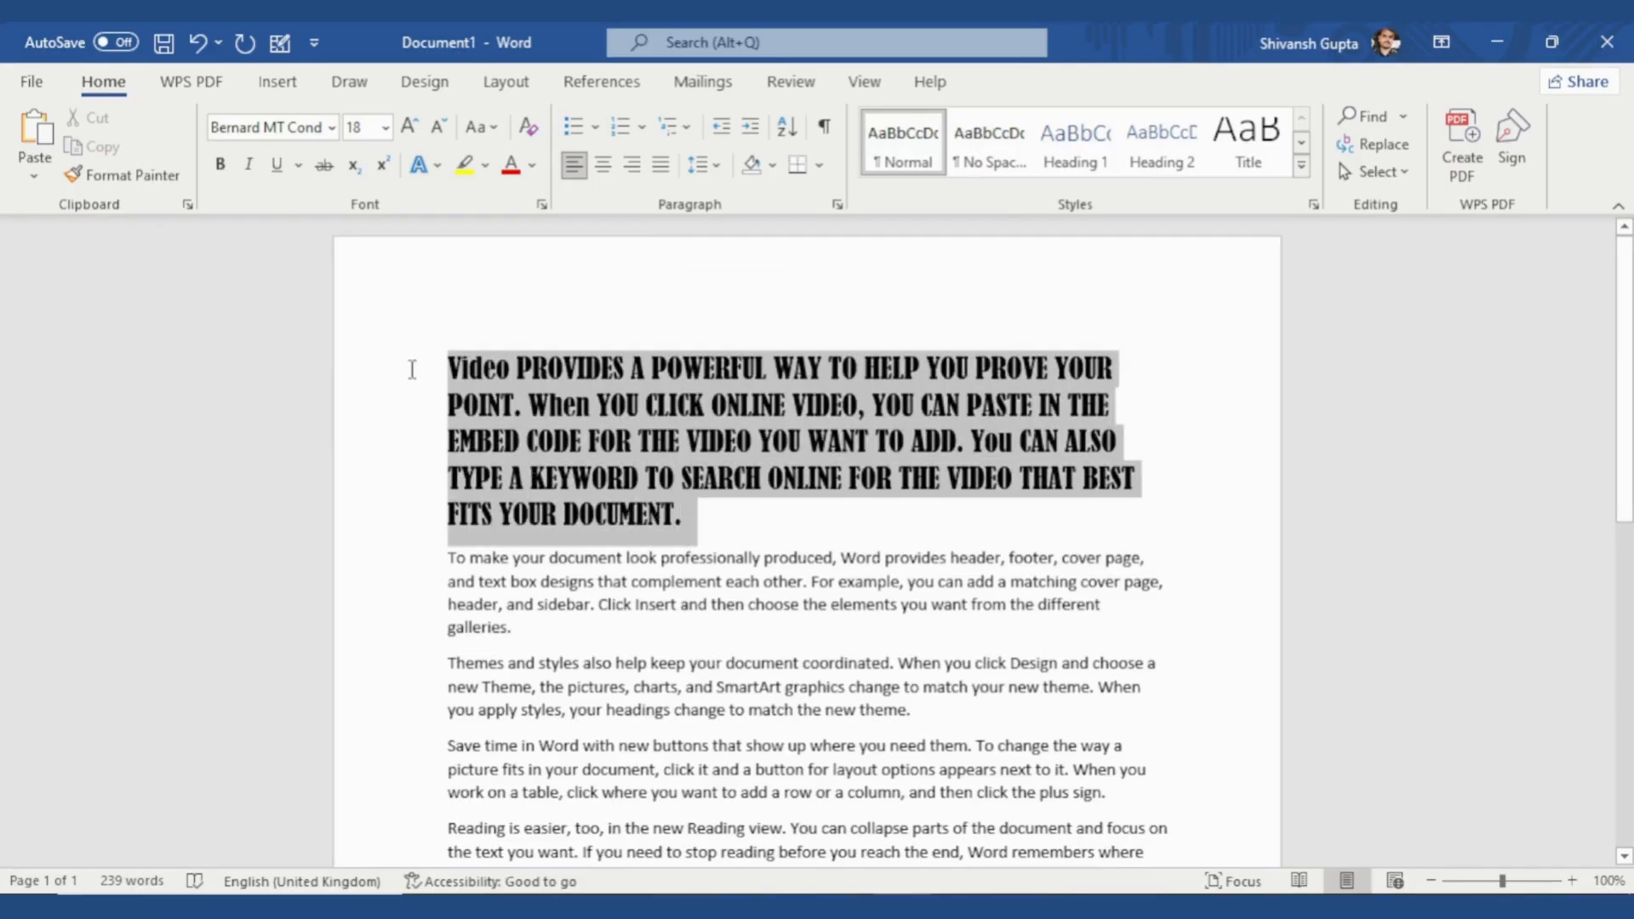
click(222, 166)
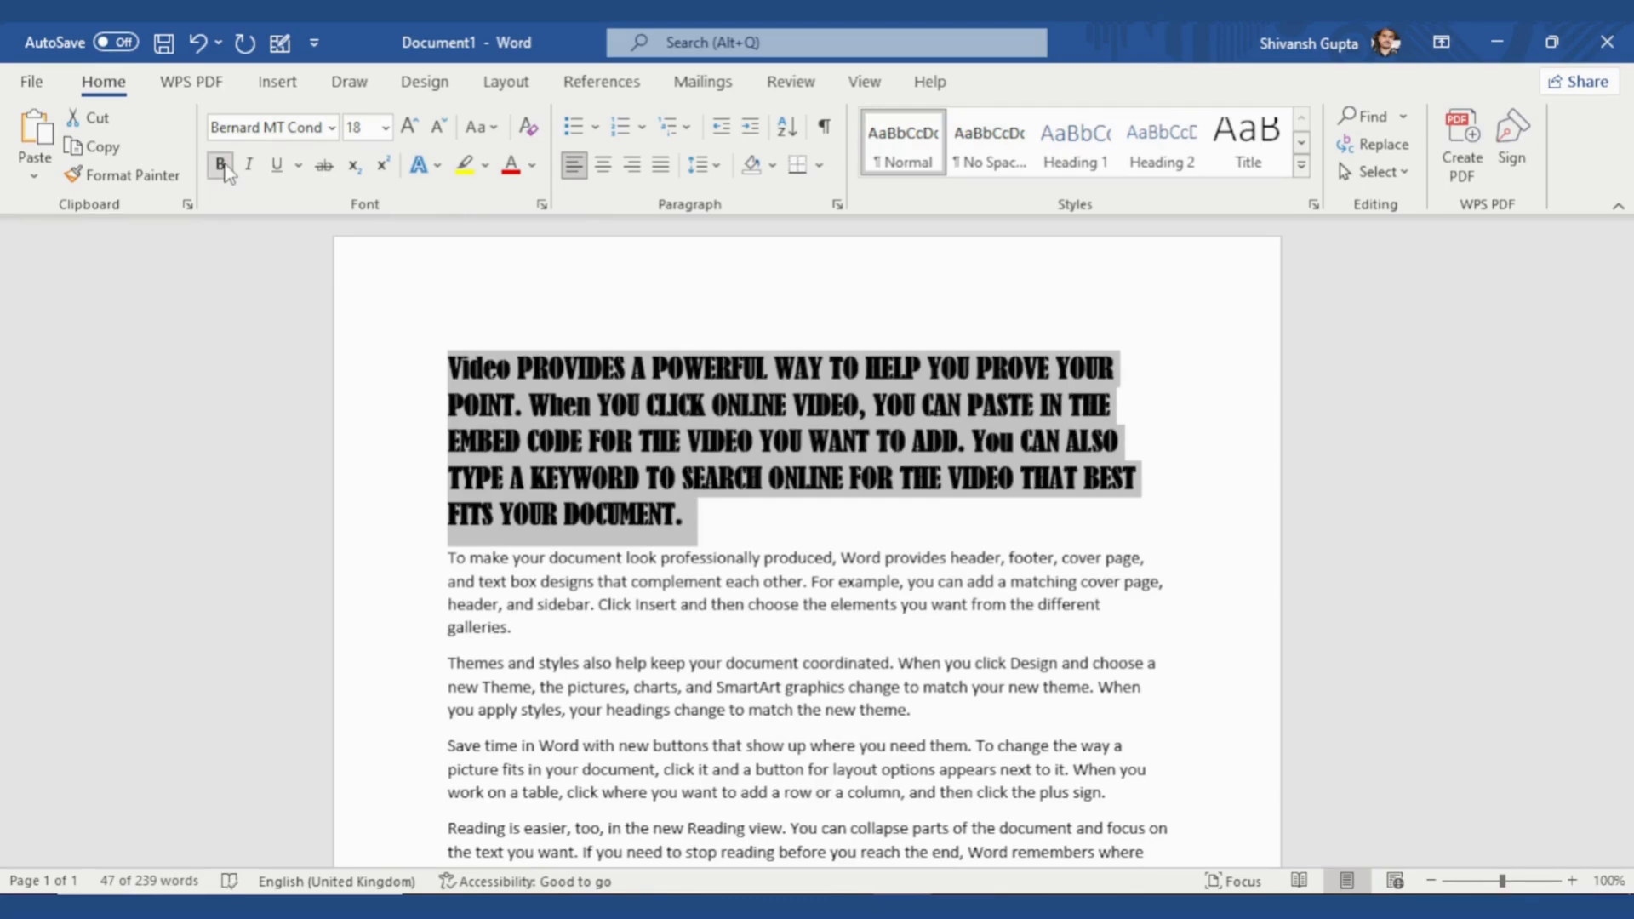
click(225, 167)
click(225, 167)
click(221, 165)
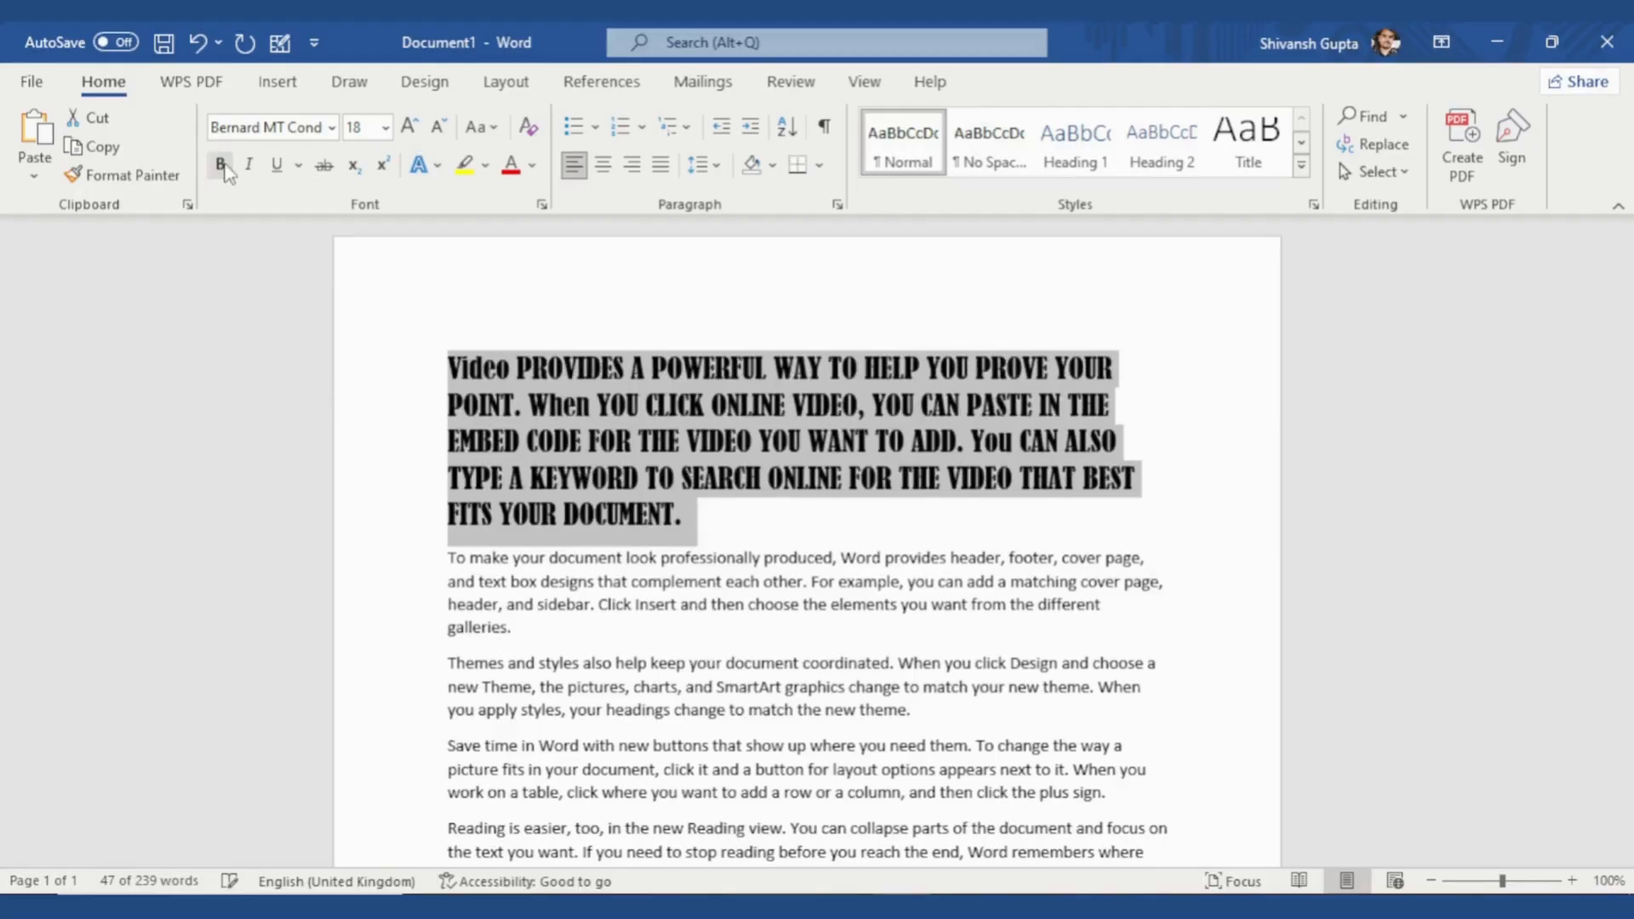
click(222, 167)
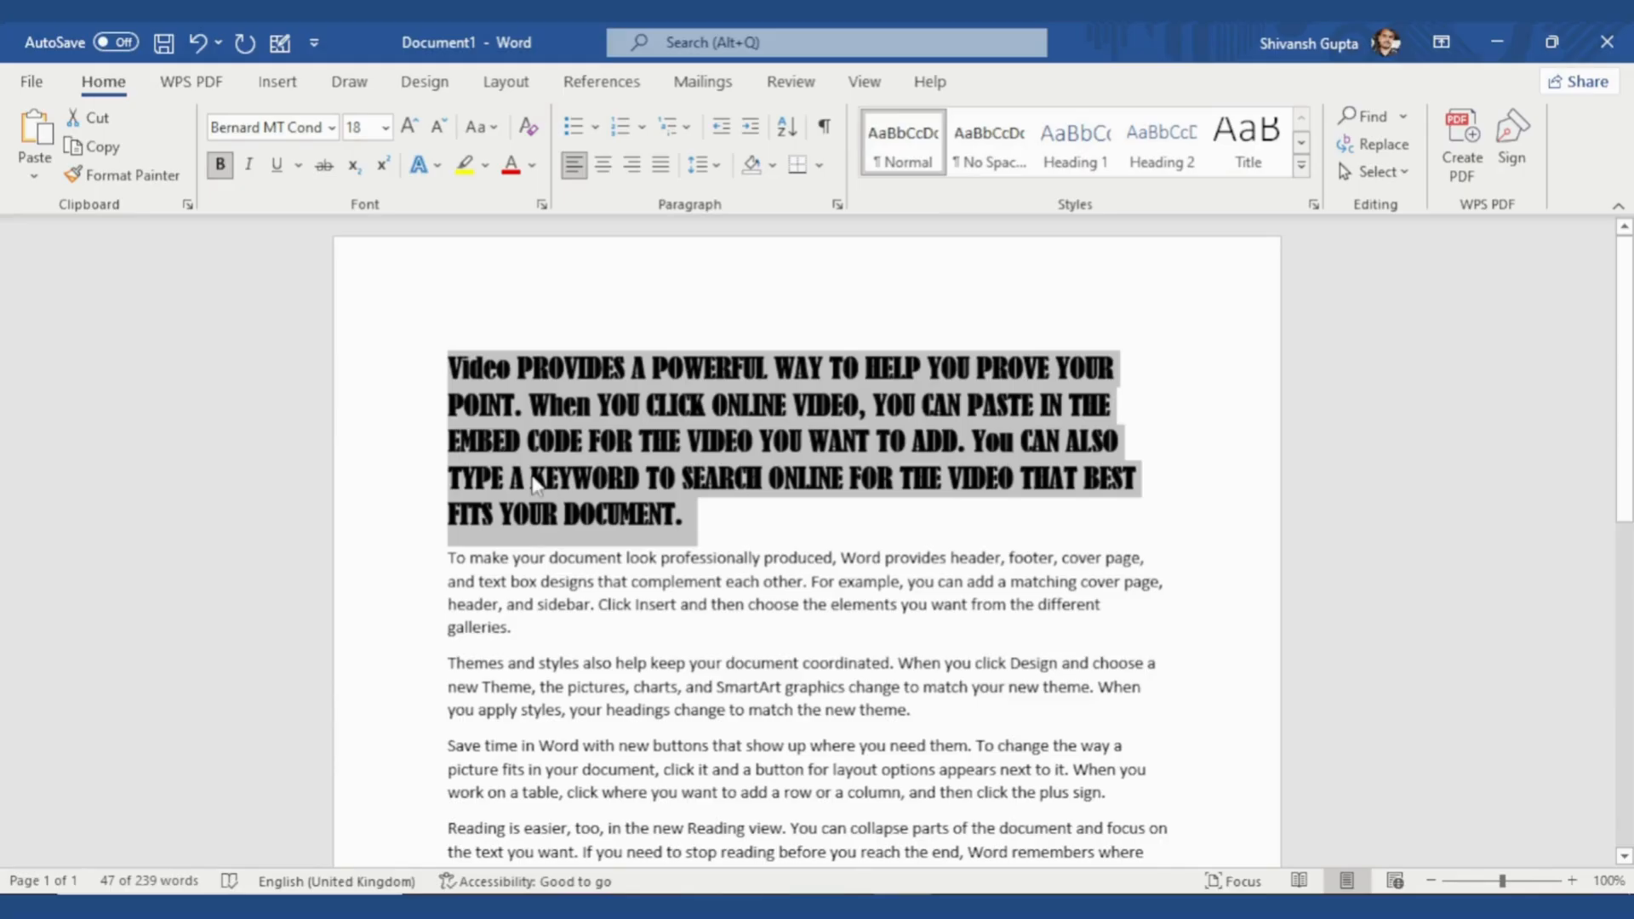
Add italic and underline formatting to the whole first paragraph.
click(250, 166)
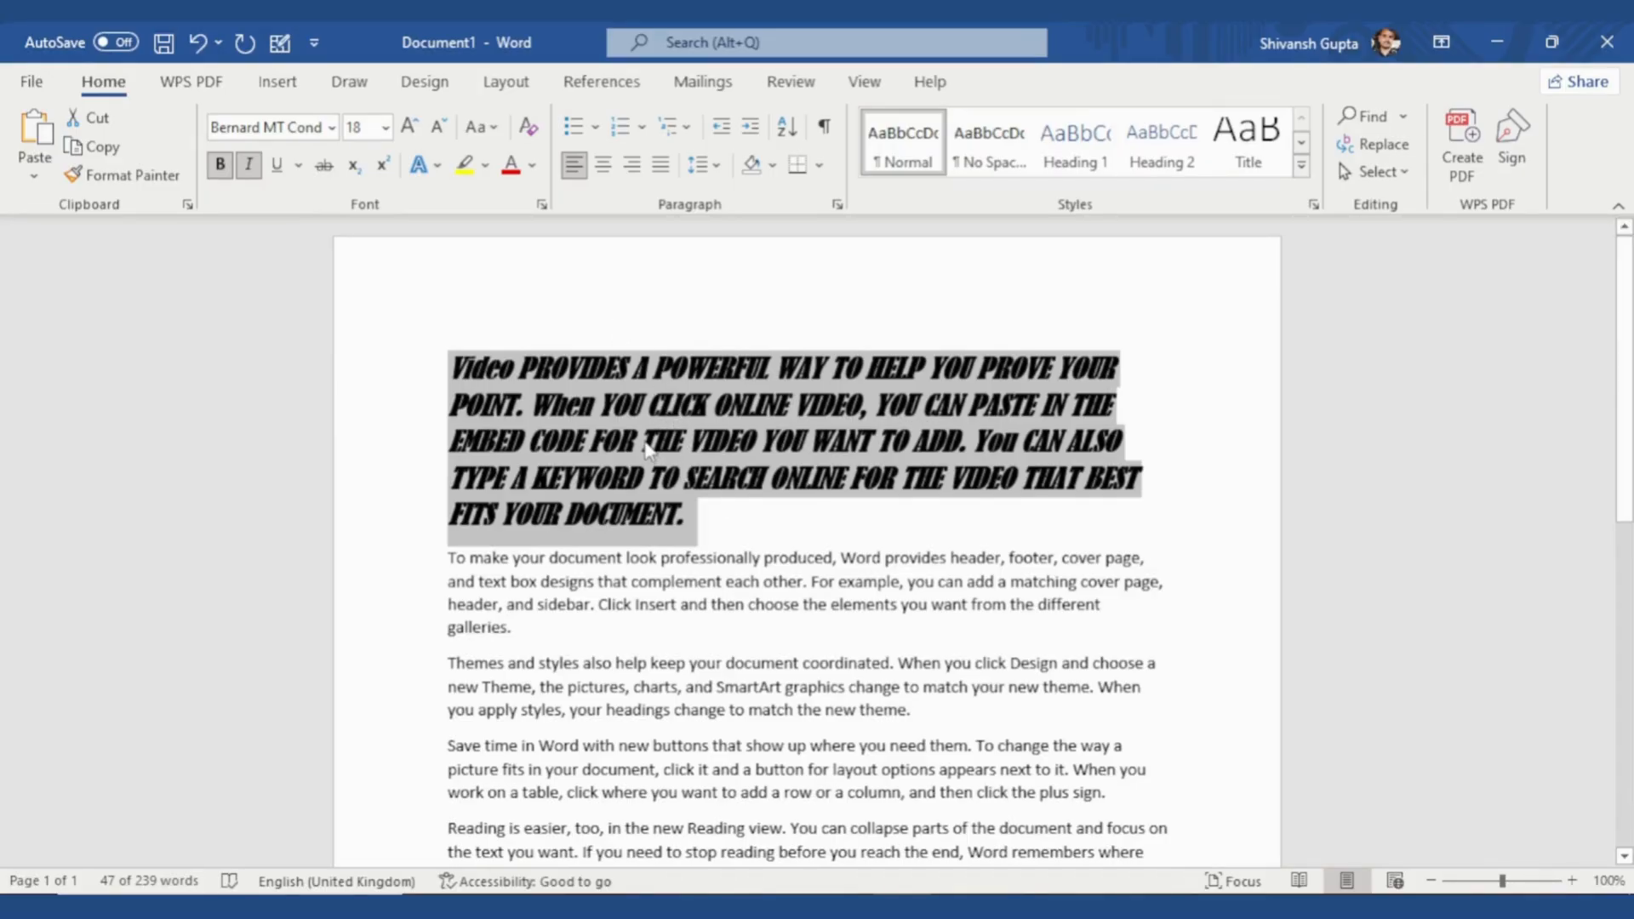
click(277, 166)
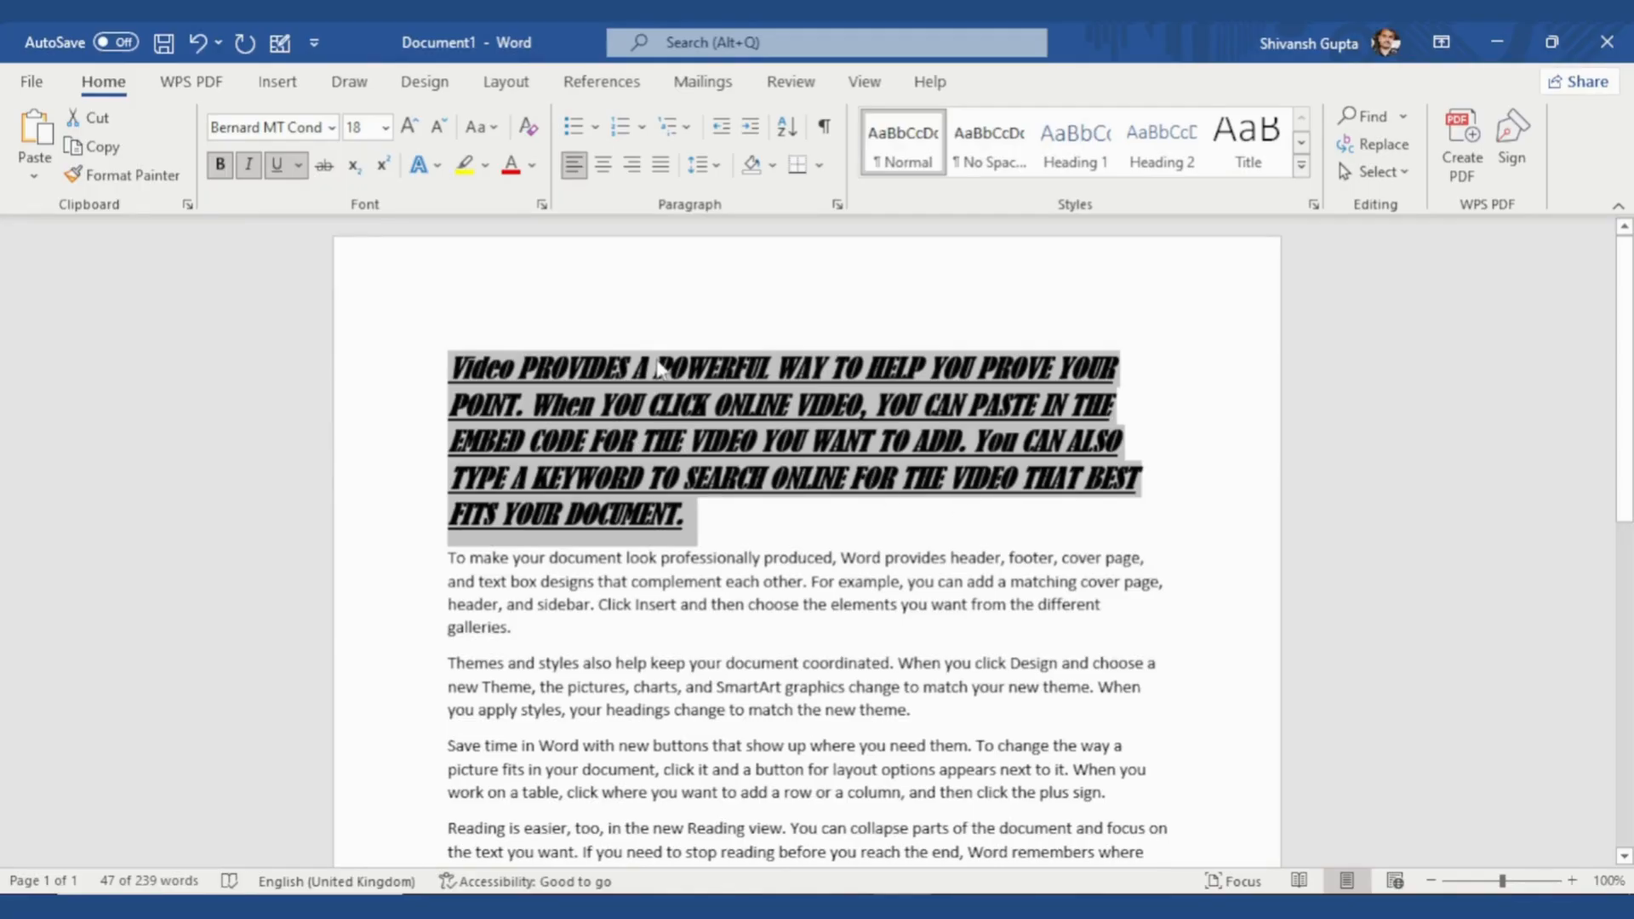
click(703, 601)
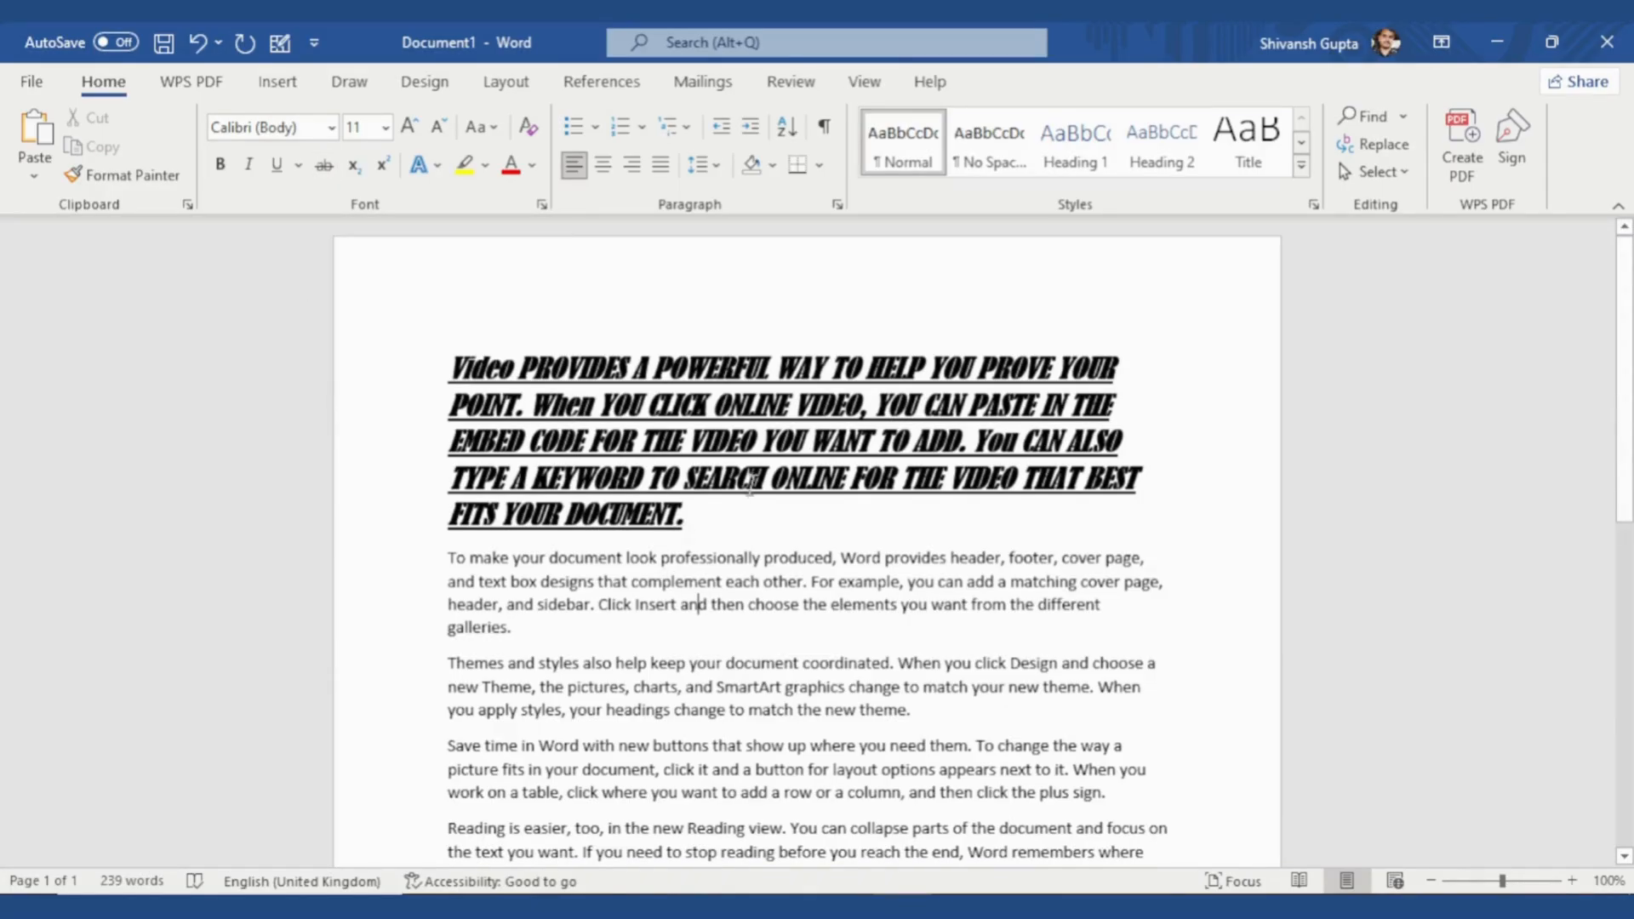
Strike through the word "SEARCH" in the first paragraph.
drag(766, 481, 691, 478)
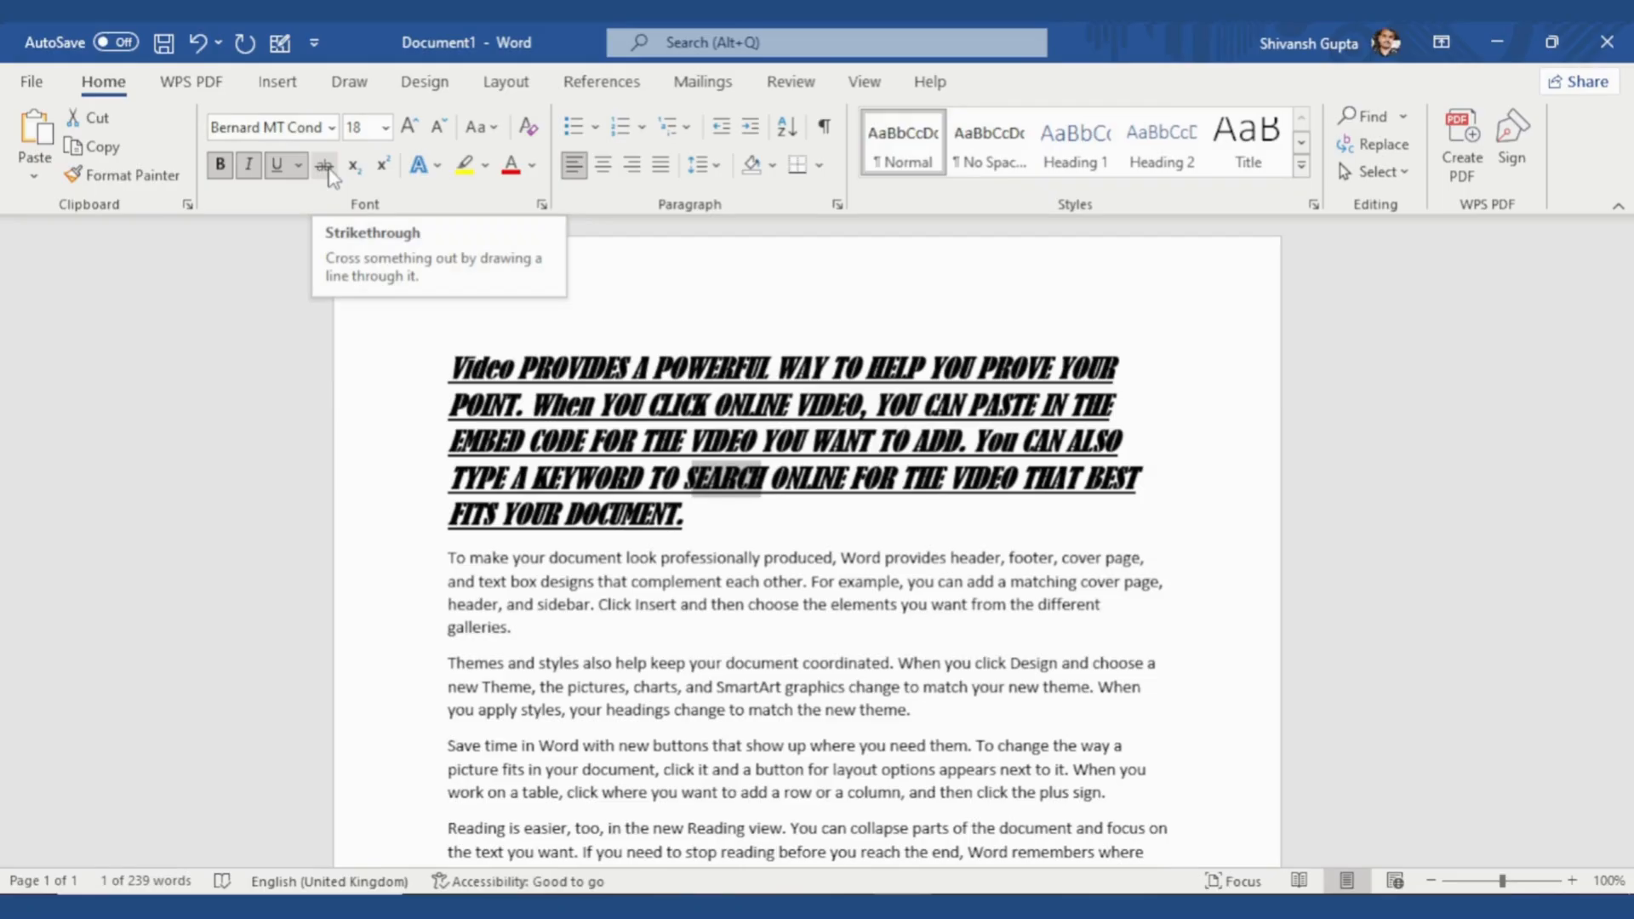
click(326, 166)
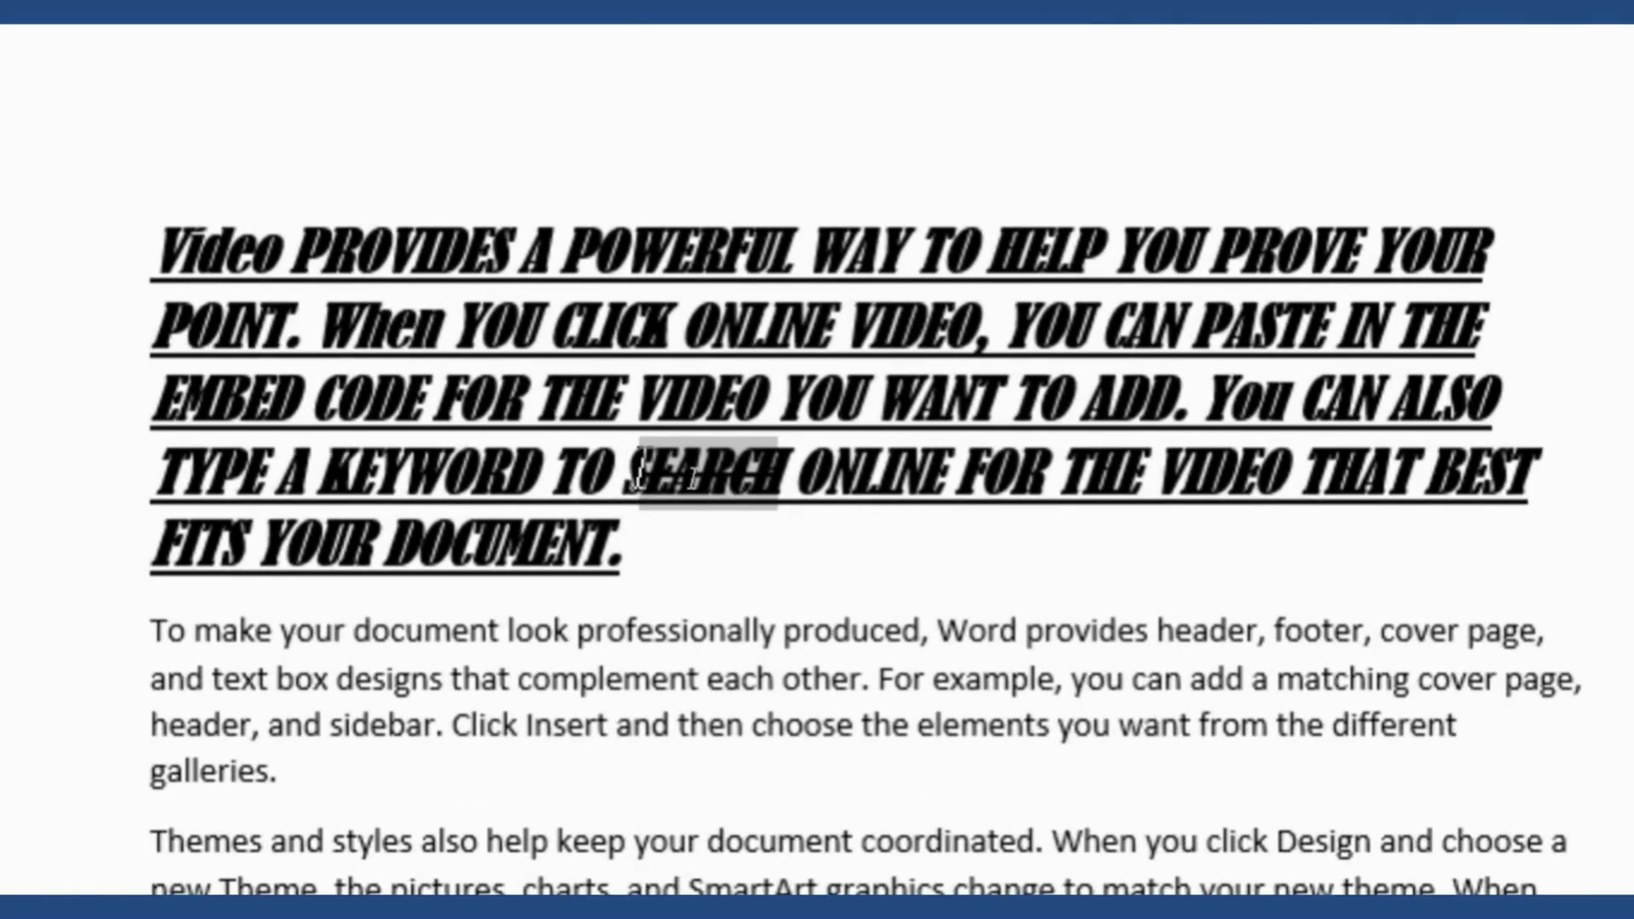
click(672, 515)
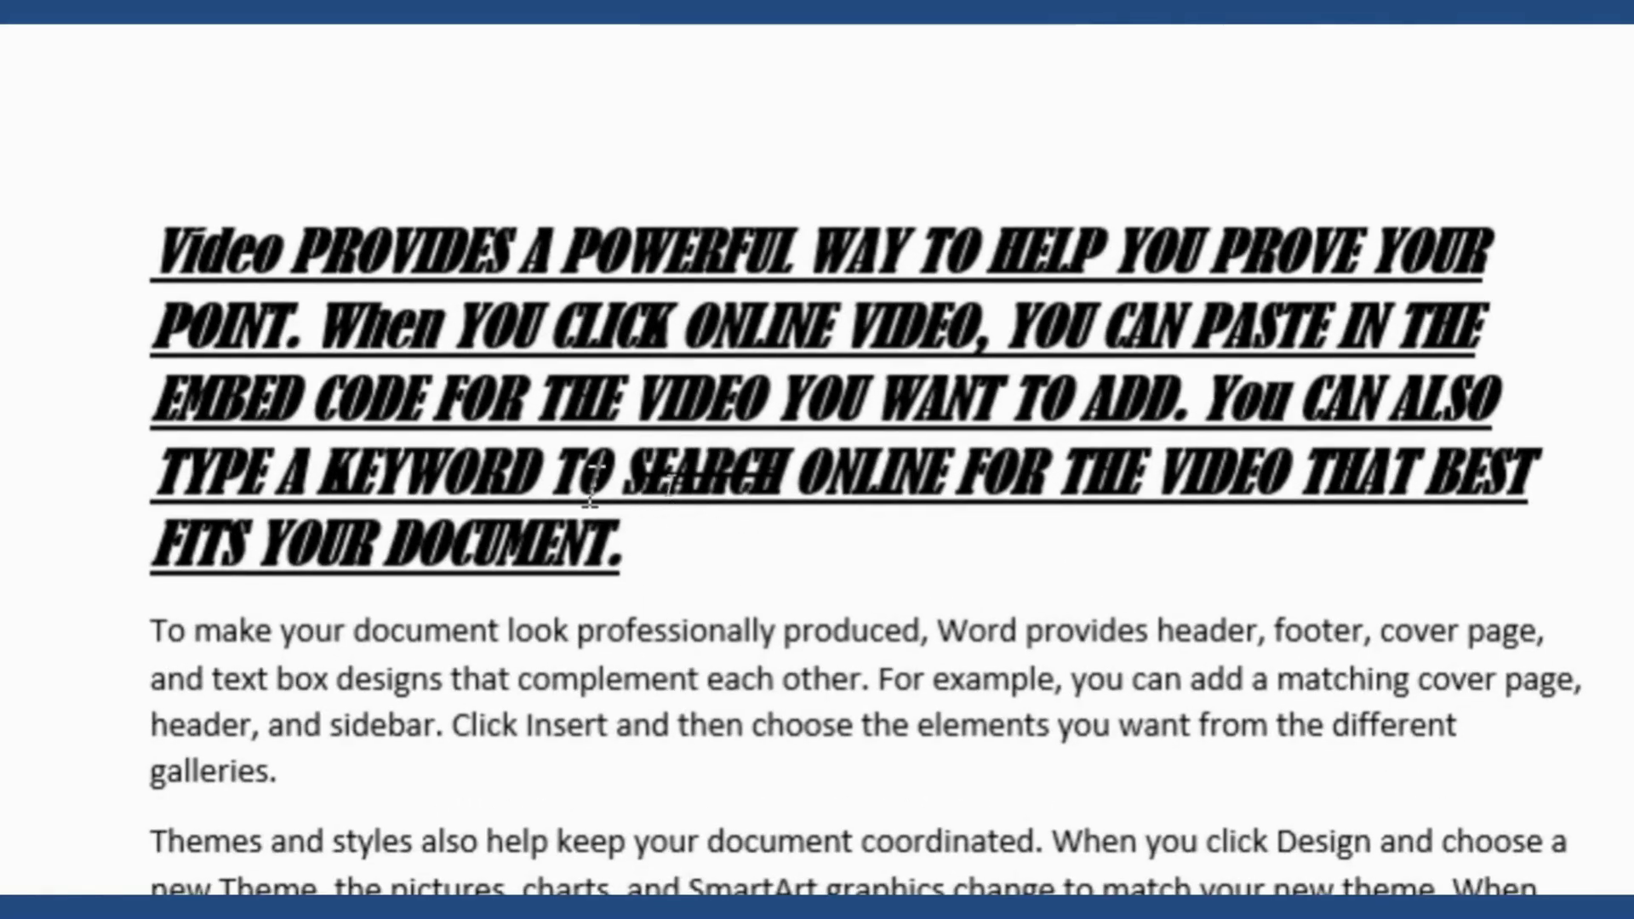
click(934, 481)
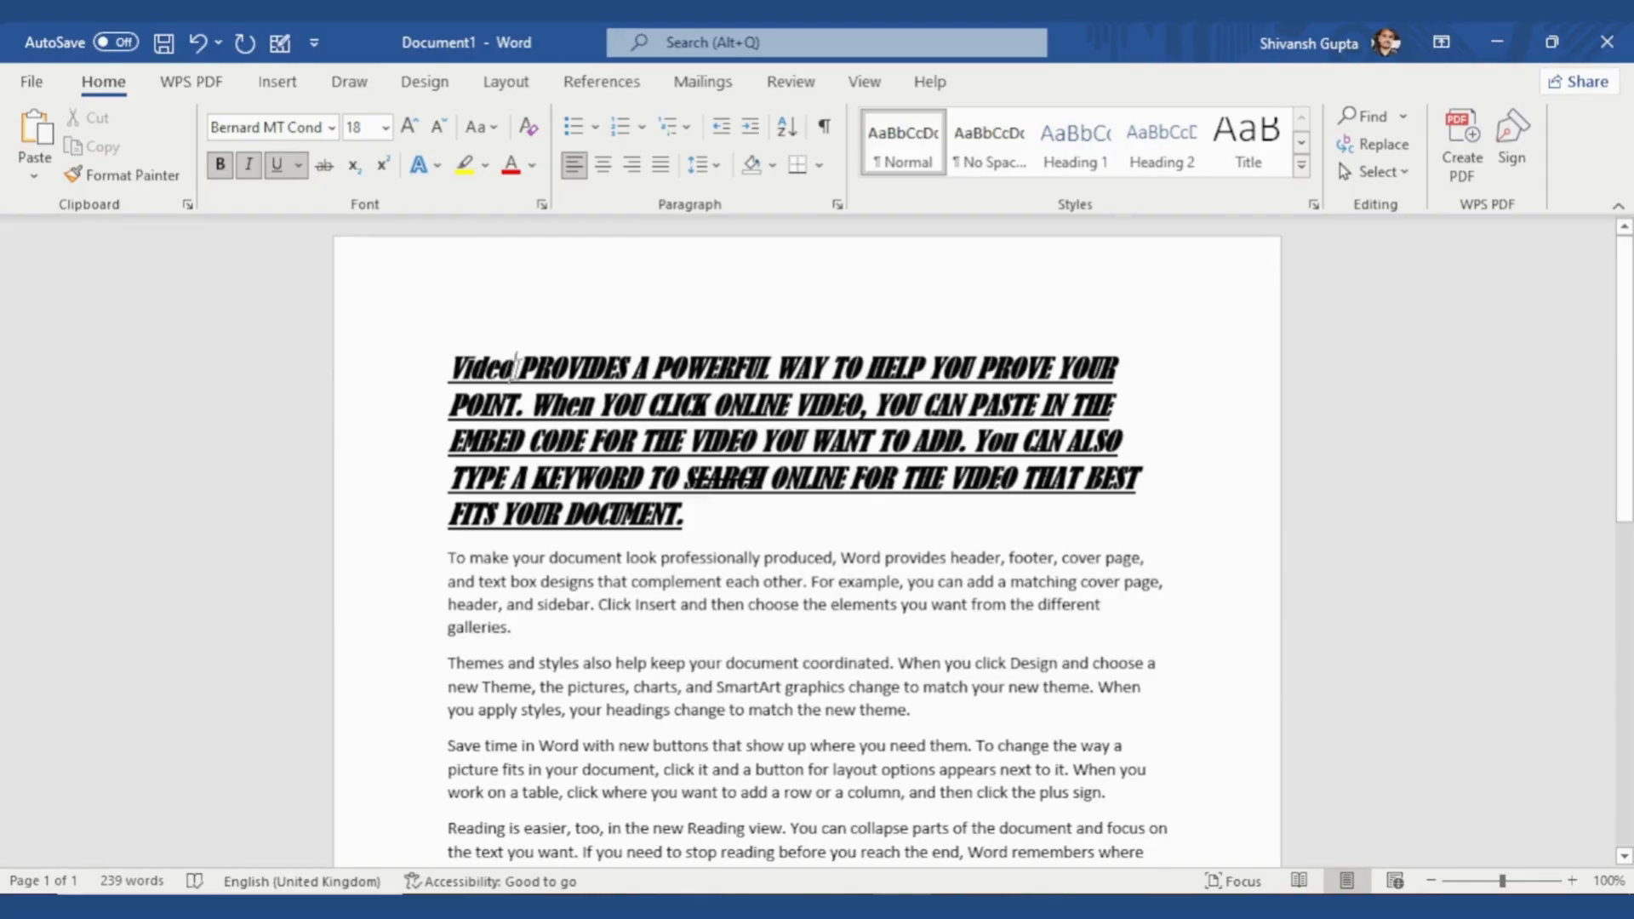
Format the word "VIDEO" in the third line of the first paragraph as subscript.
scroll(713, 624, down, 1)
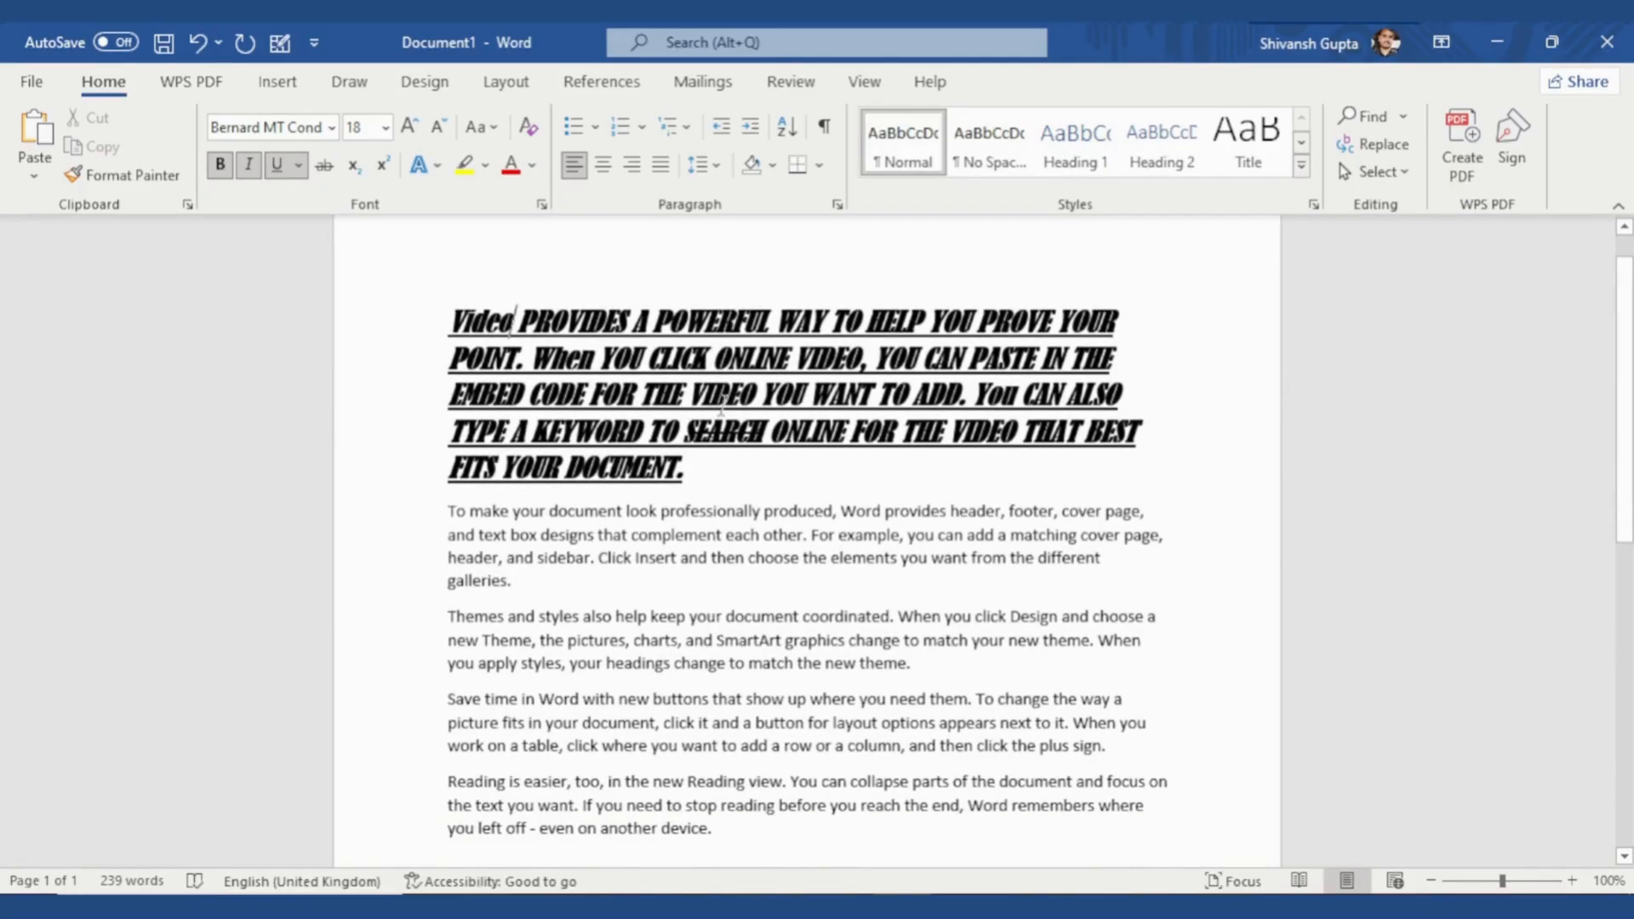
drag(753, 393, 700, 398)
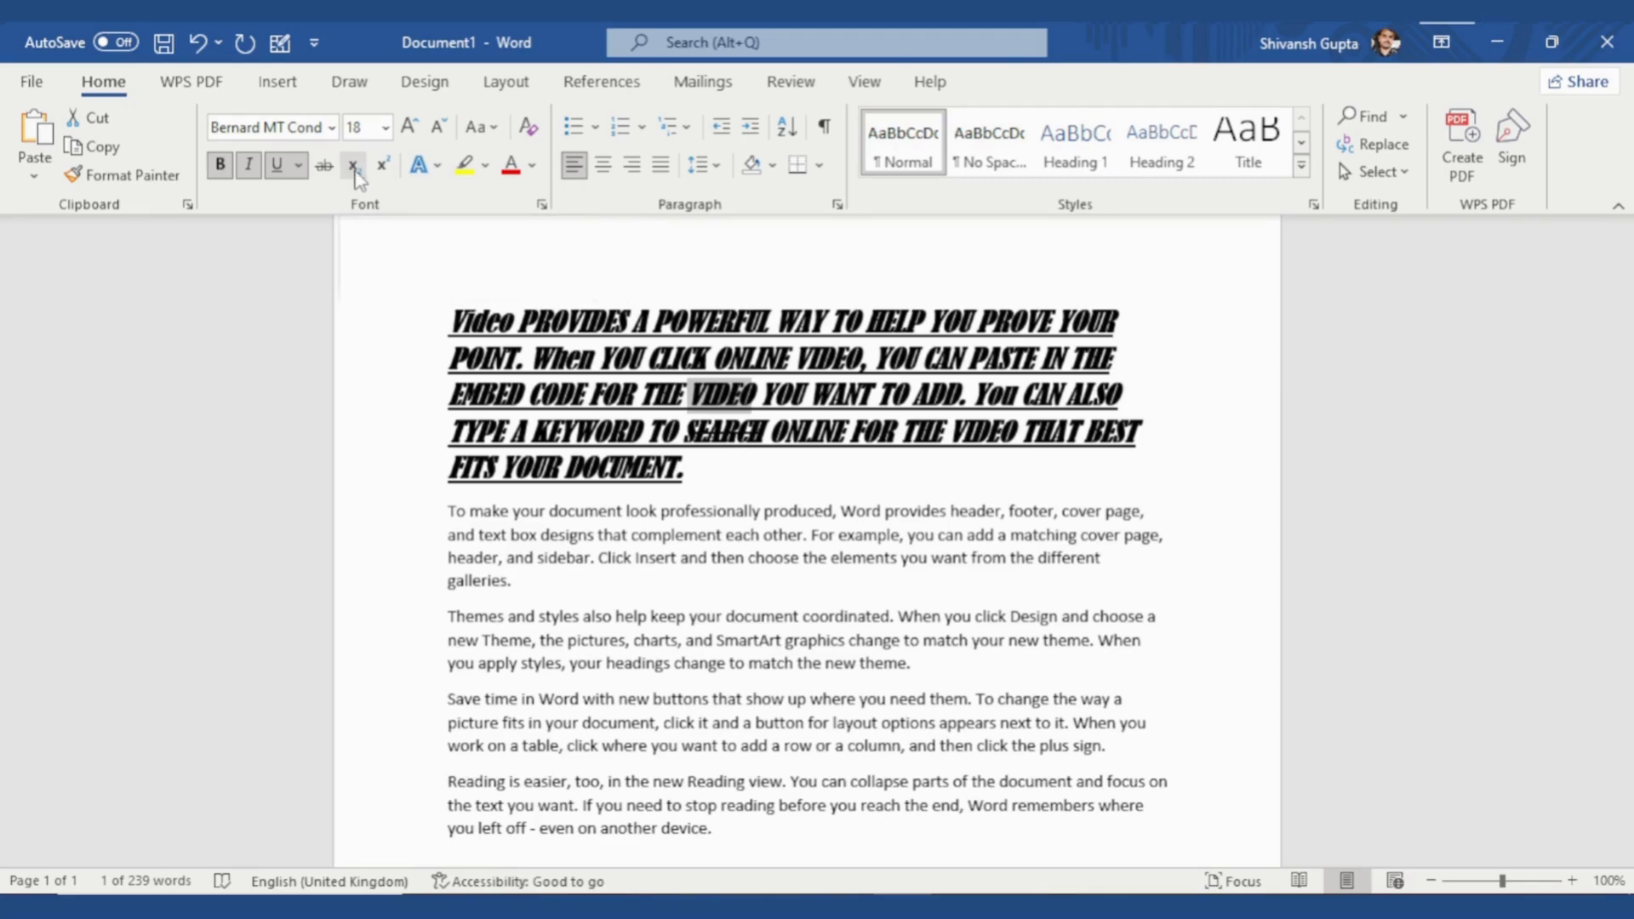
click(353, 167)
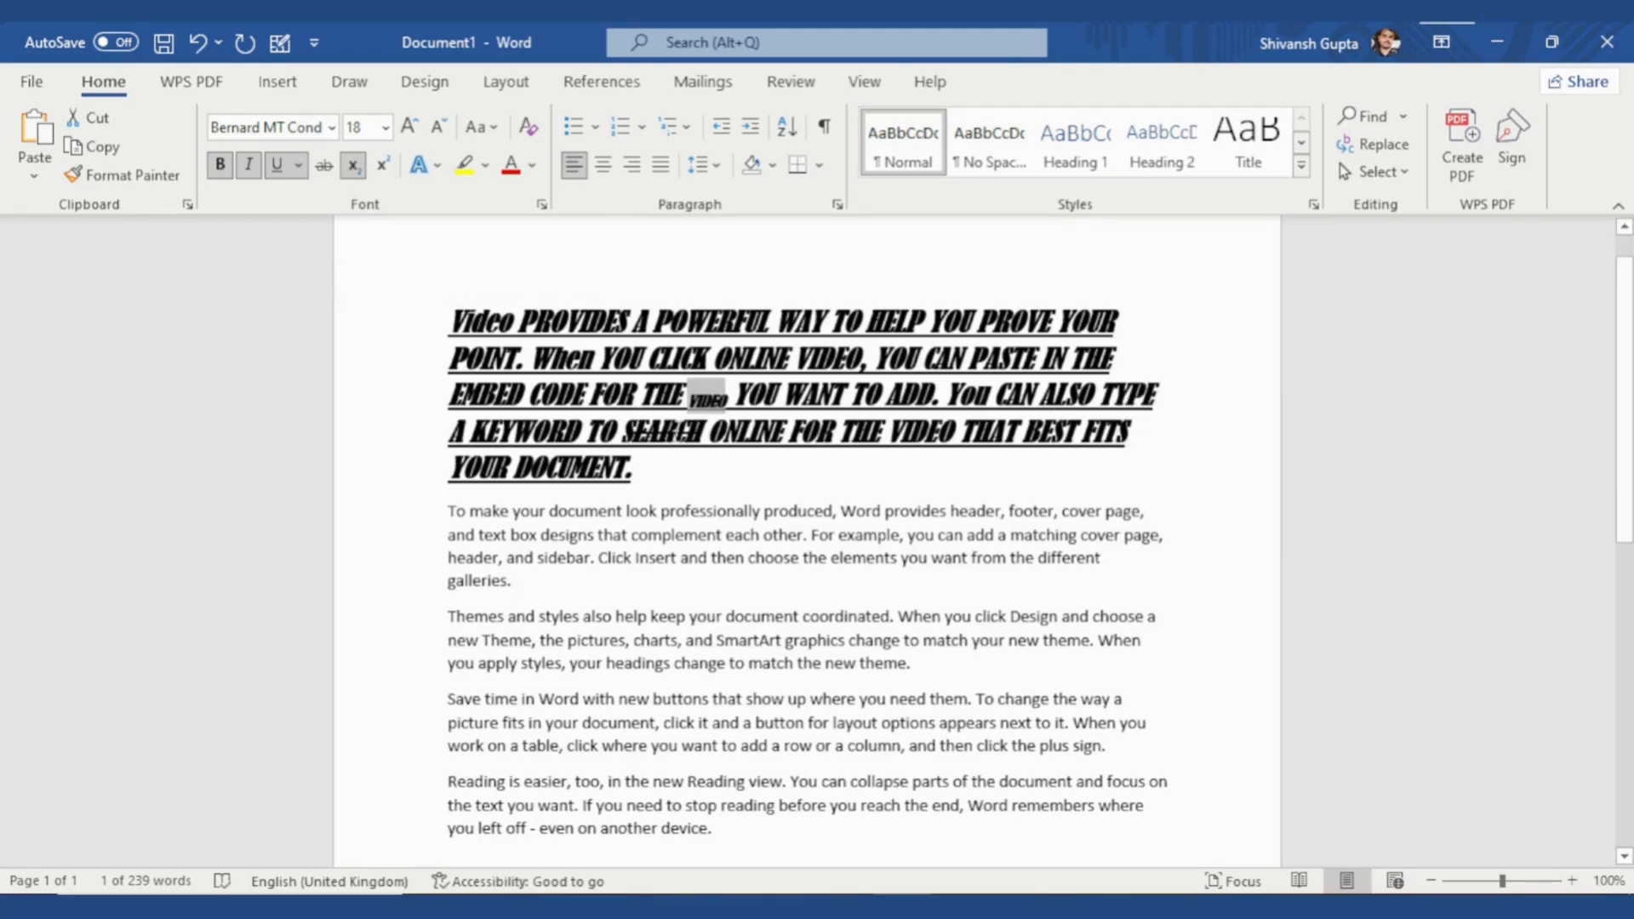
click(720, 416)
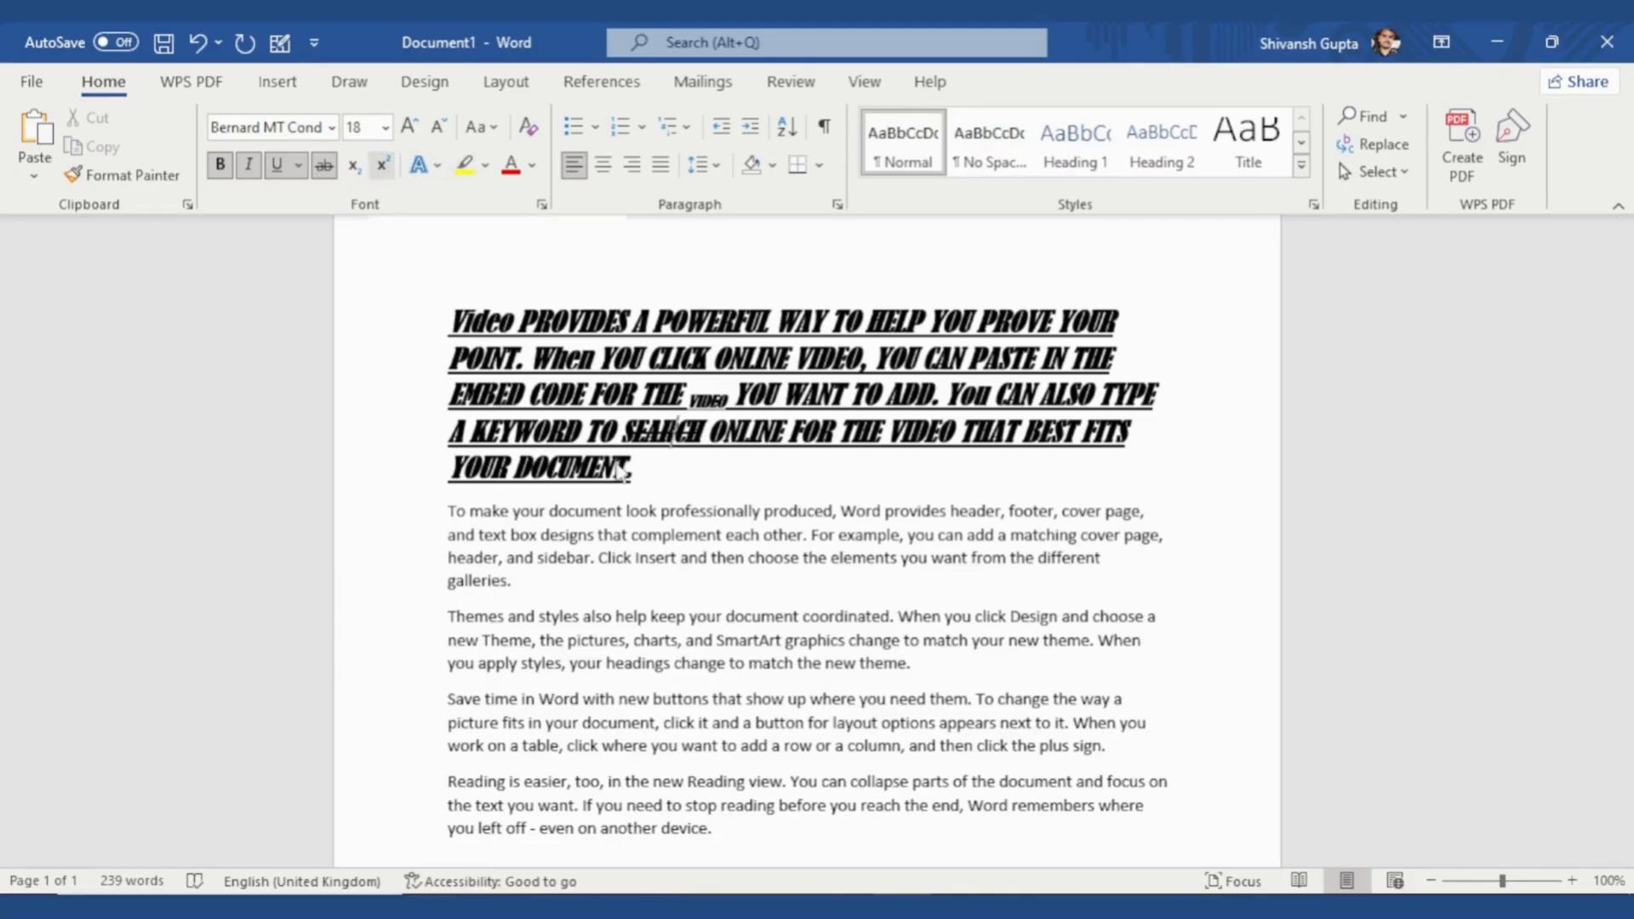
click(665, 557)
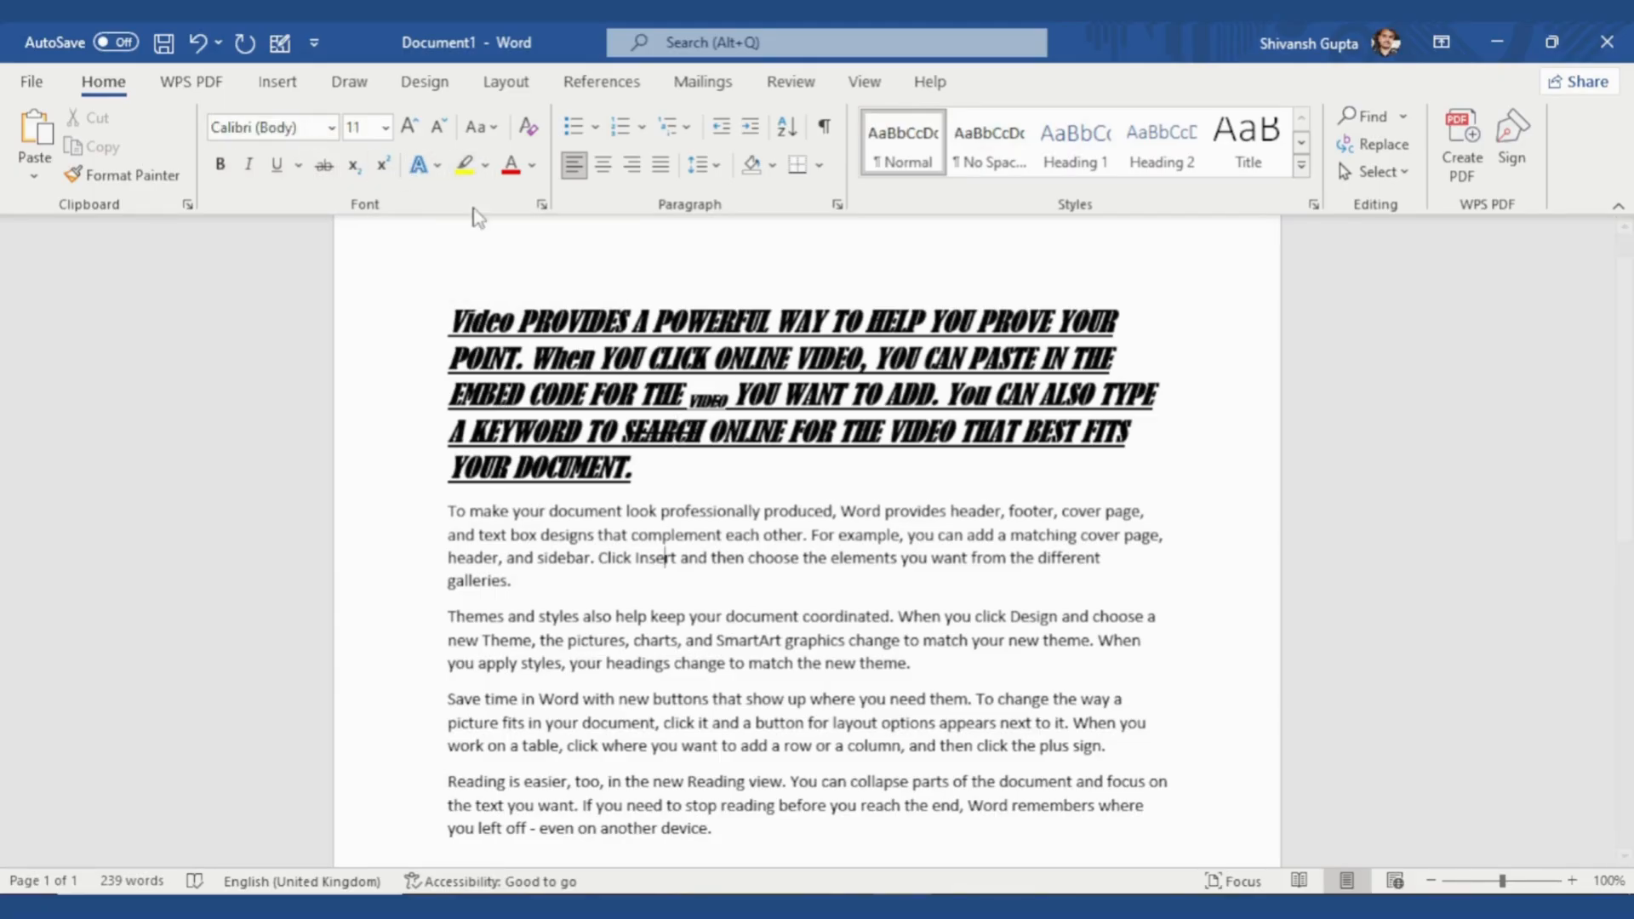
click(384, 165)
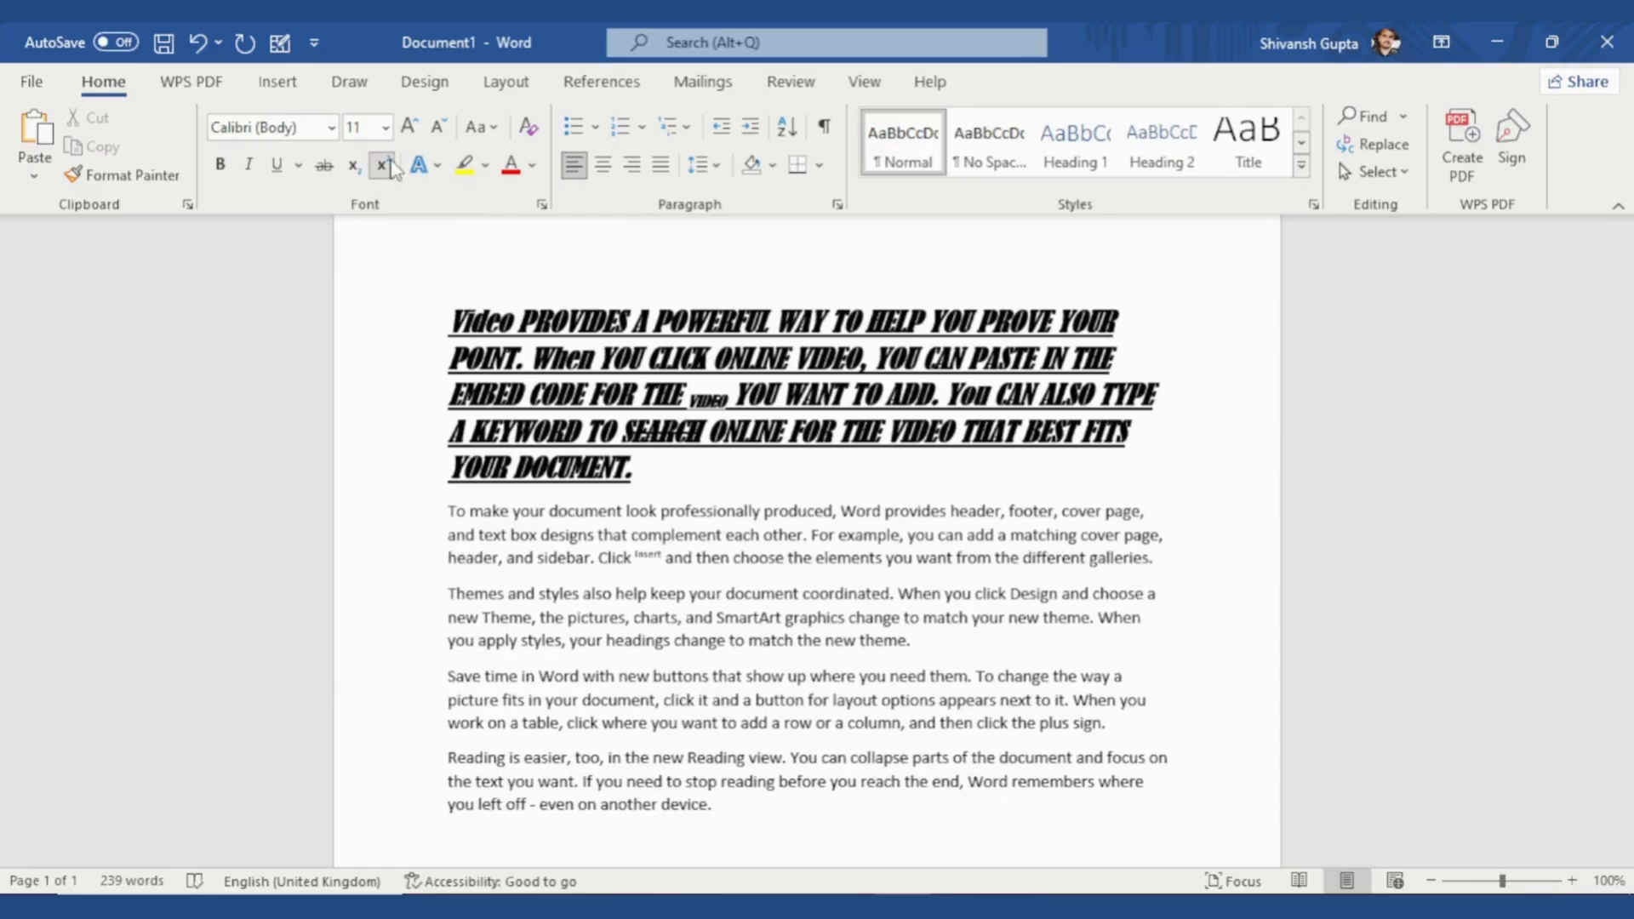
click(384, 165)
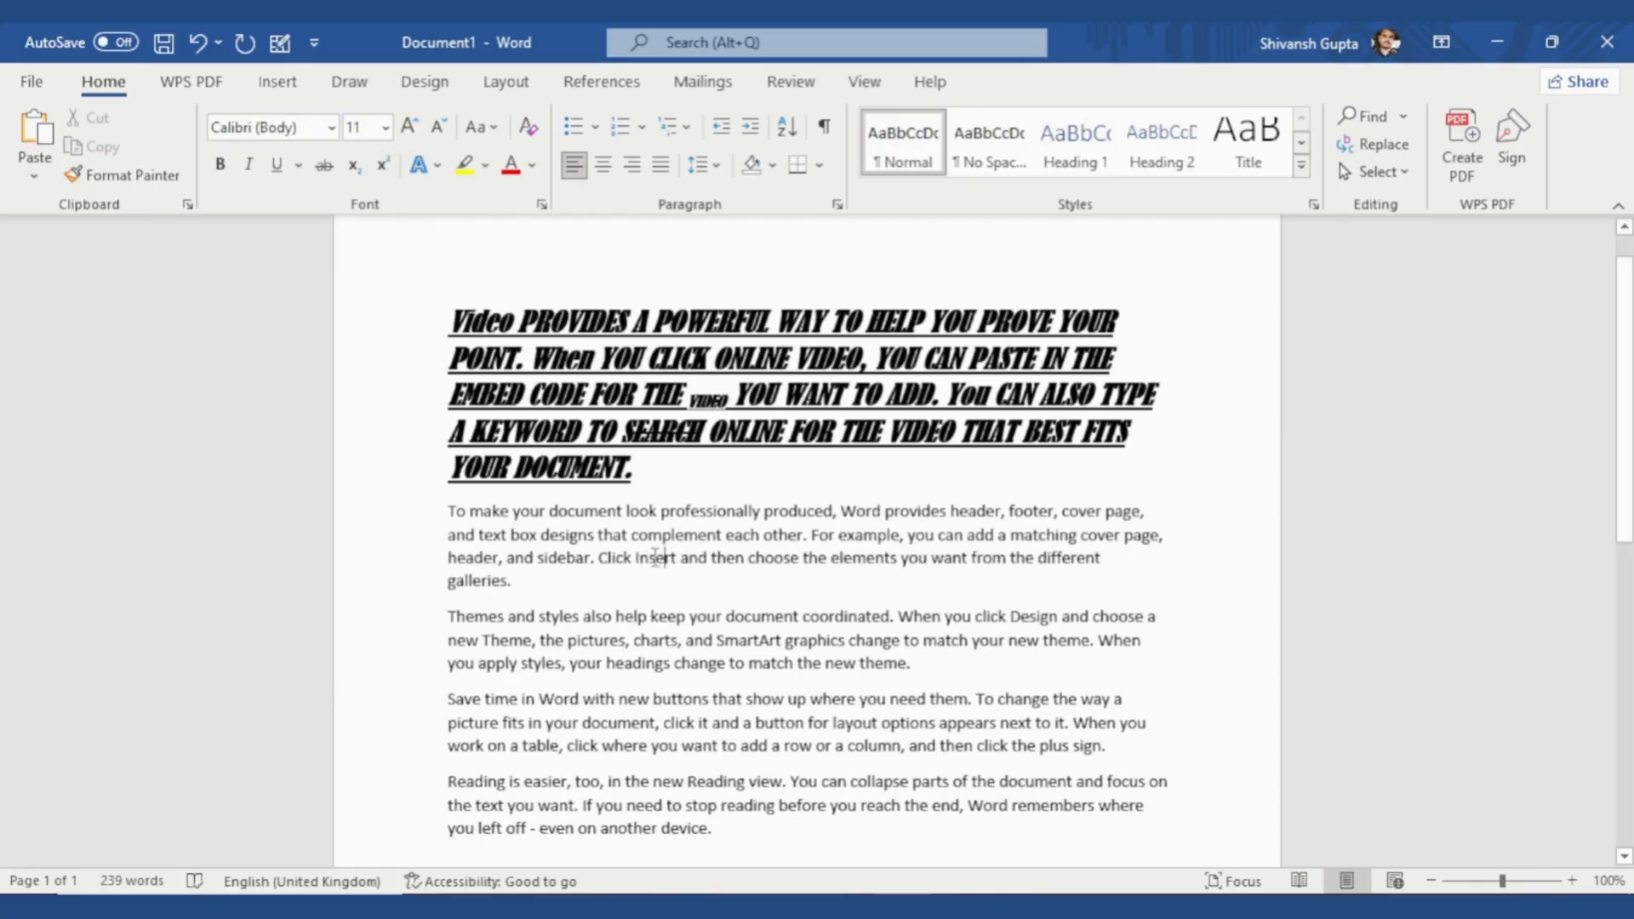
Add a new line containing 25 below the last paragraph.
scroll(655, 558, down, 3)
click(723, 627)
click(721, 678)
key(Return)
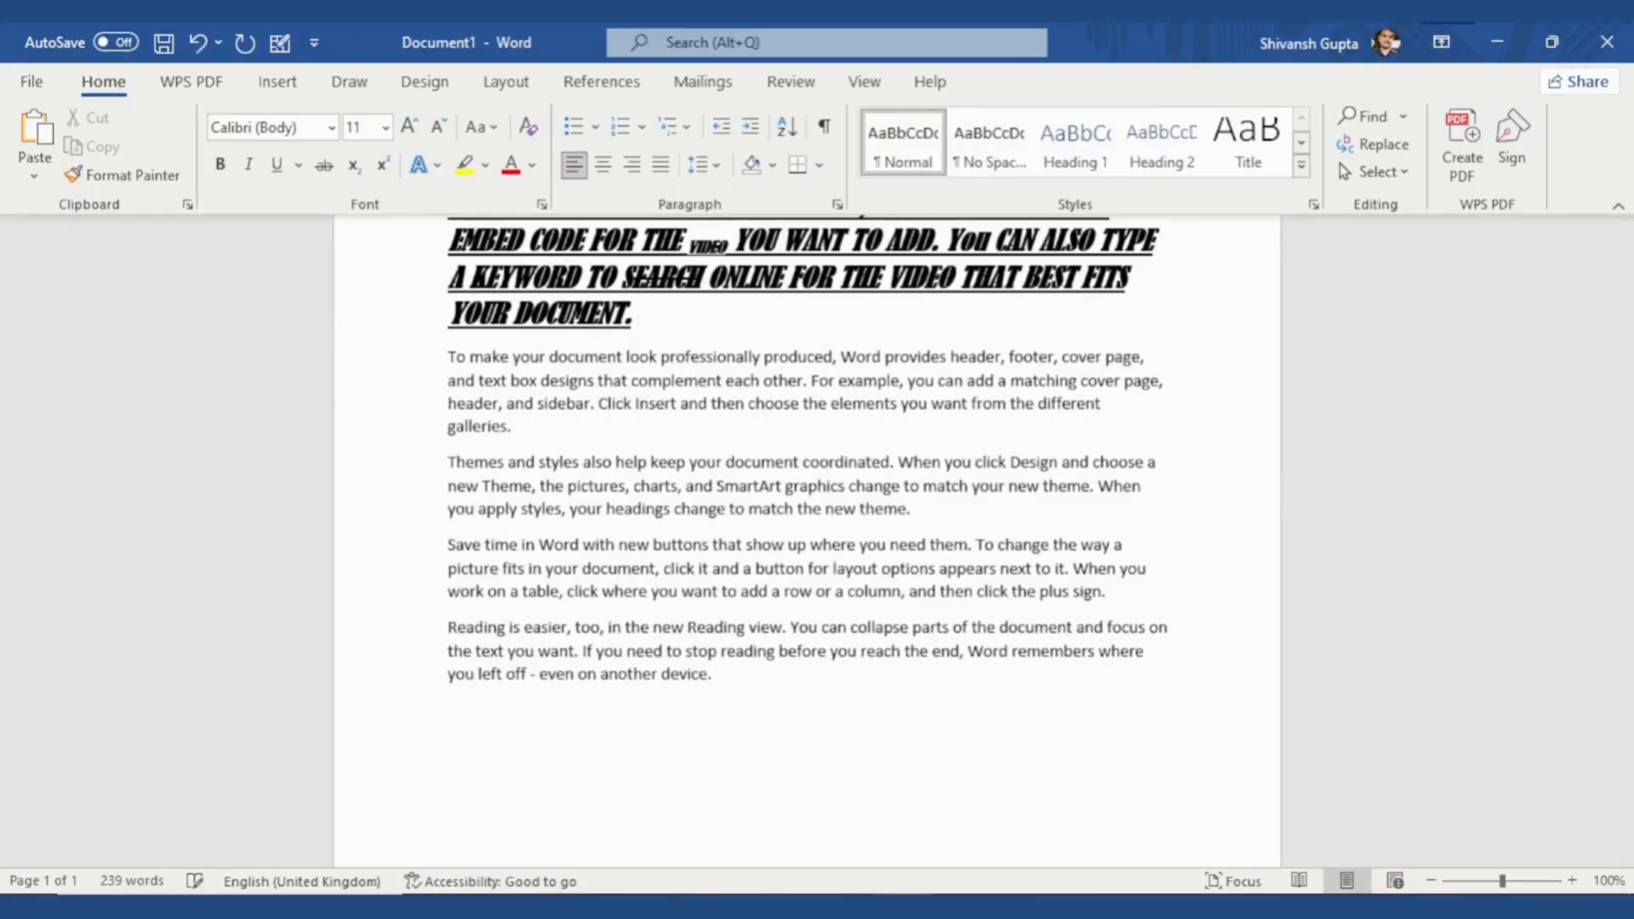
text(25)
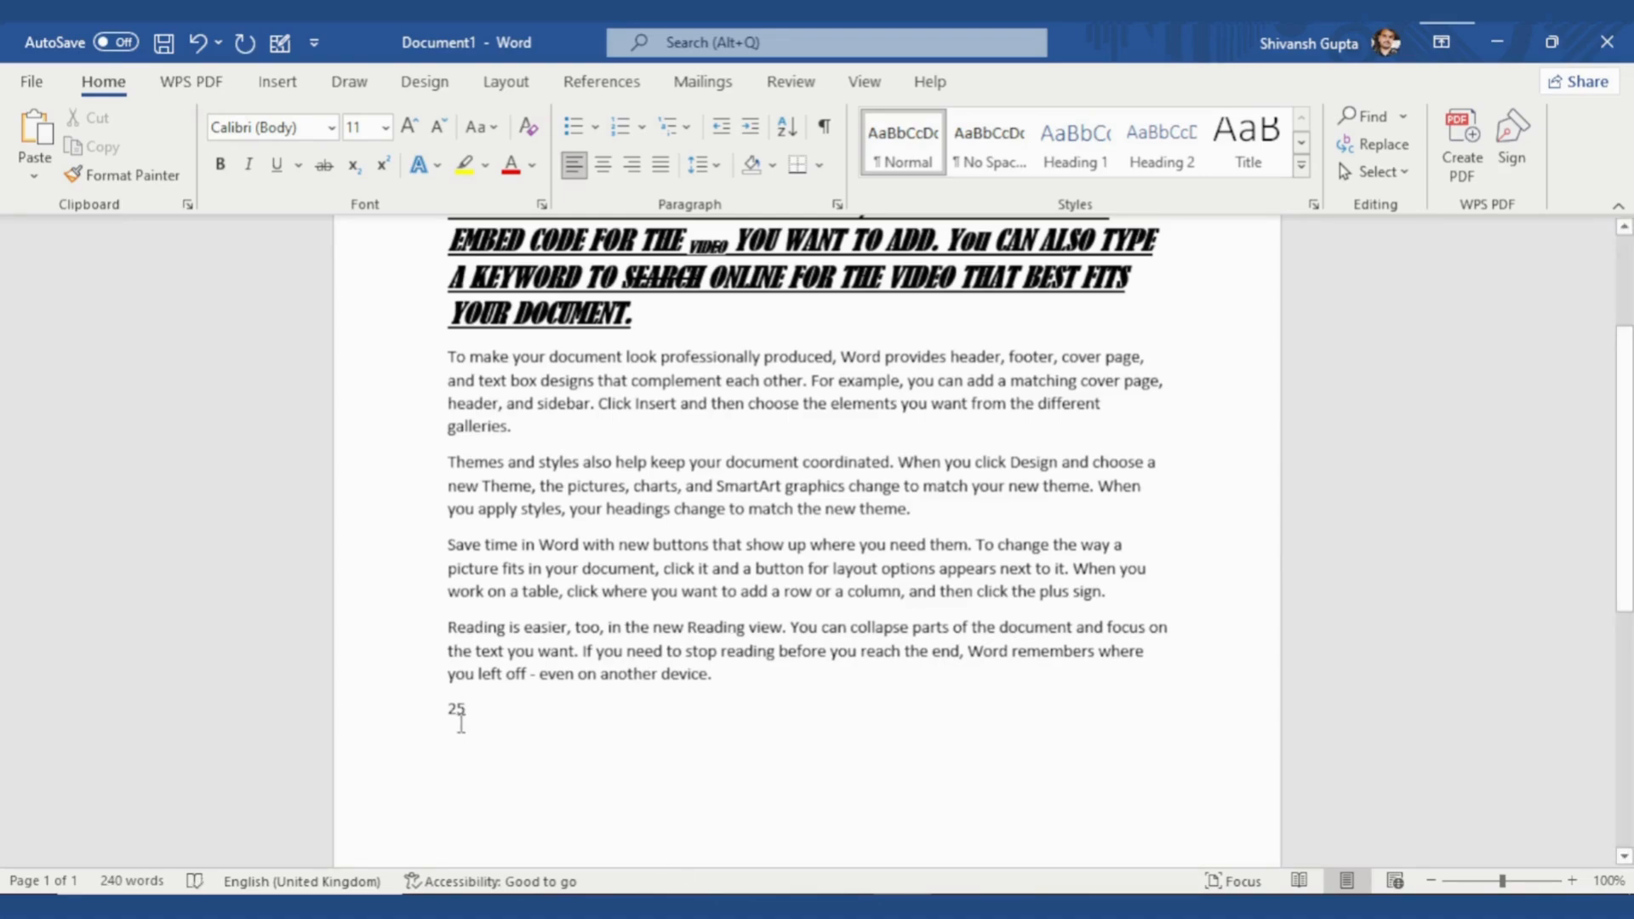
drag(457, 713, 465, 711)
click(382, 165)
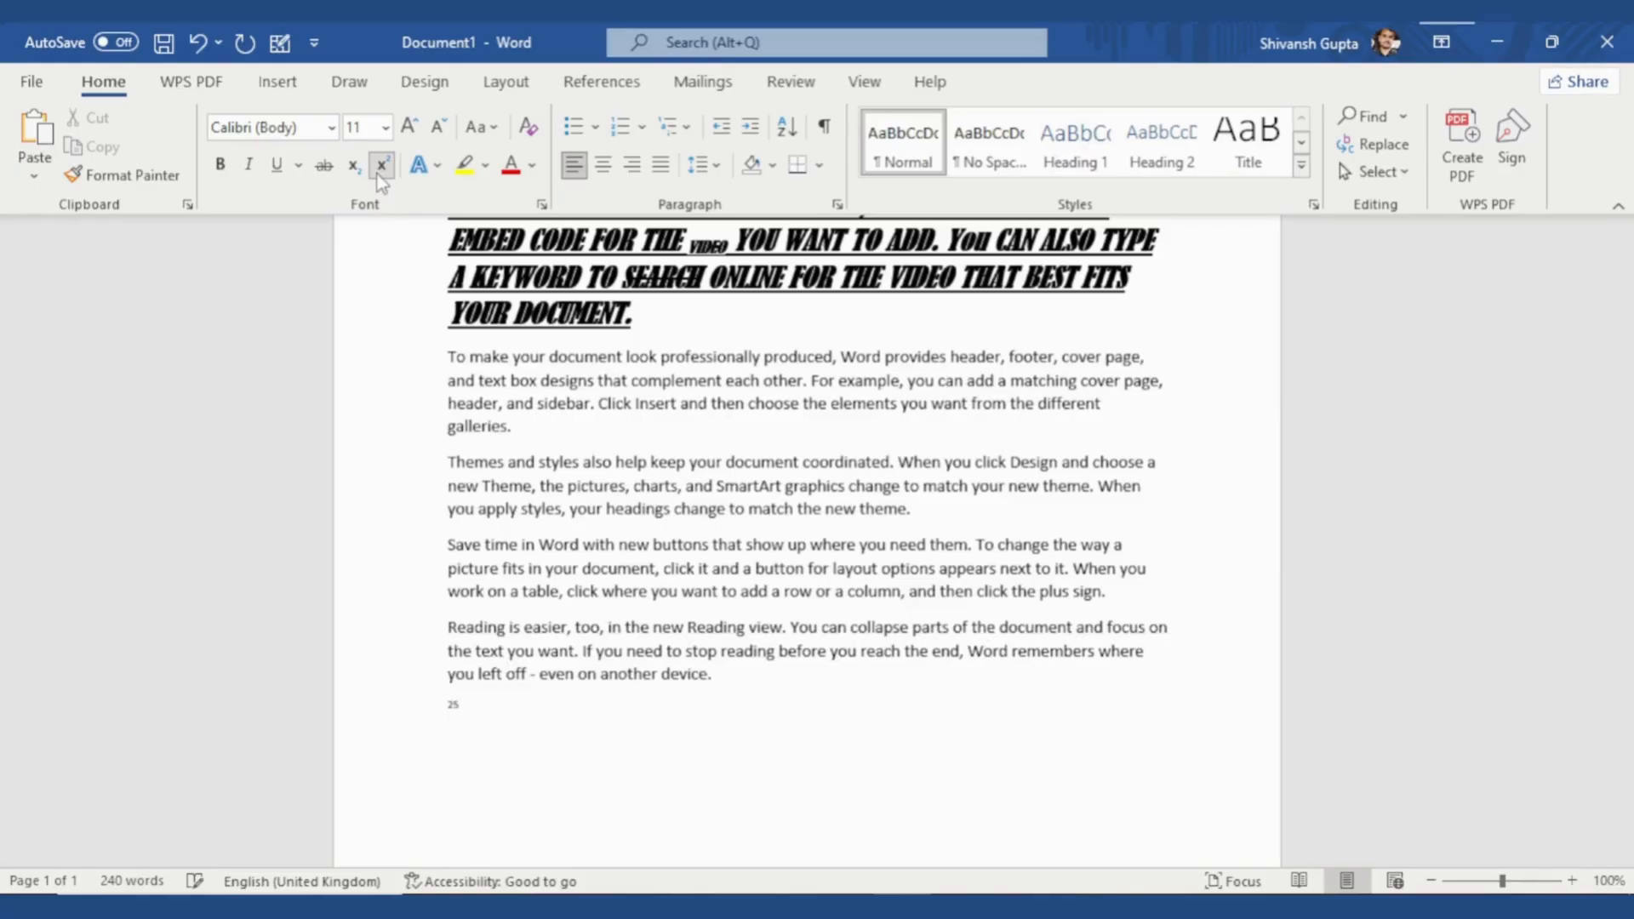
click(382, 165)
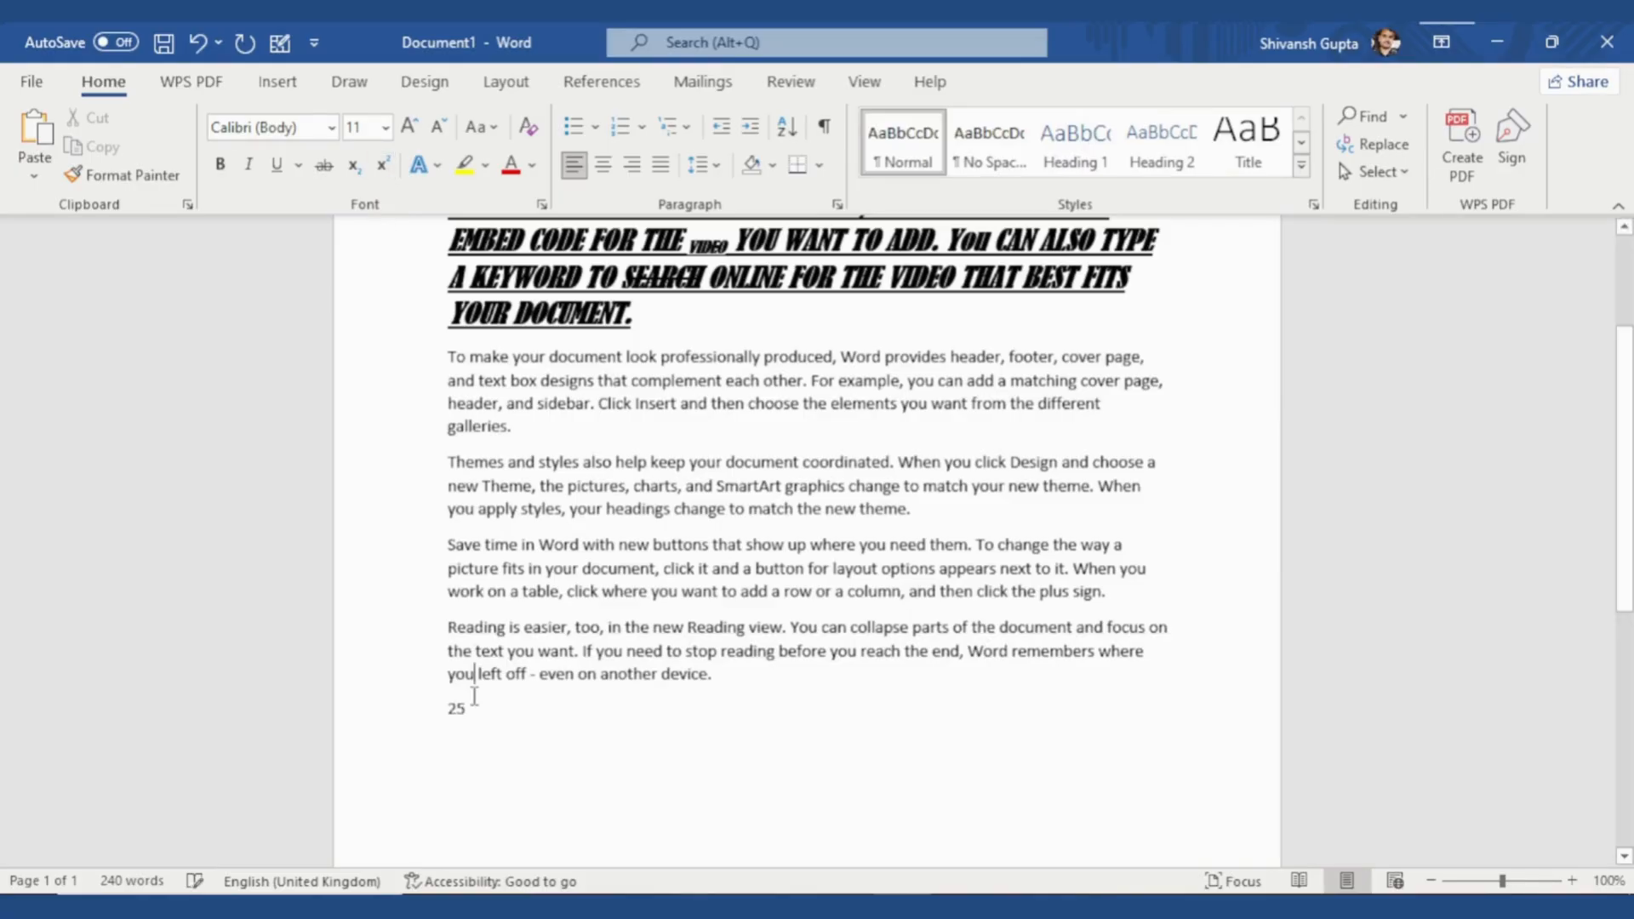
Format only the digit 5 of the number 25 below the last paragraph as superscript.
drag(467, 707, 453, 708)
click(383, 165)
Apply the orange-outlined text effect preset to the first paragraph, leaving out its final period.
scroll(588, 464, up, 2)
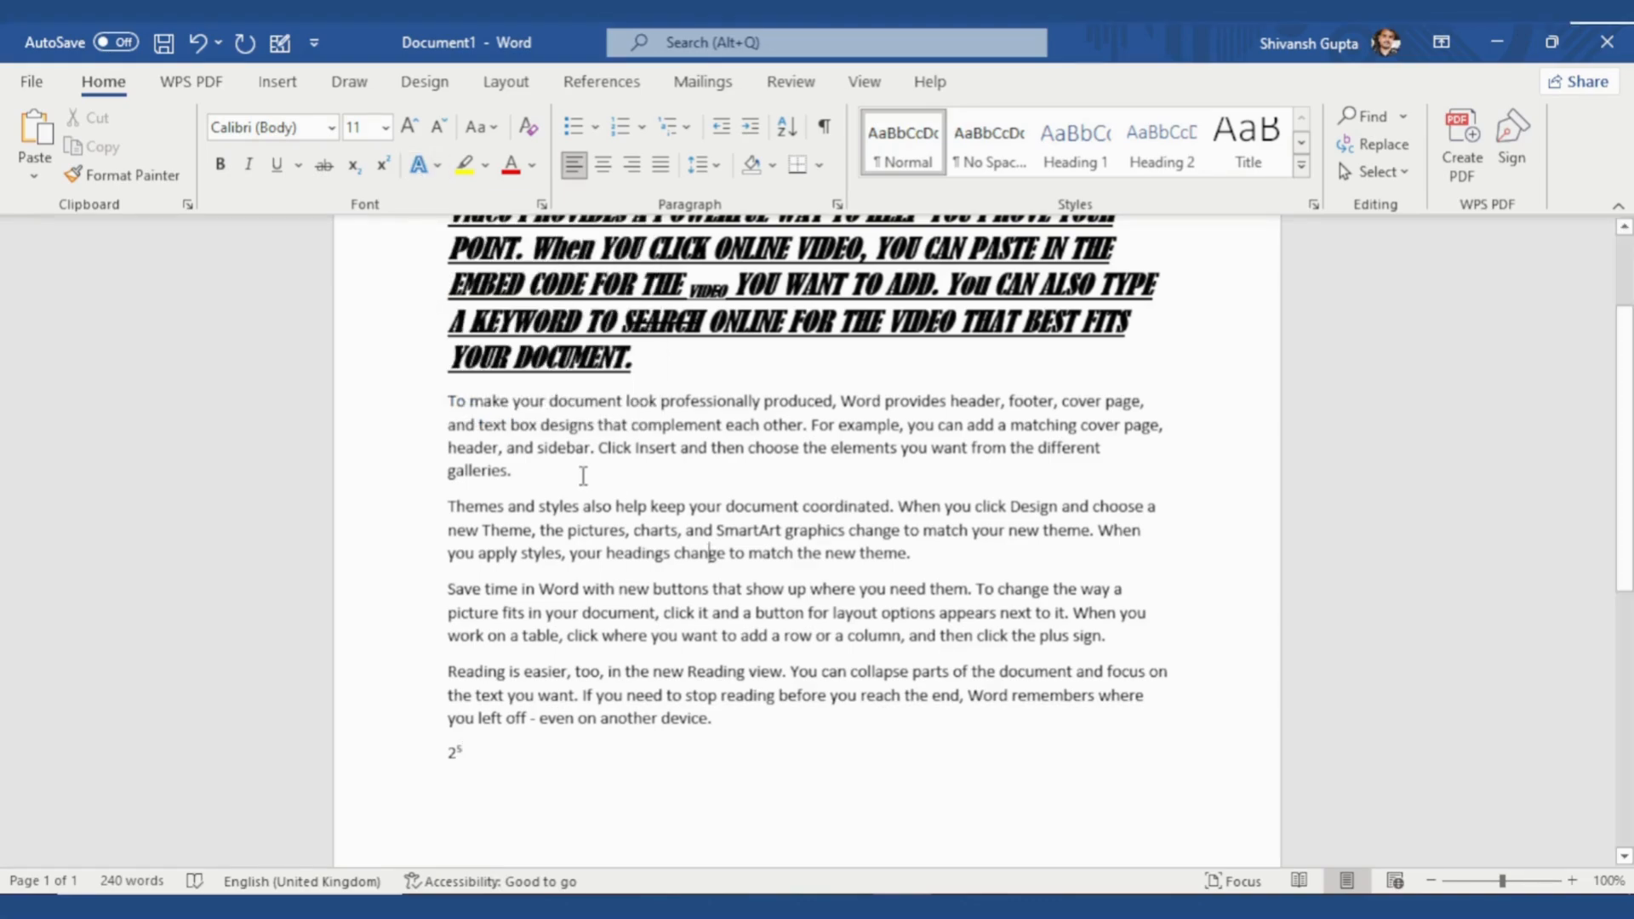
scroll(584, 475, up, 2)
drag(587, 410, 425, 290)
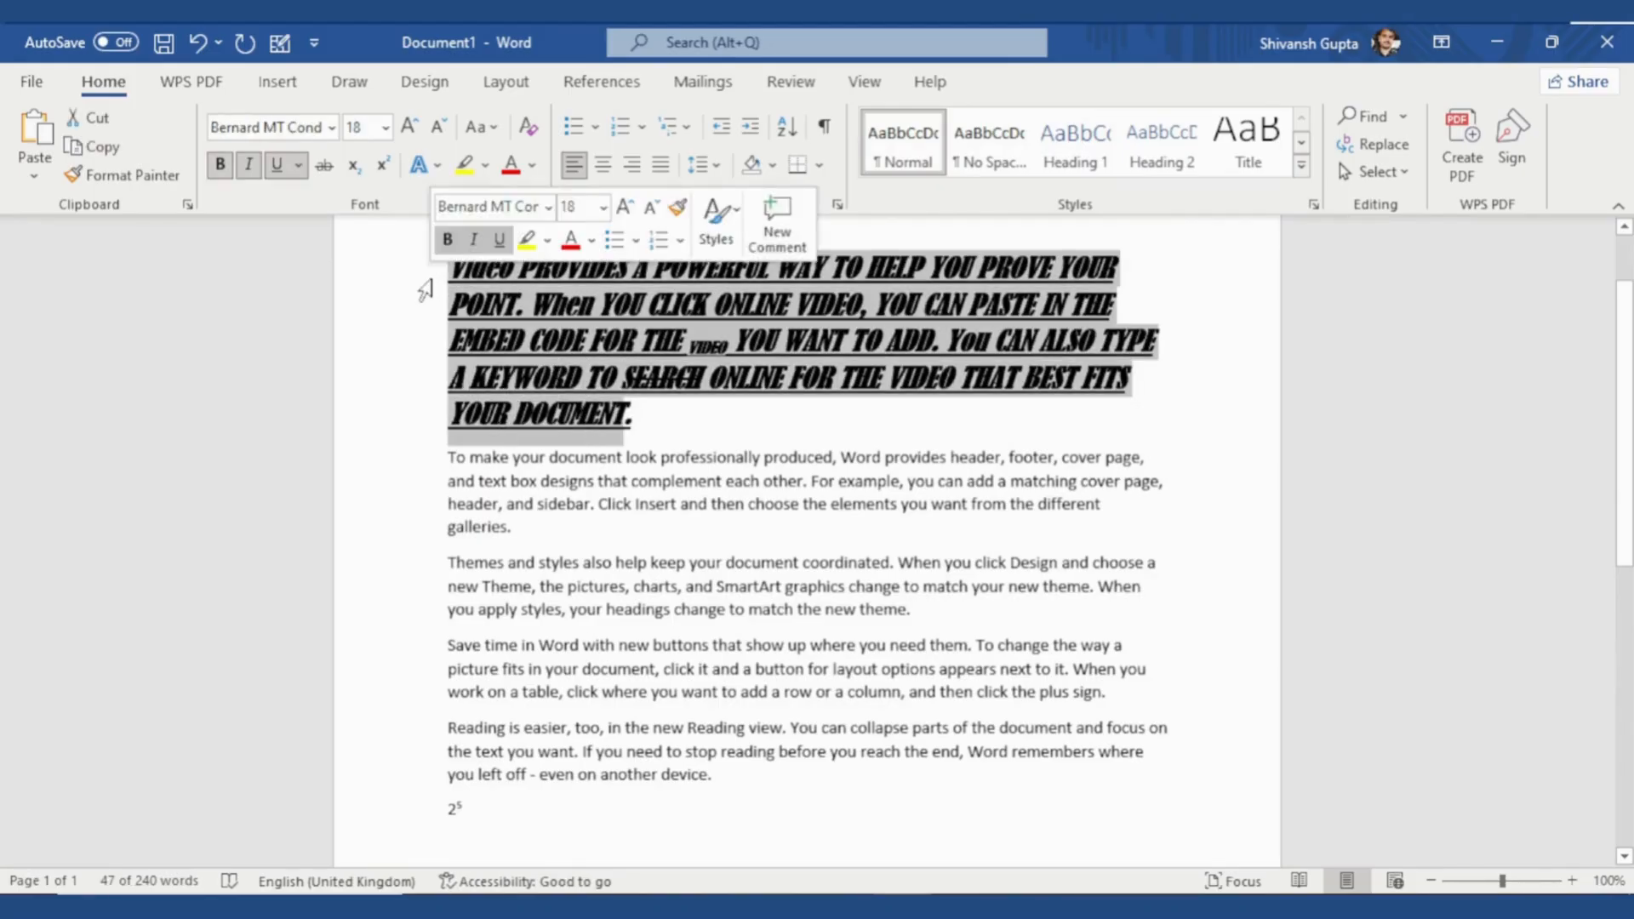
click(436, 169)
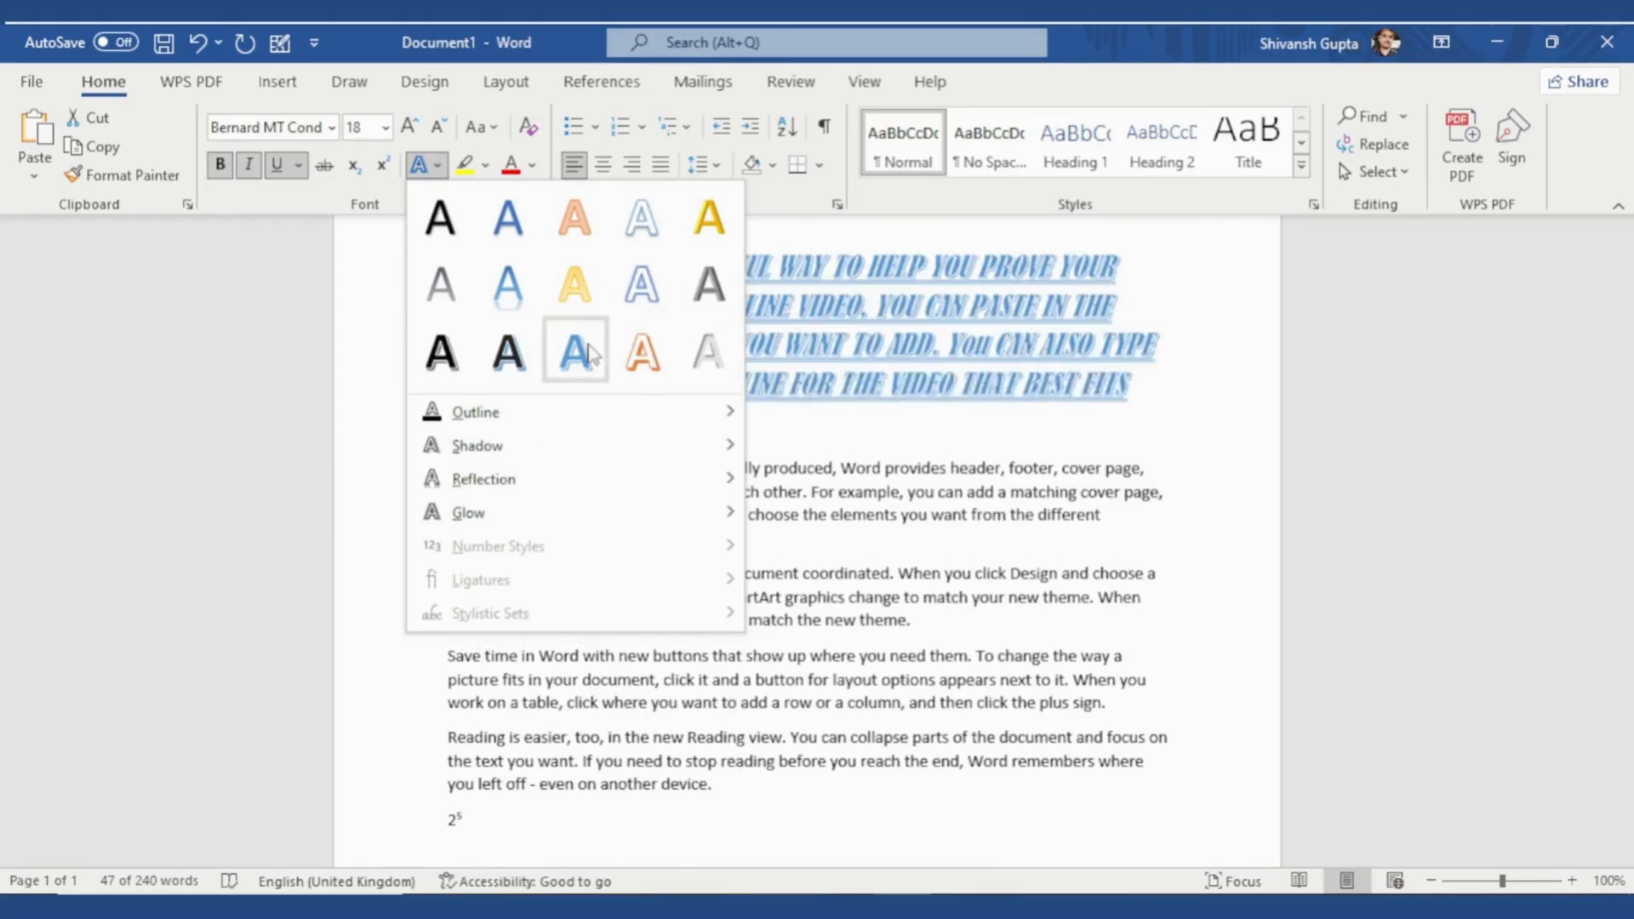
click(651, 360)
click(730, 373)
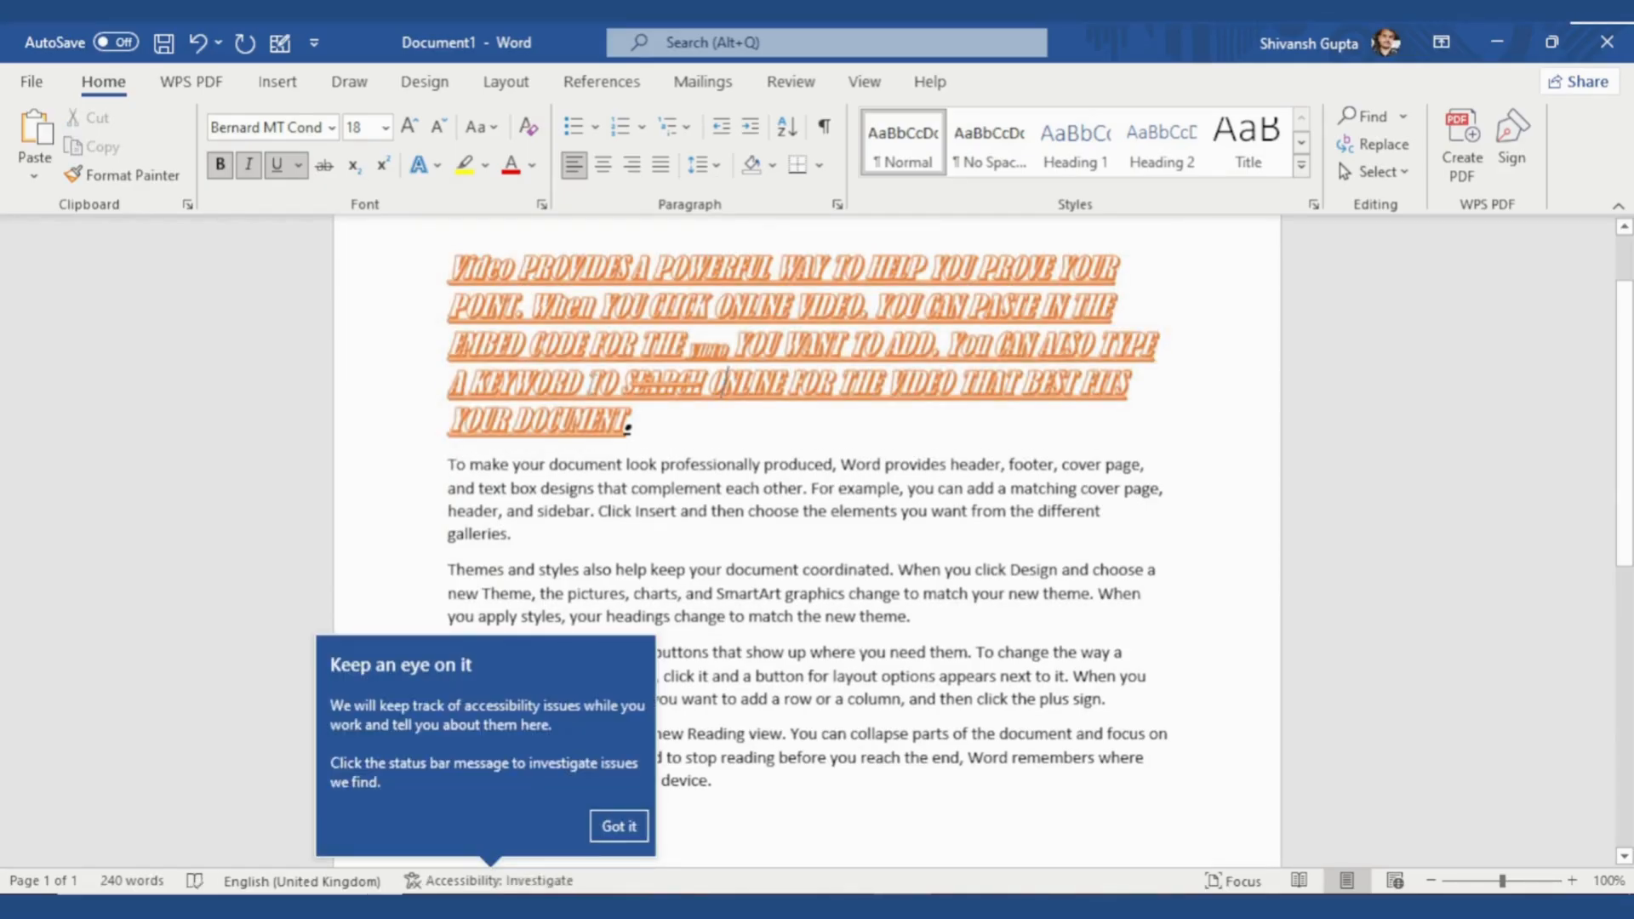
click(625, 424)
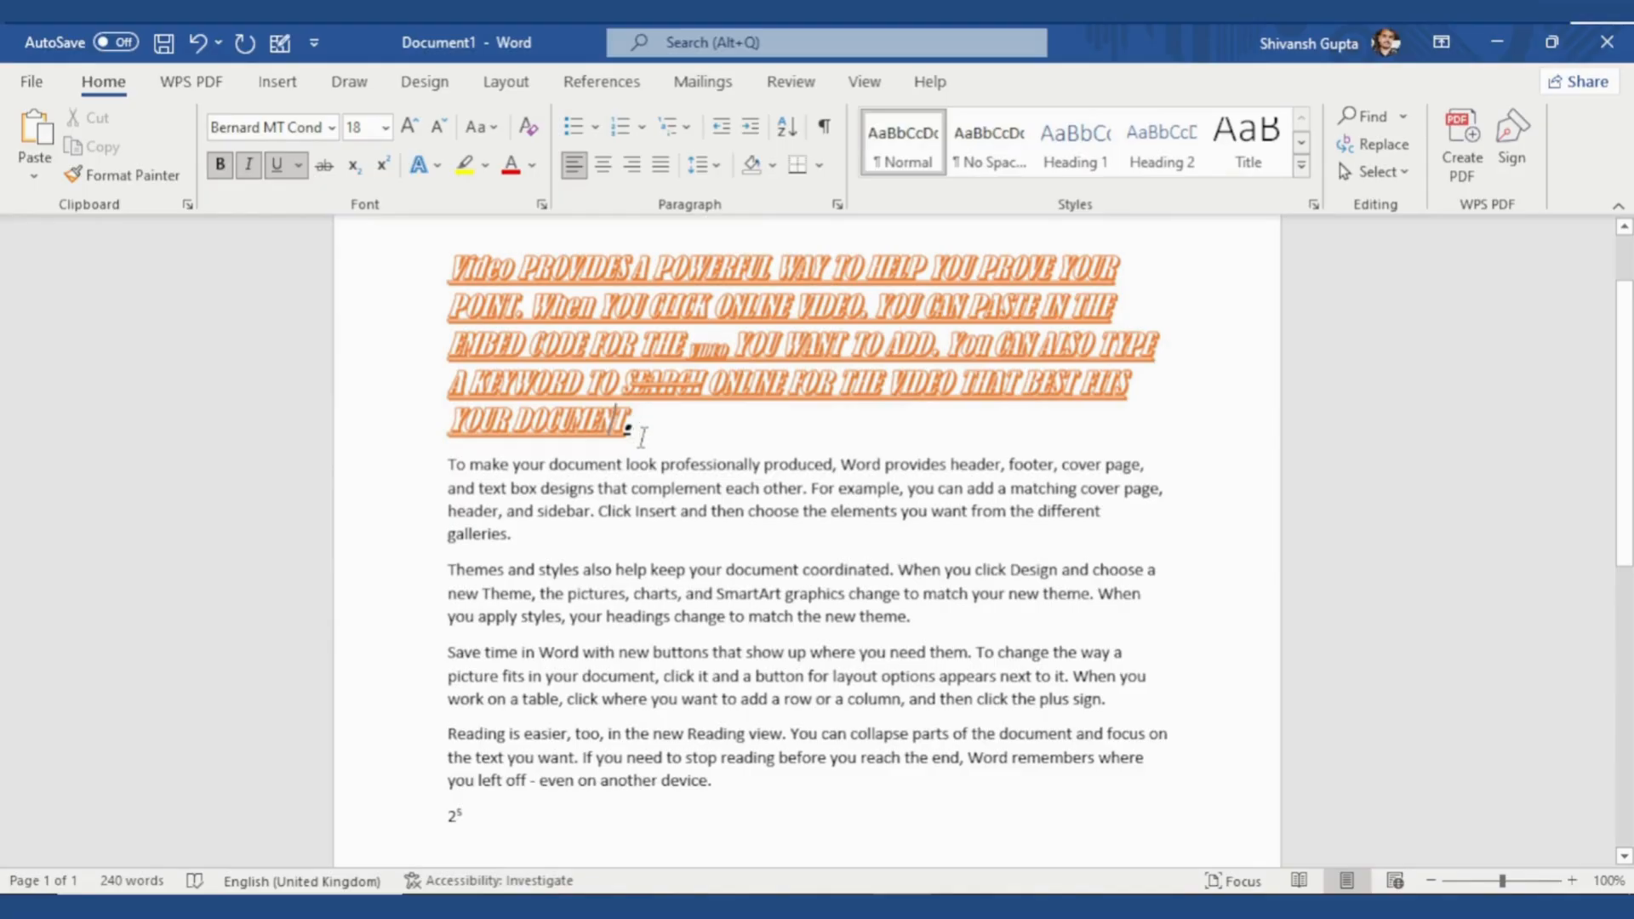
double_click(609, 417)
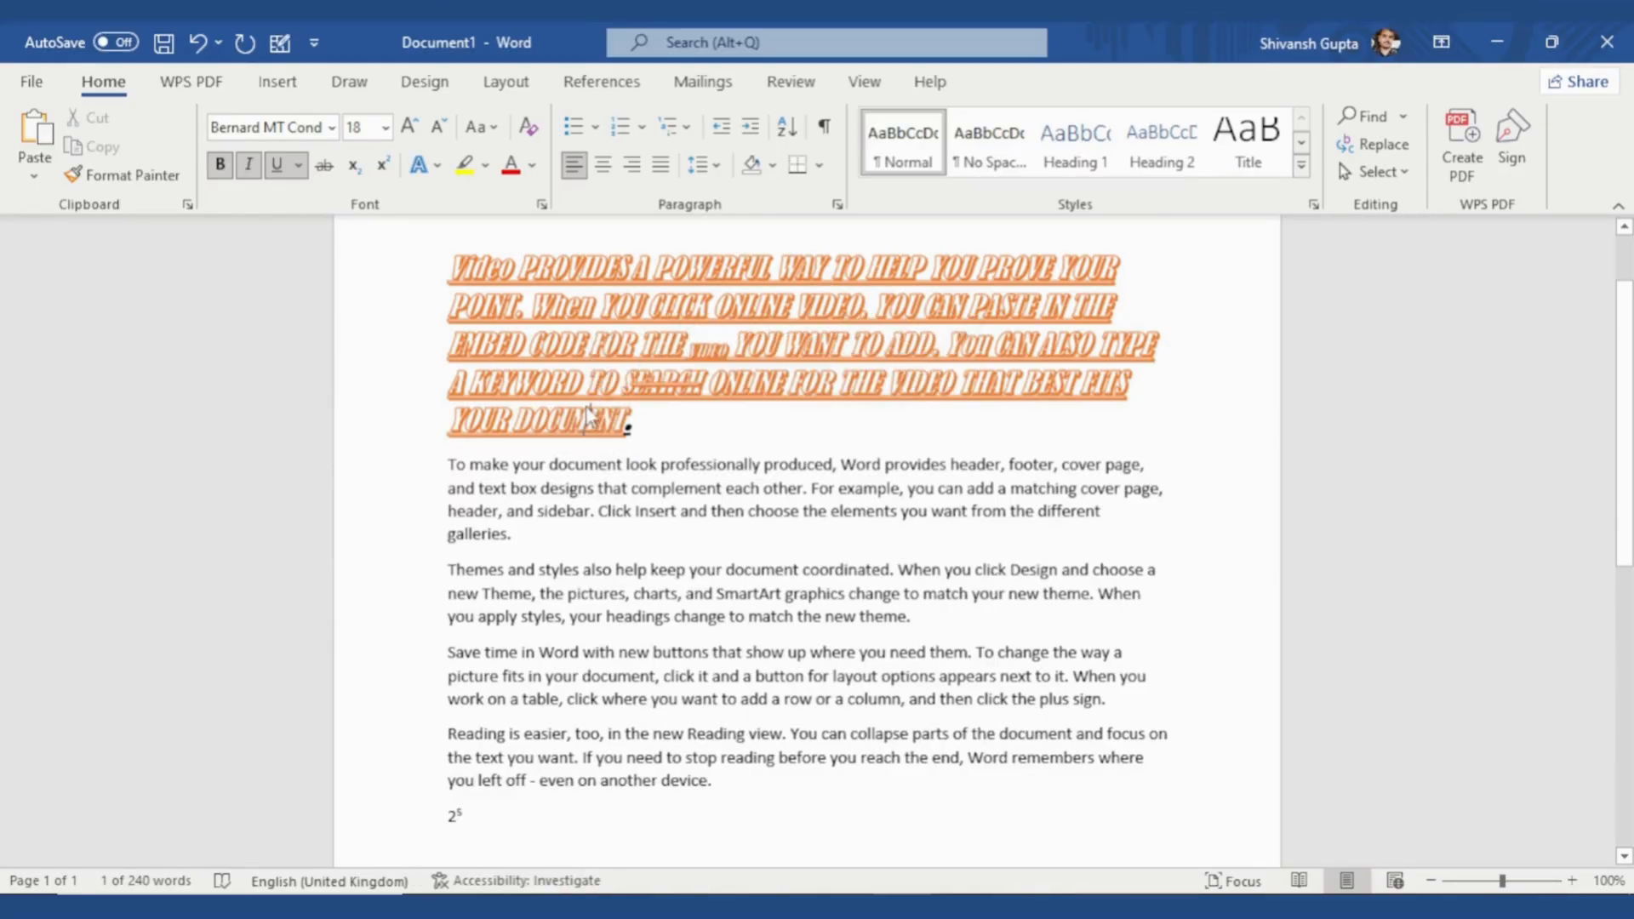
click(590, 417)
click(423, 165)
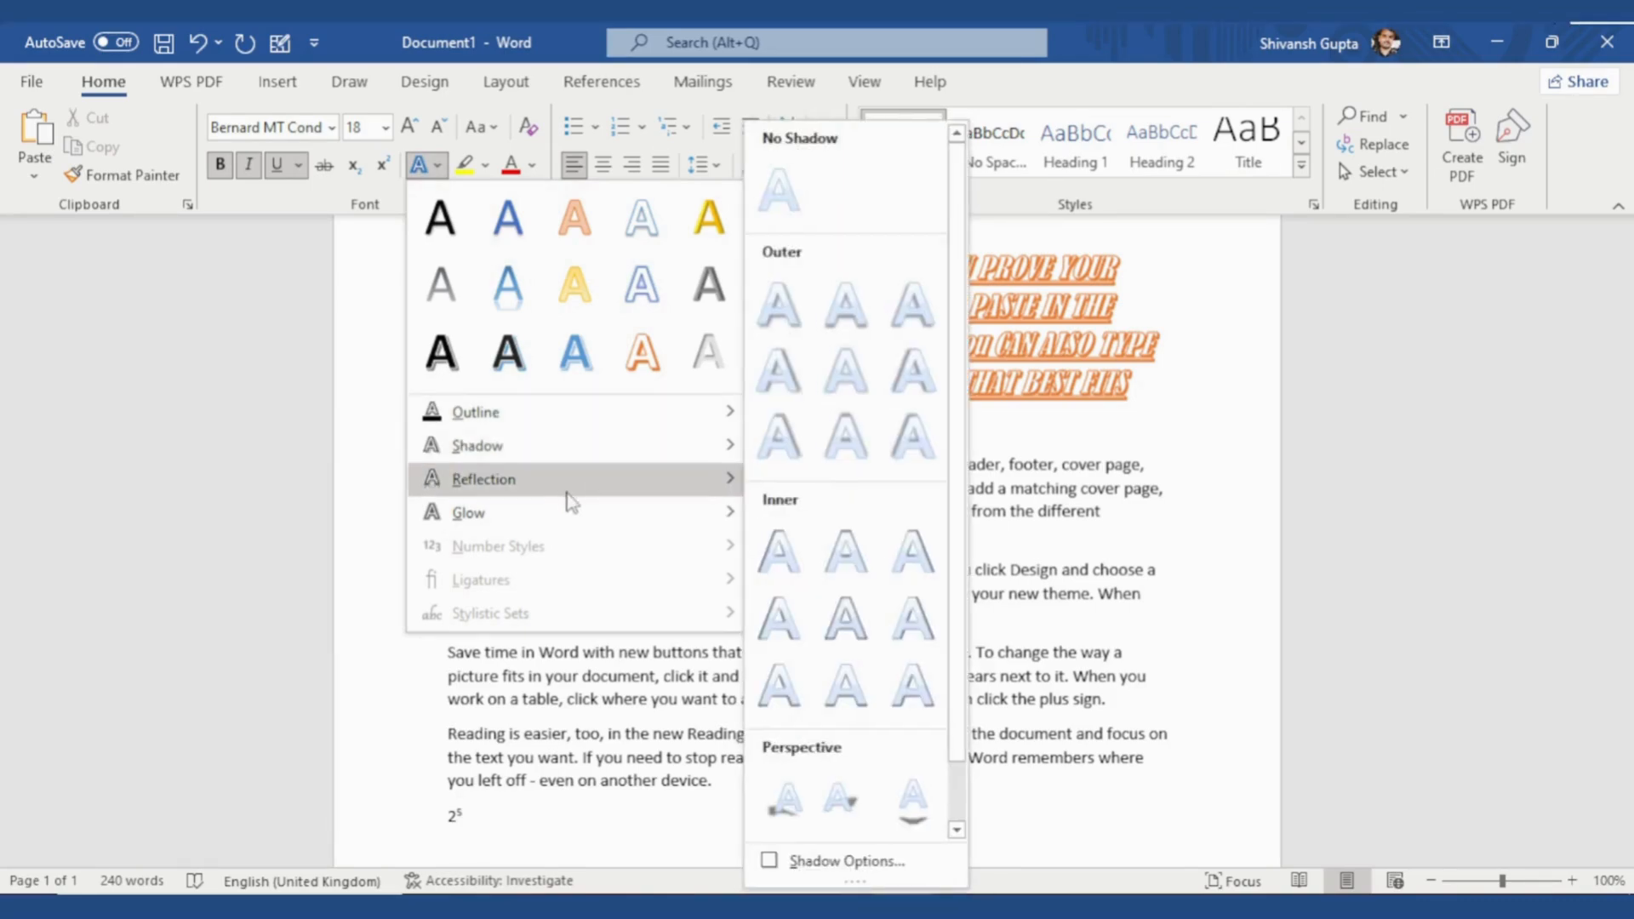
mouse_move(579, 530)
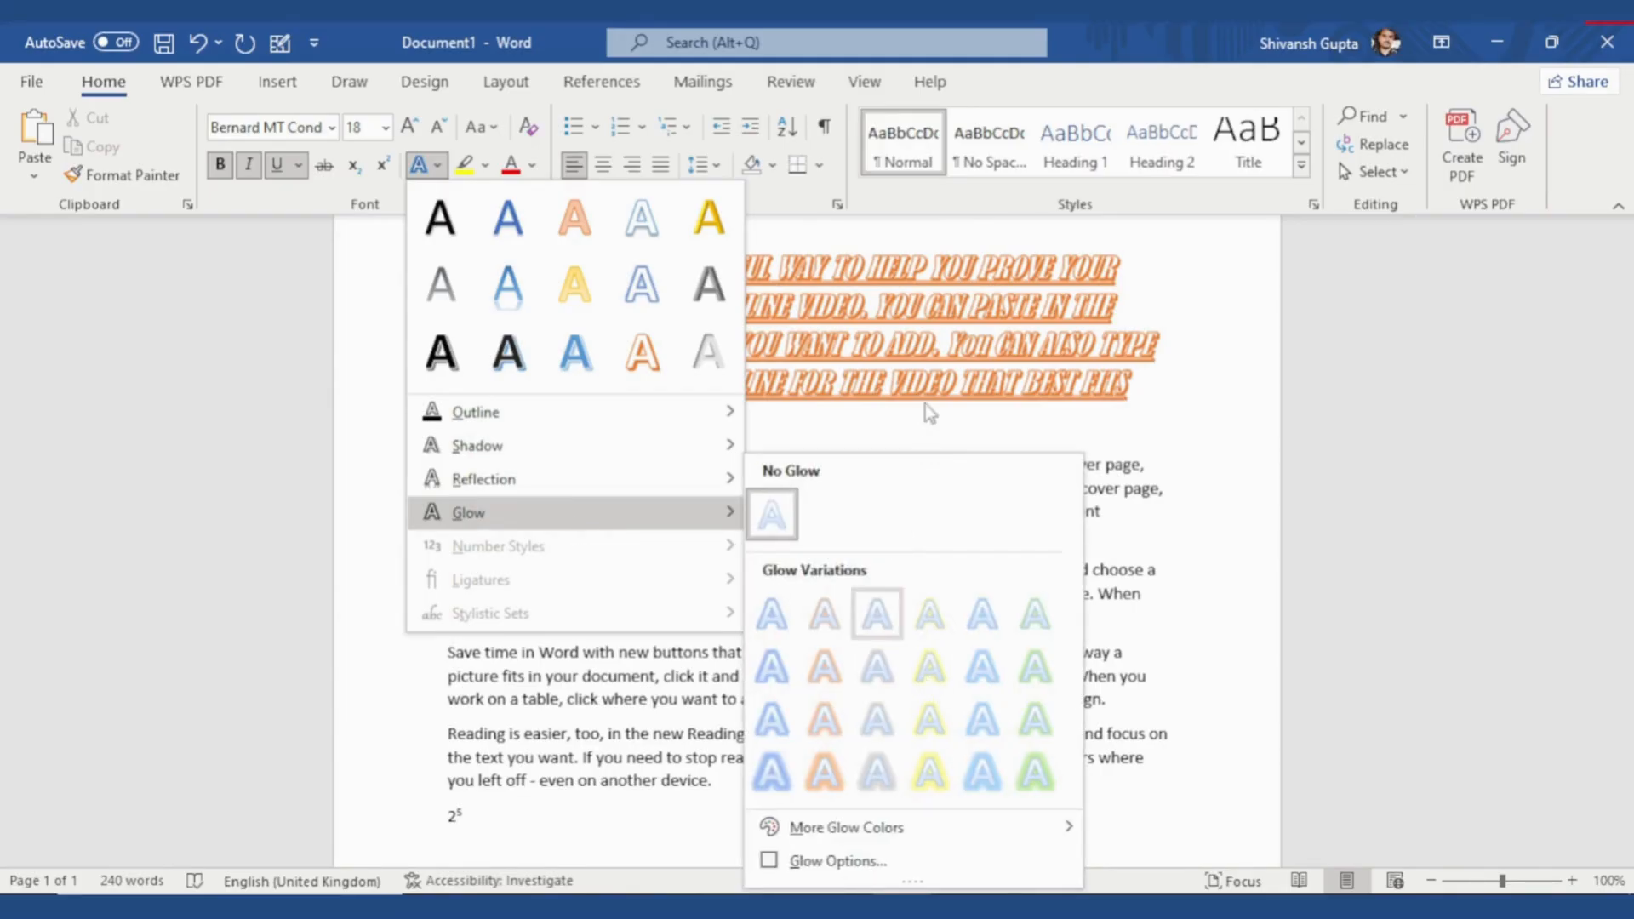
click(919, 376)
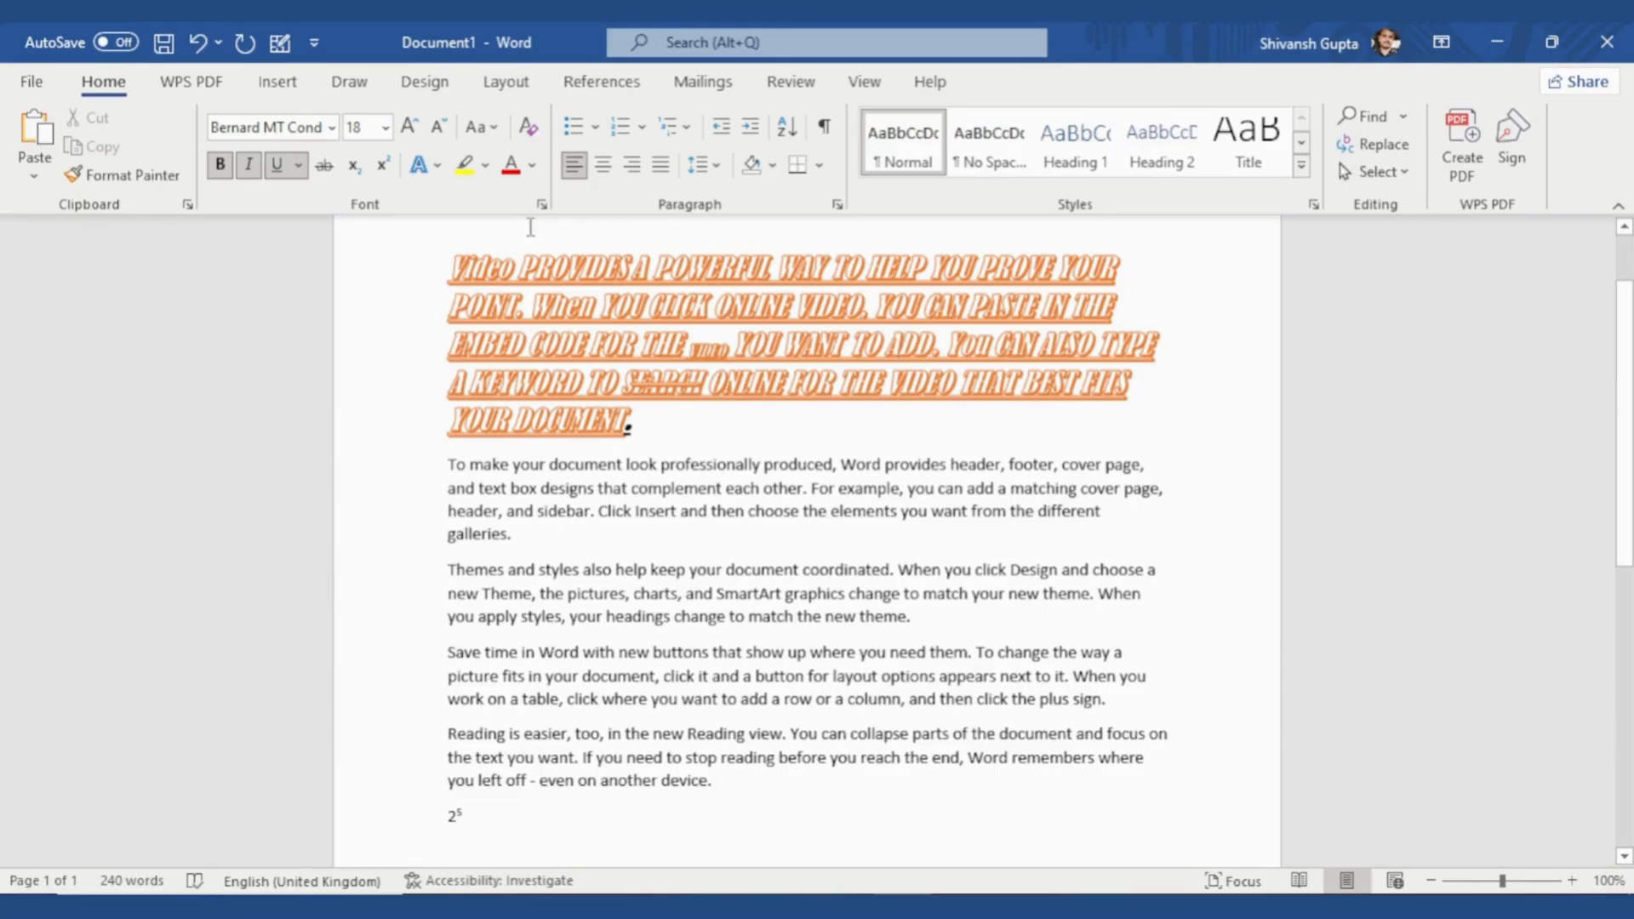
drag(634, 420, 460, 292)
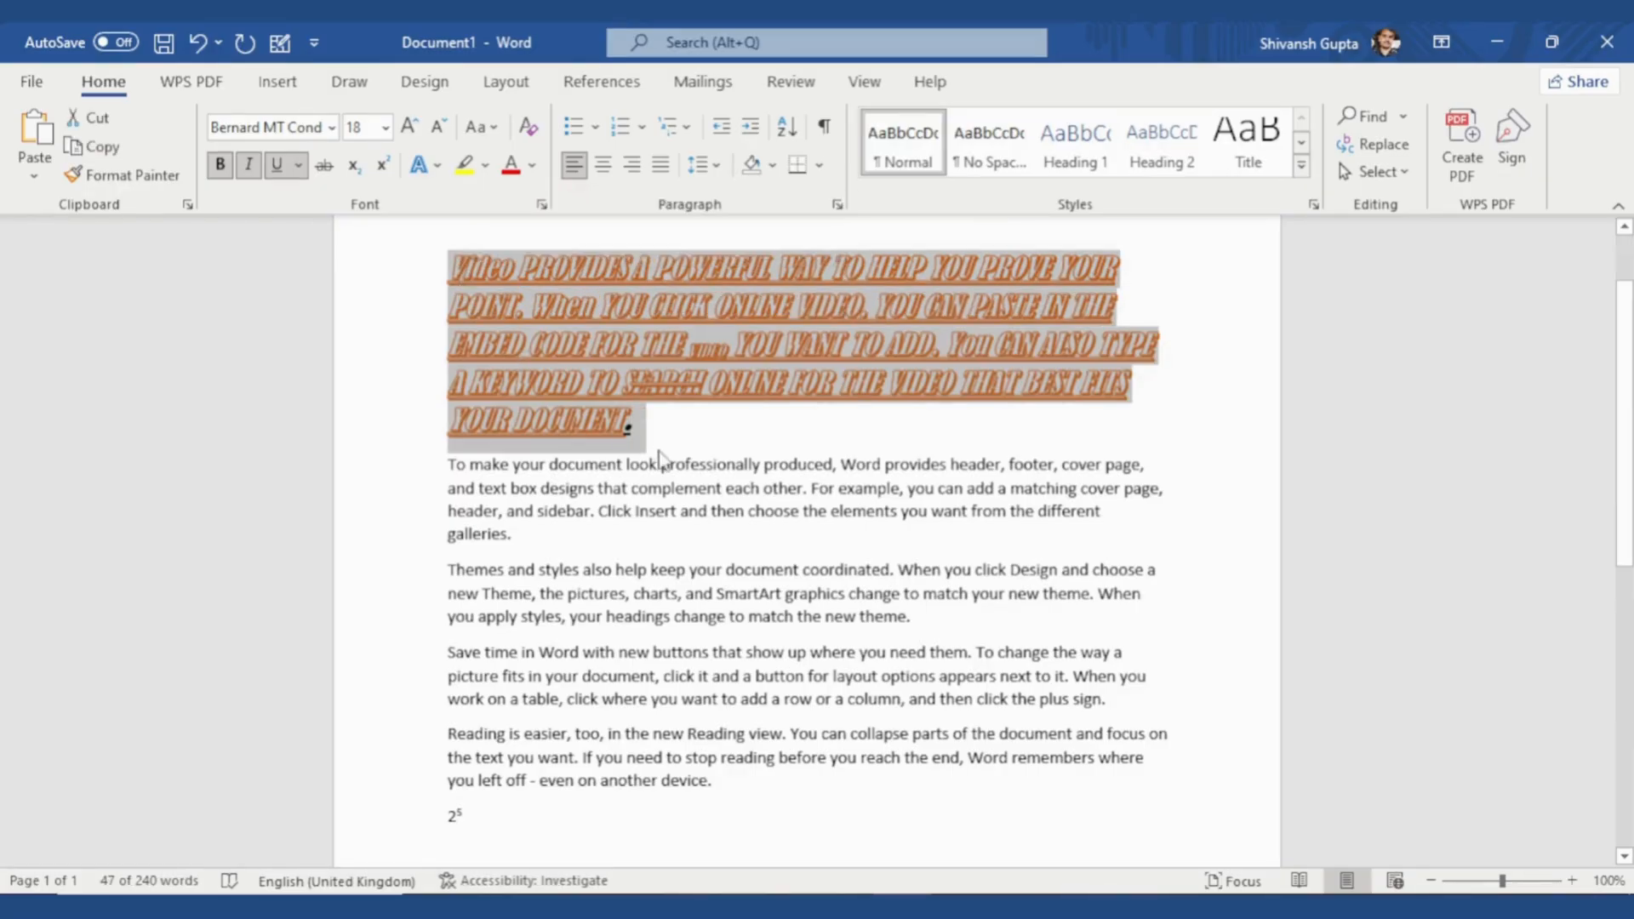
click(486, 167)
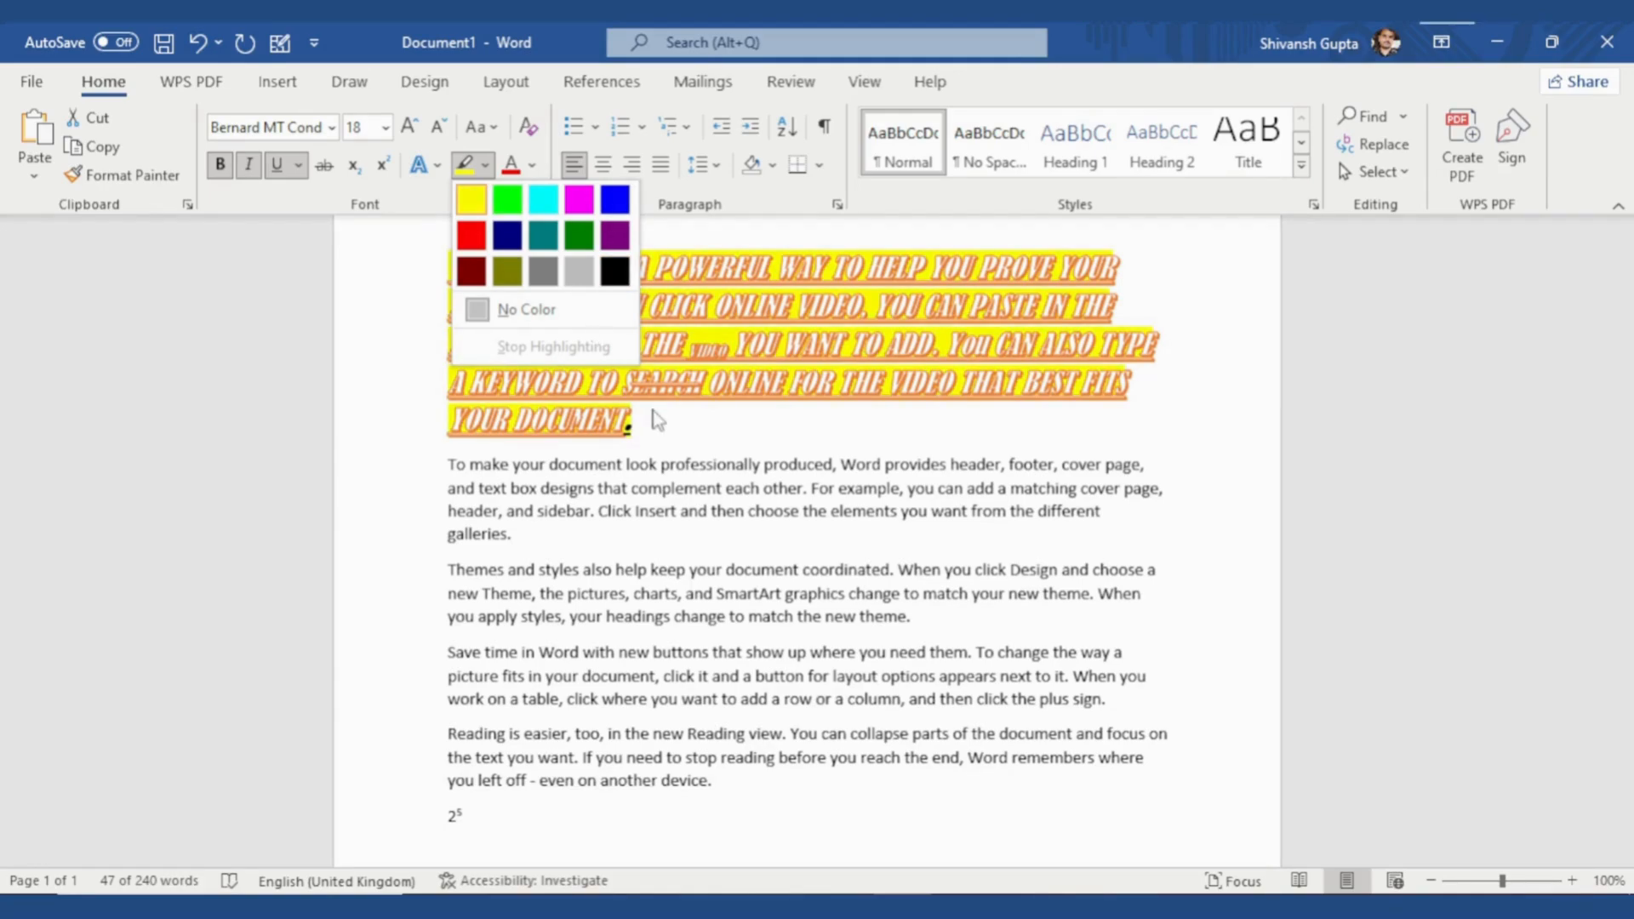
click(714, 319)
click(715, 307)
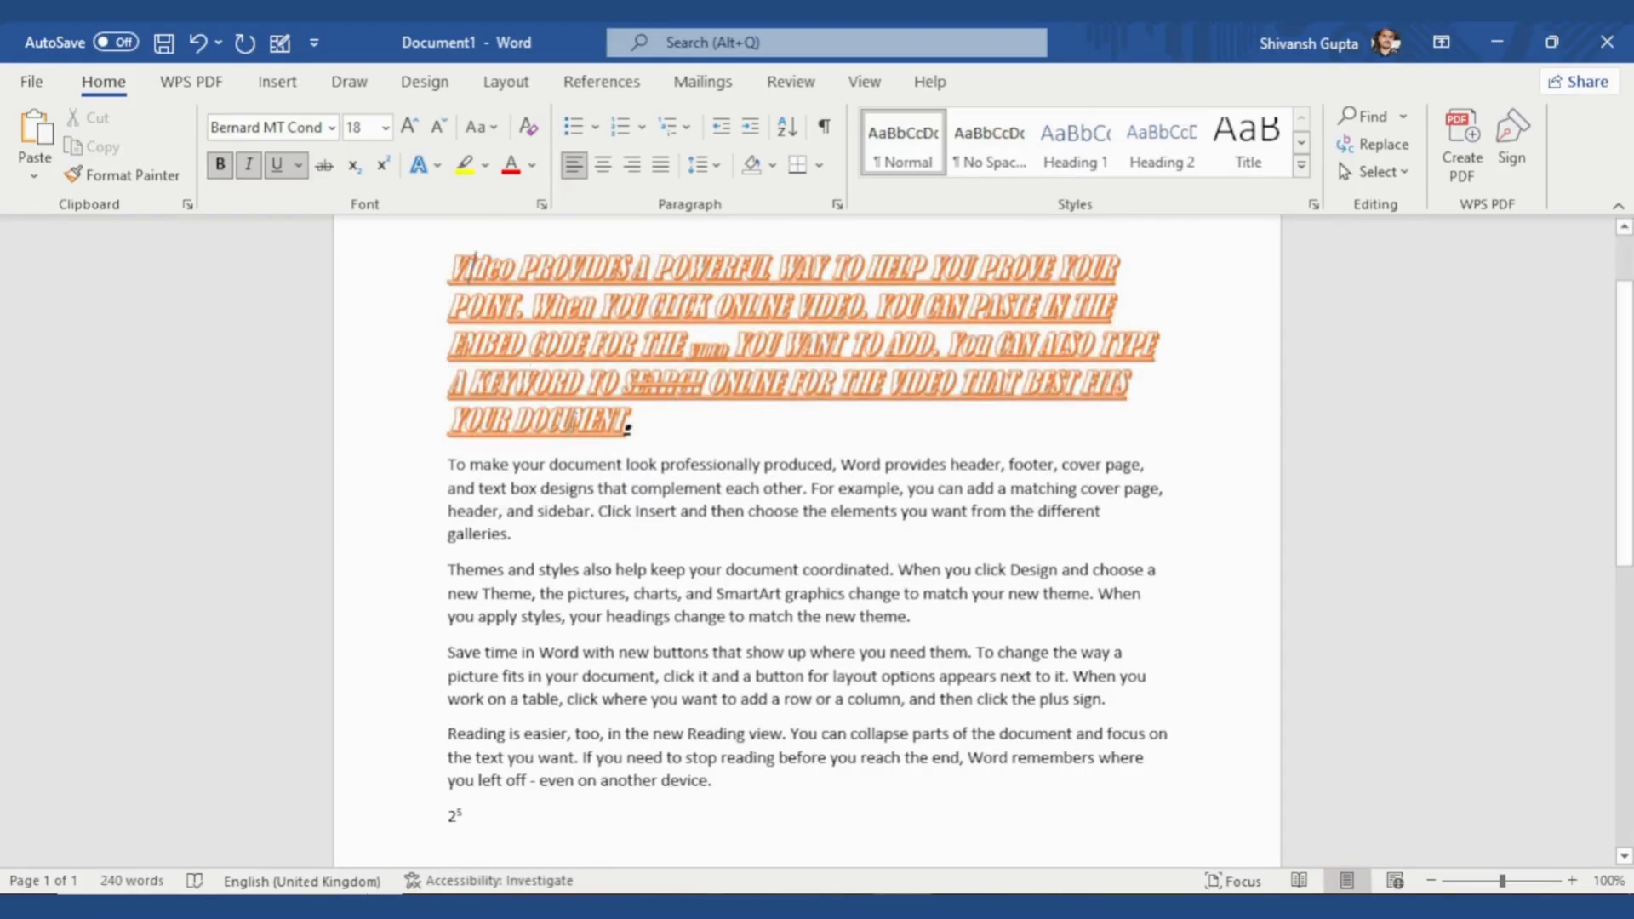
Highlight the entire first paragraph in yellow with the text highlight tool.
drag(628, 423, 450, 257)
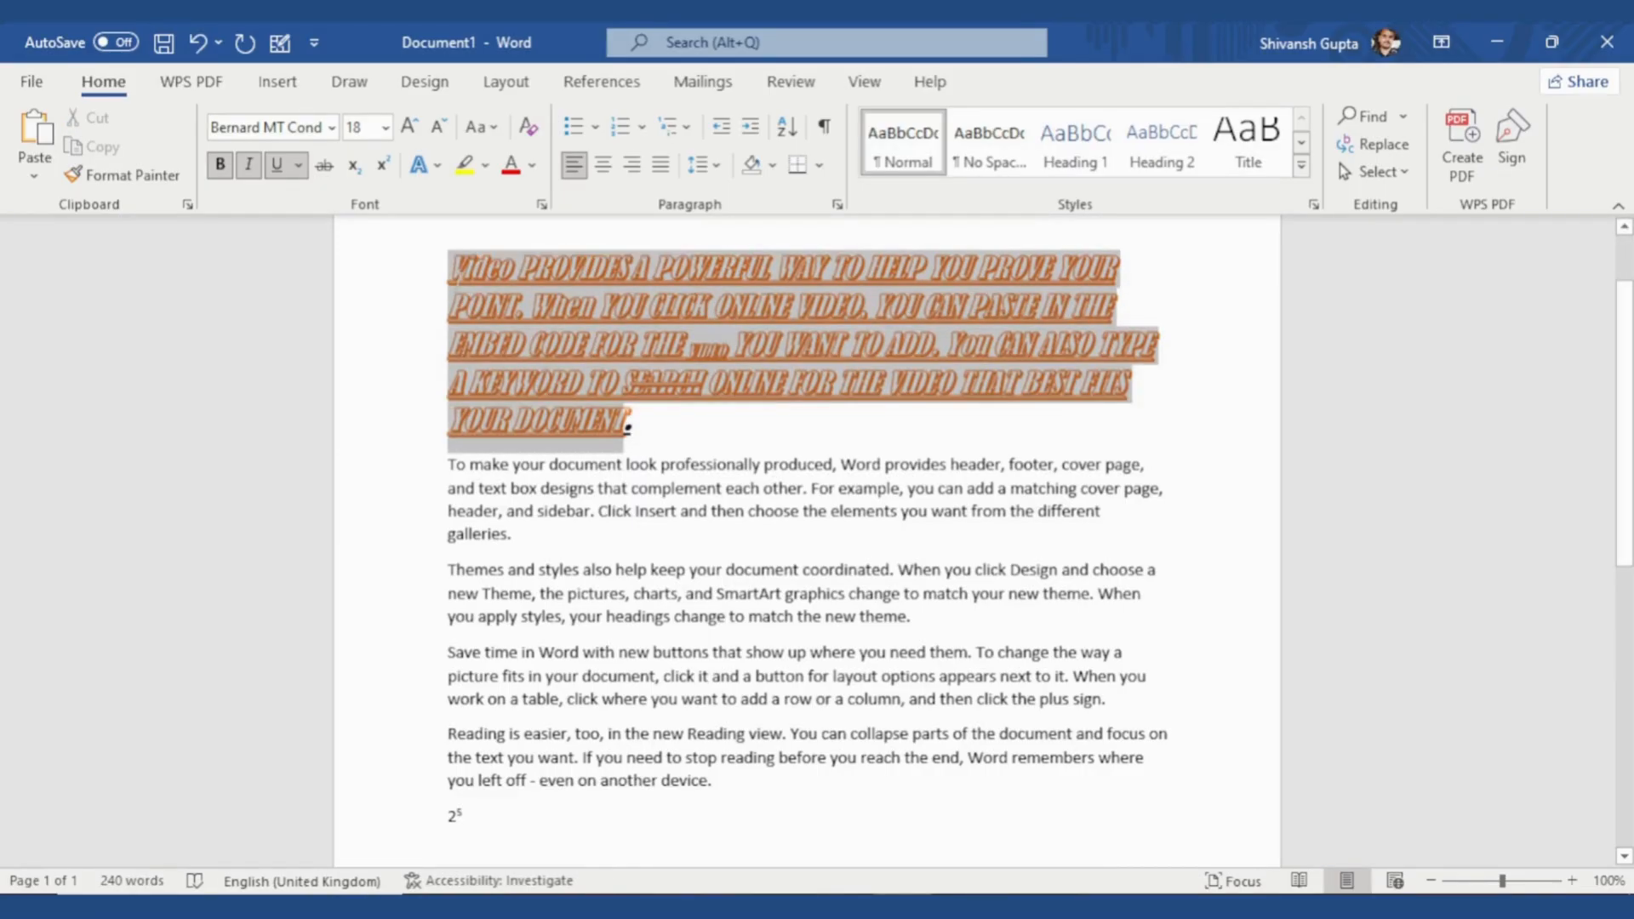
click(485, 166)
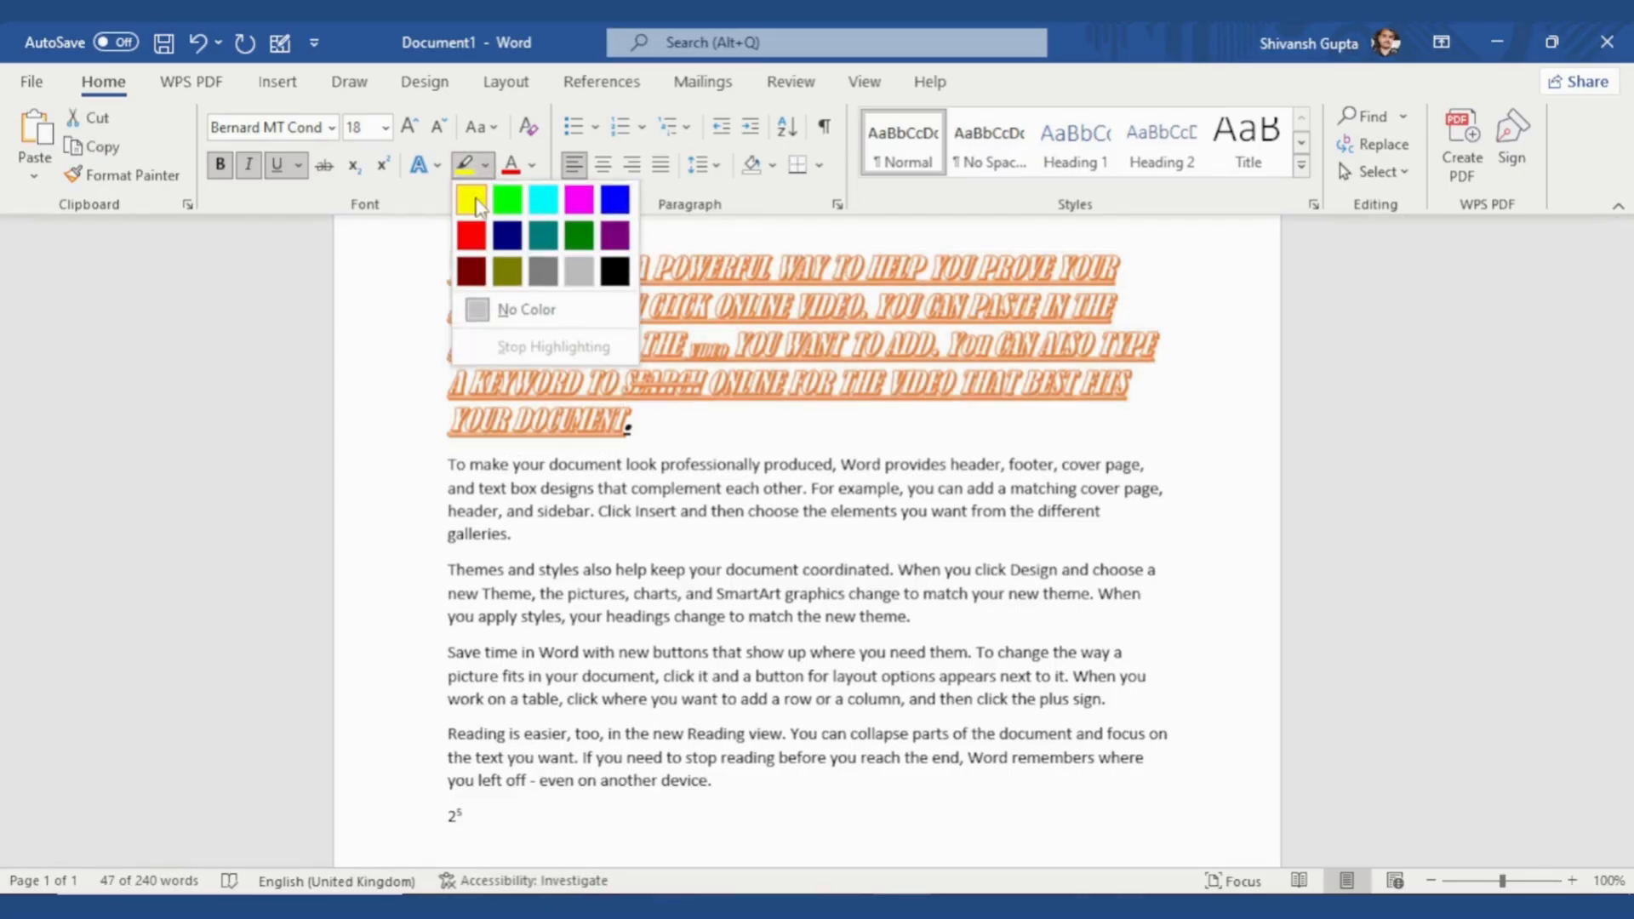
click(476, 200)
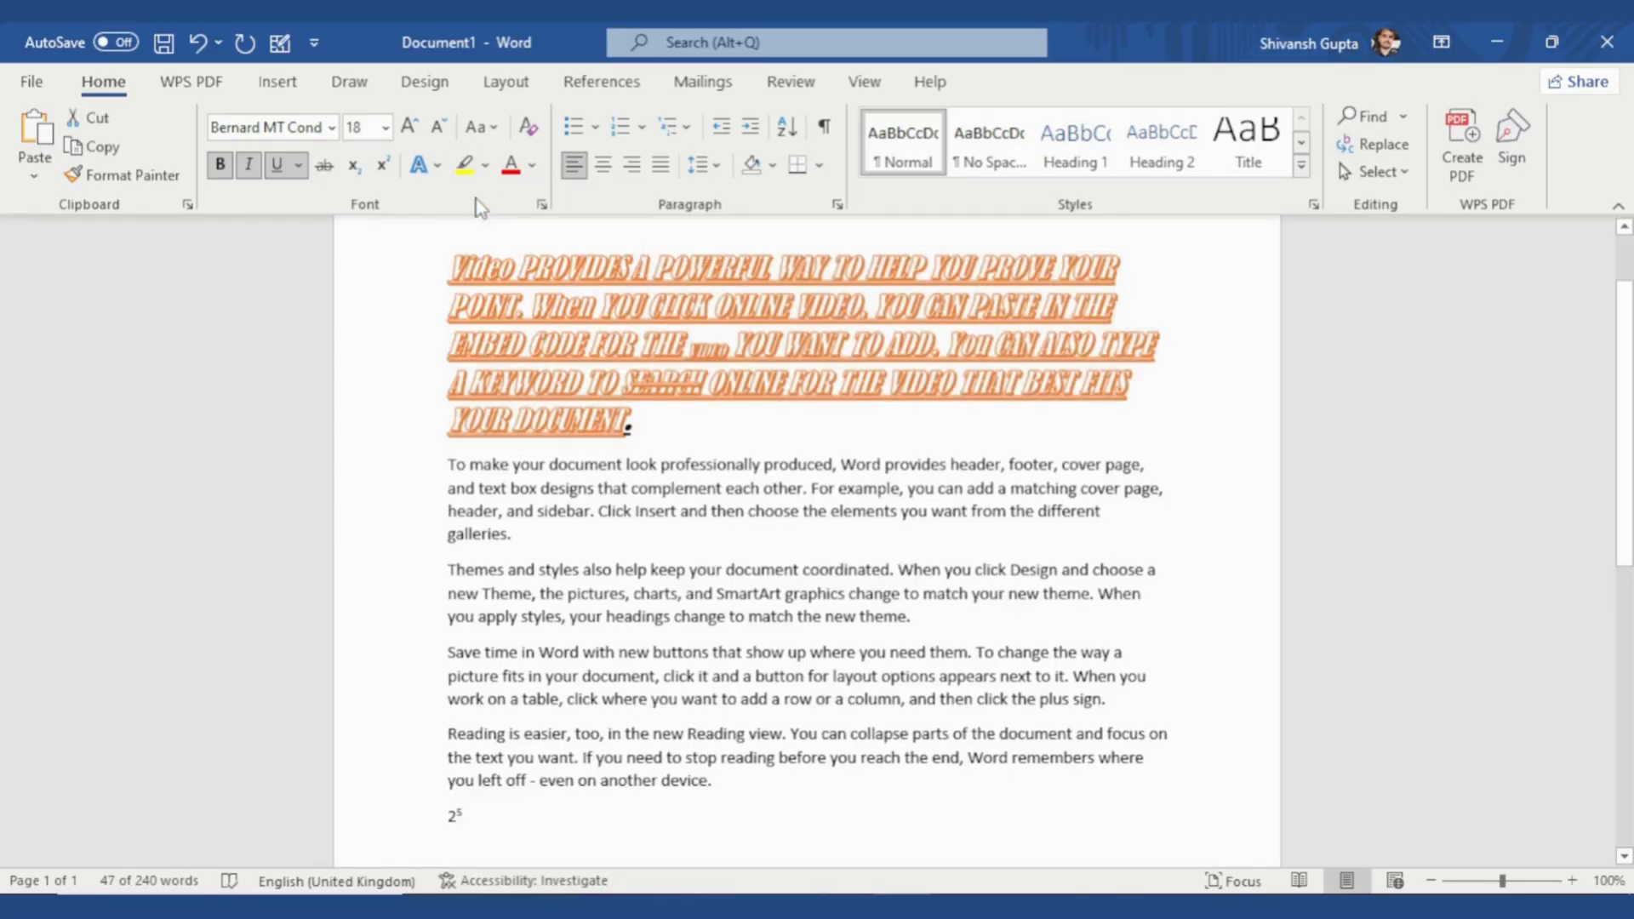
click(464, 164)
click(663, 467)
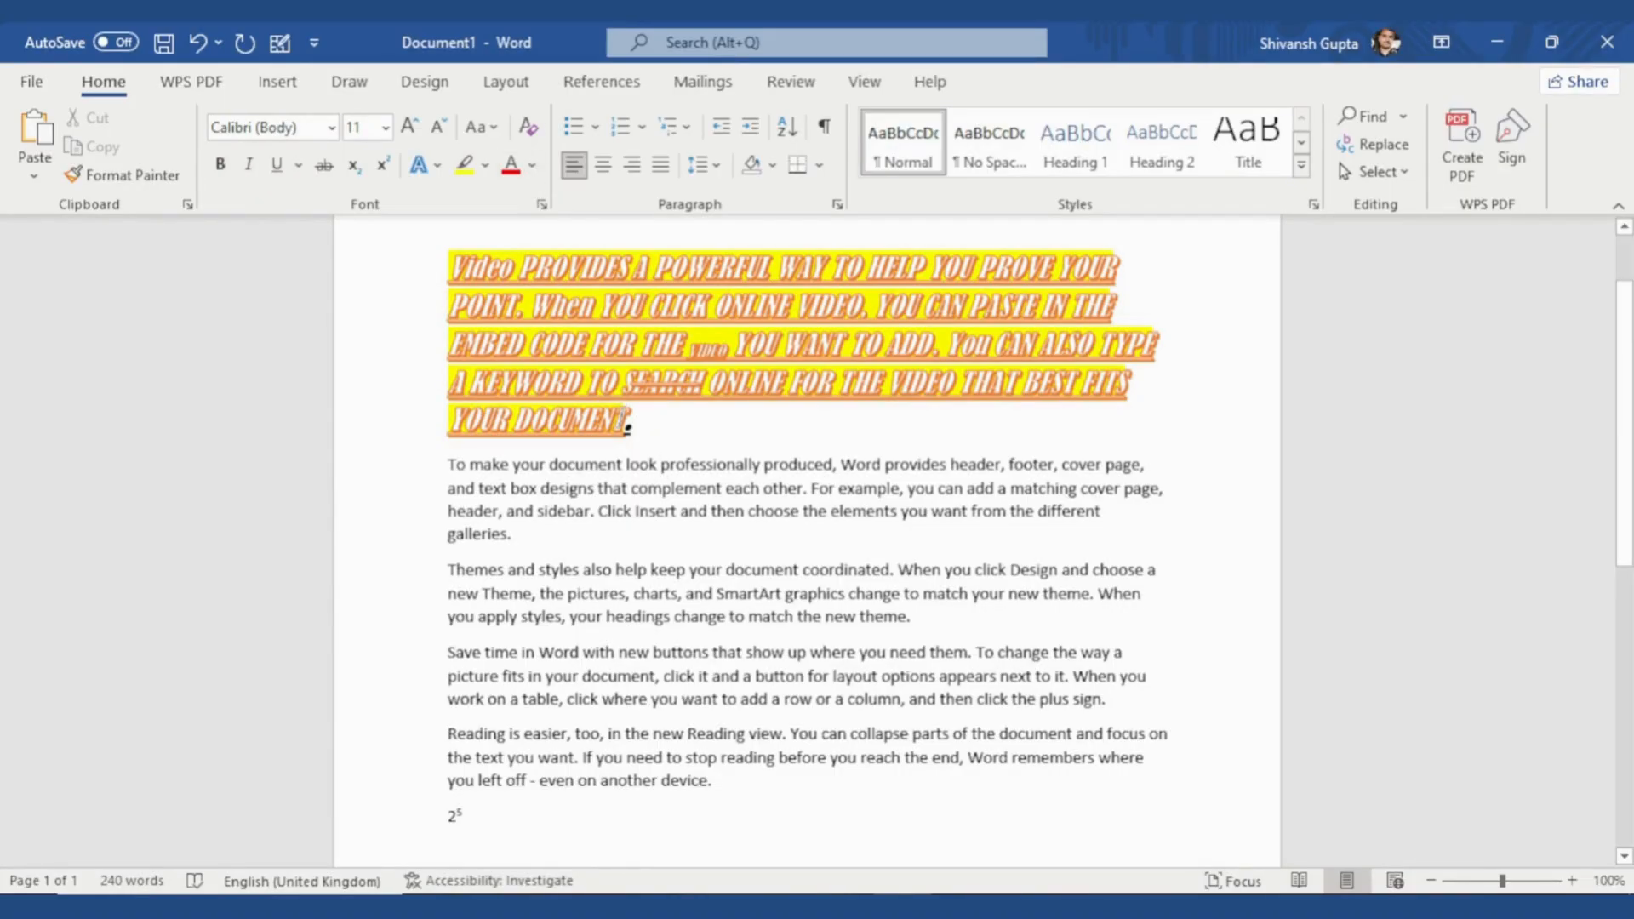
Remove the yellow highlight from the first paragraph by setting its highlight to No Color.
drag(636, 421, 442, 289)
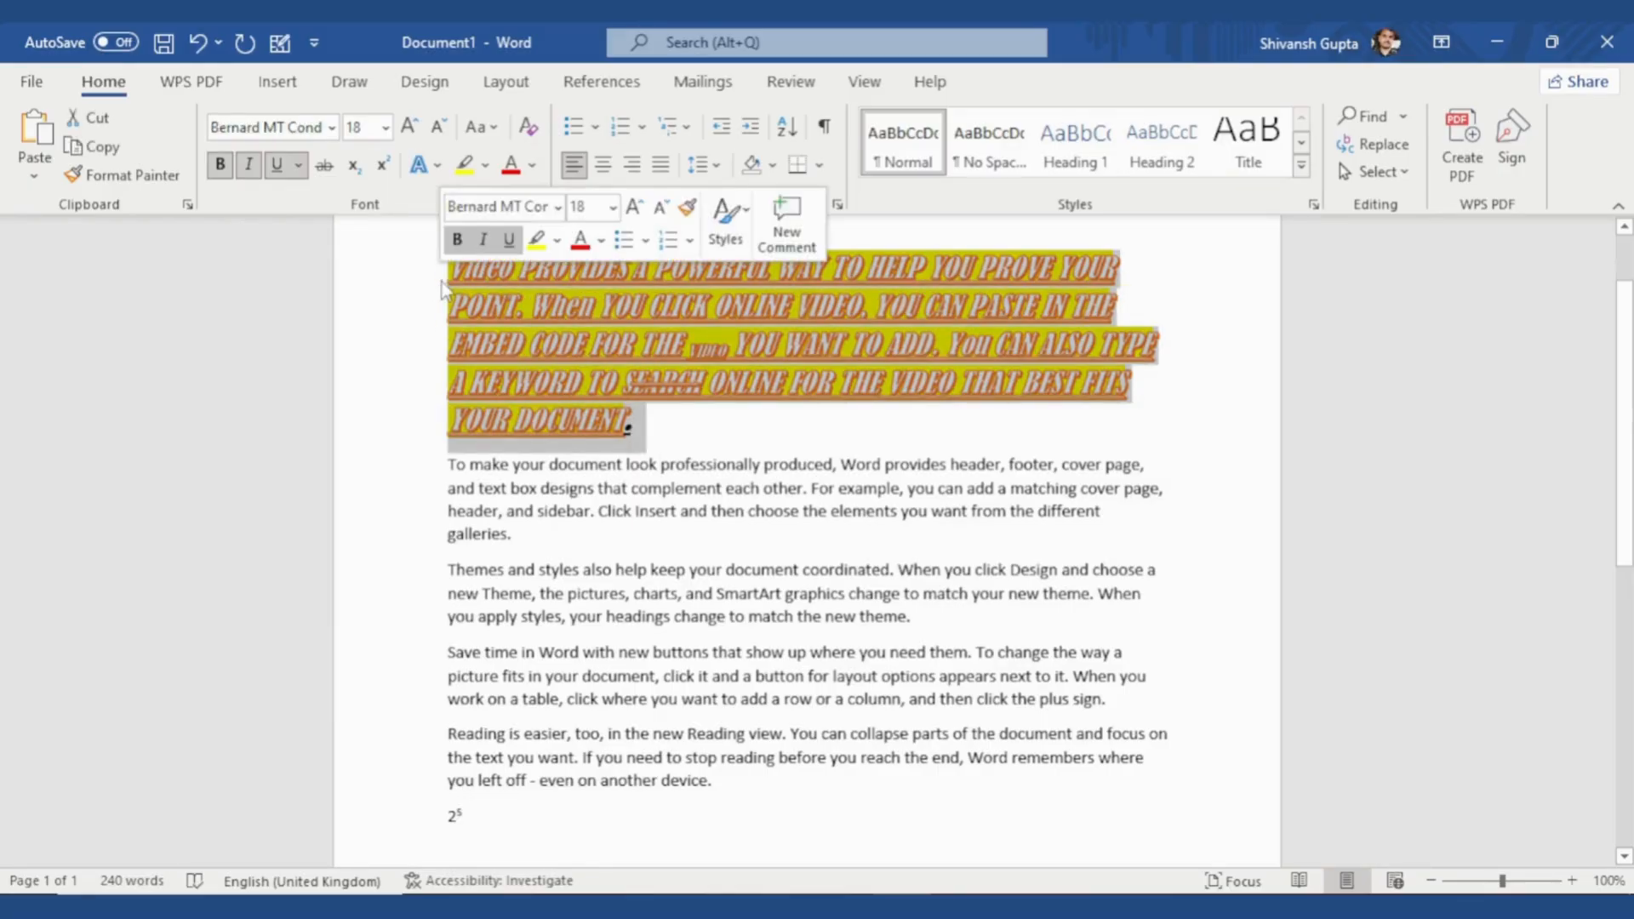
click(486, 165)
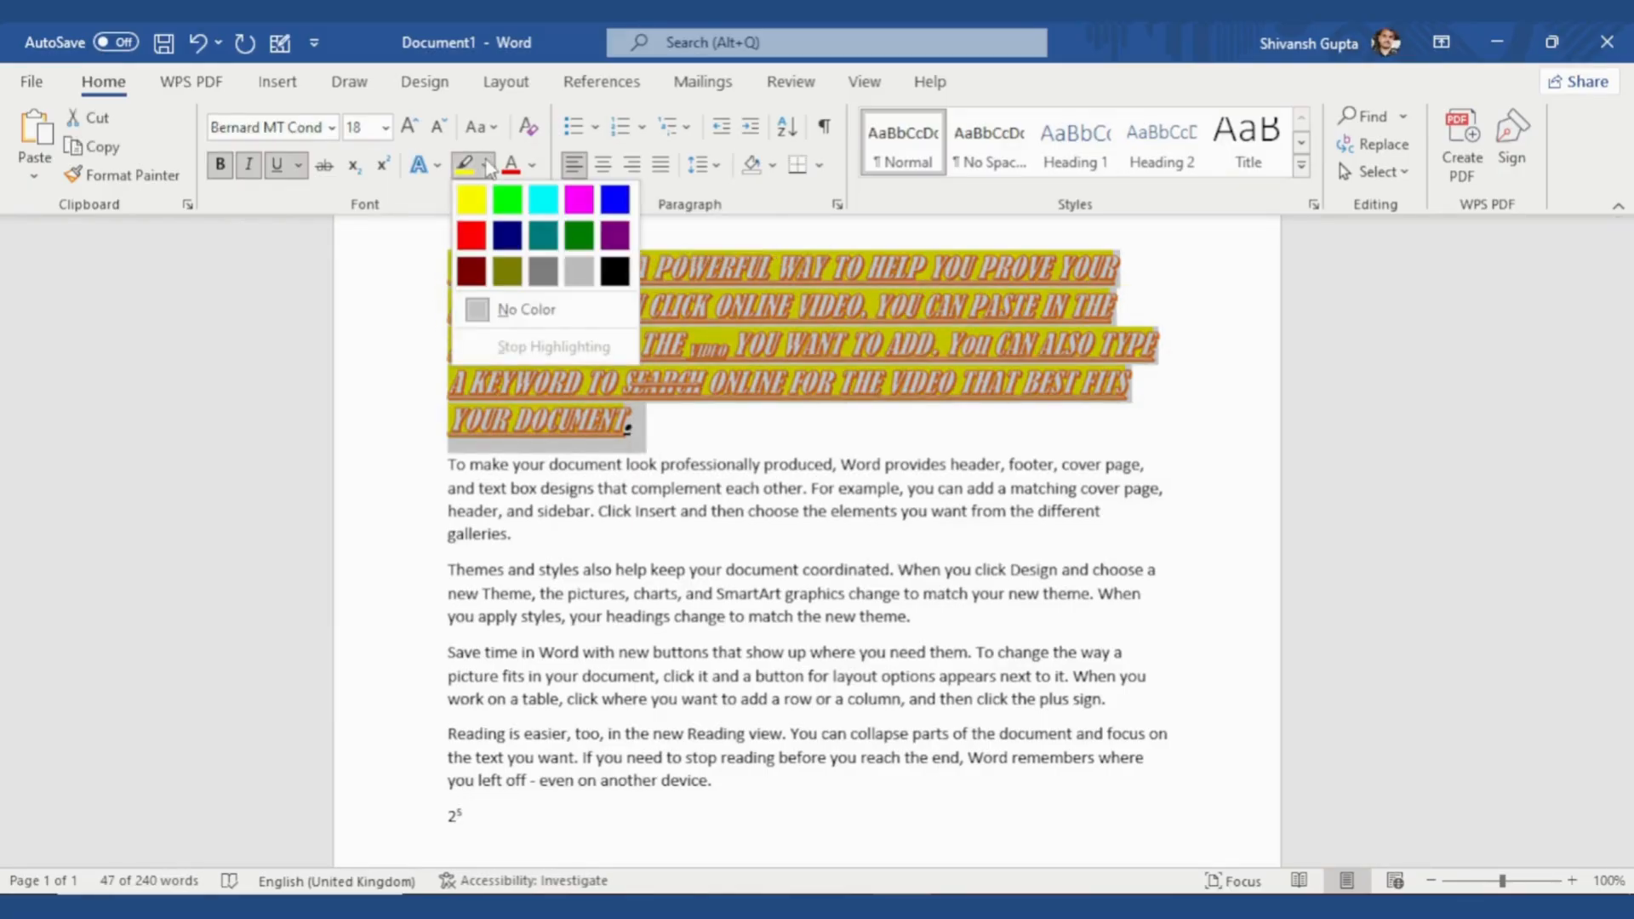
click(490, 310)
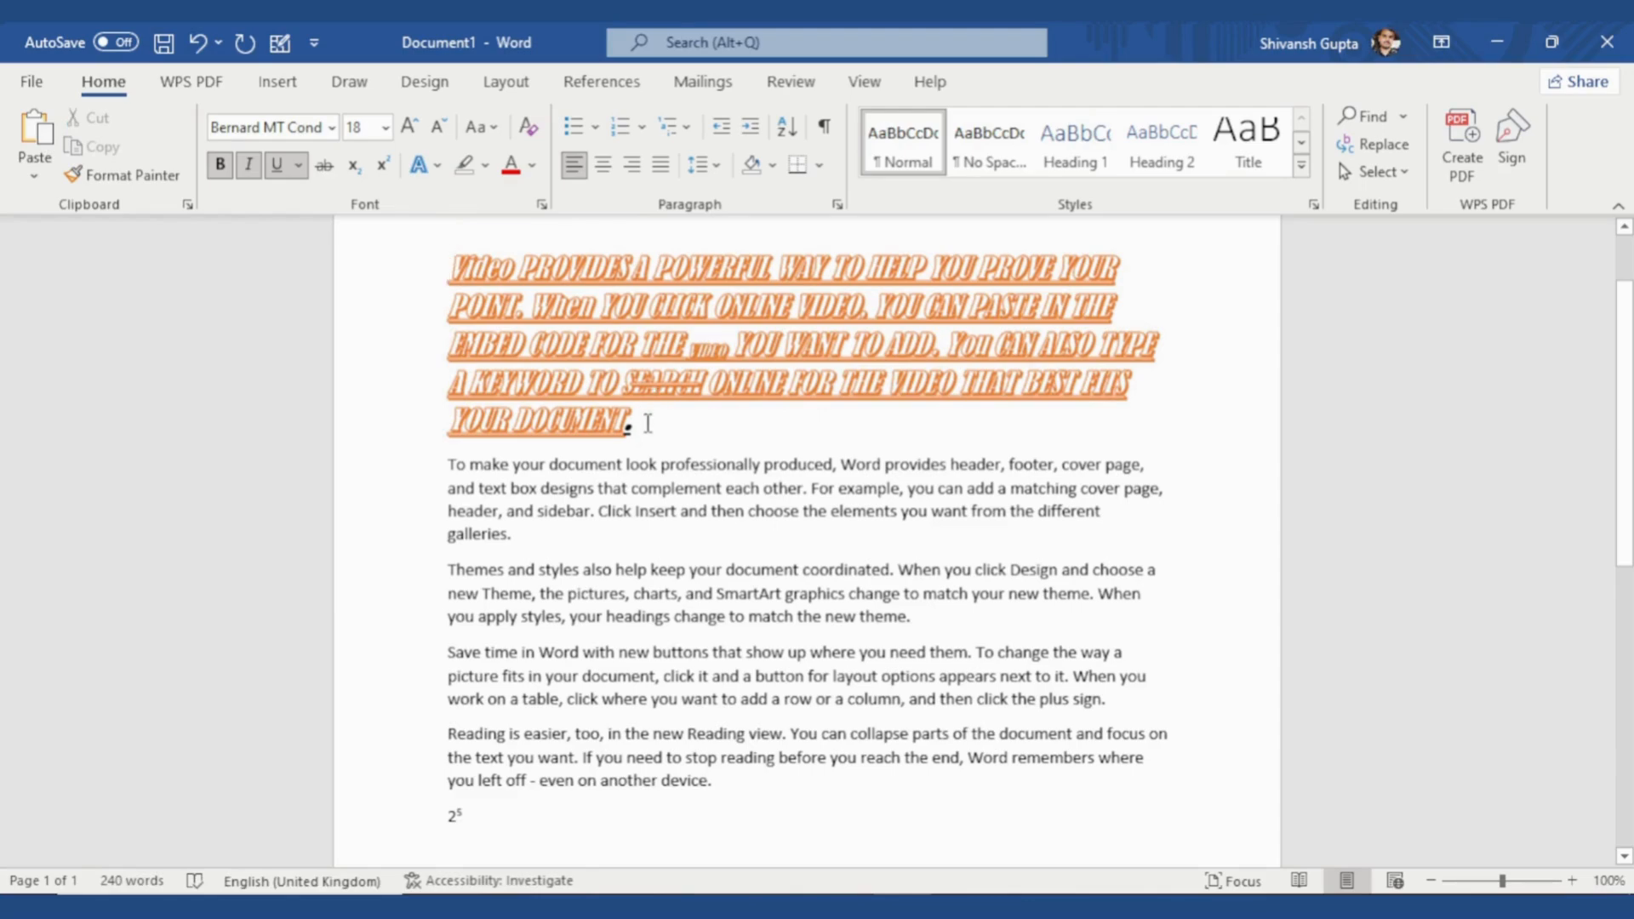
Set the first paragraph's font color to the custom light green RGB 207, 253, 212 (#CFFDD4).
drag(648, 423, 451, 264)
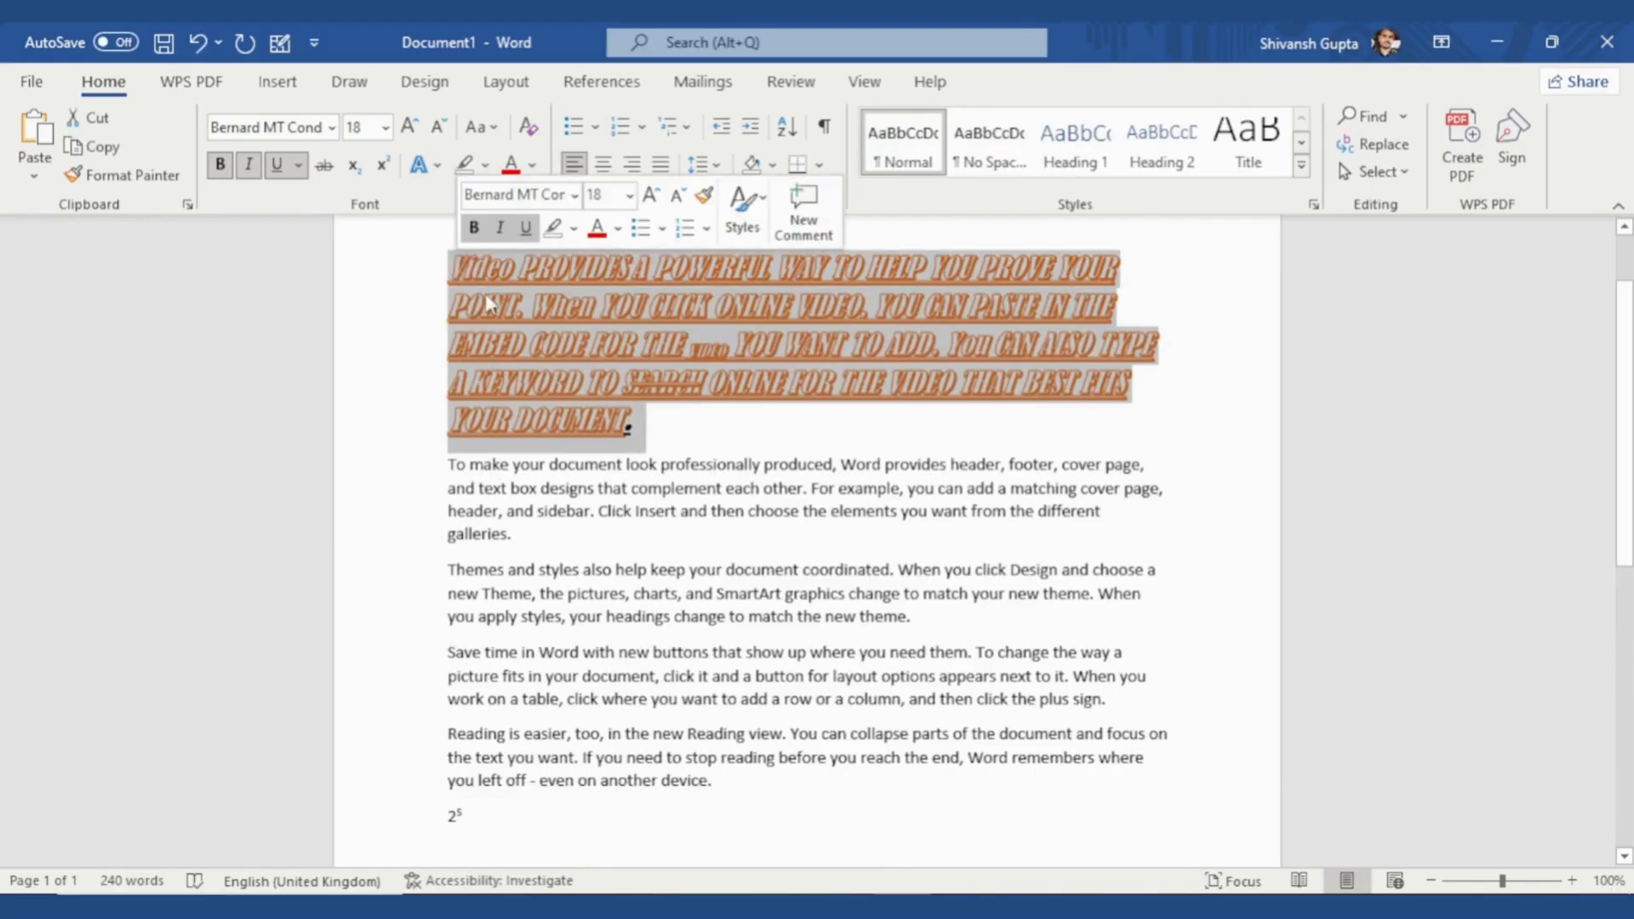
click(533, 171)
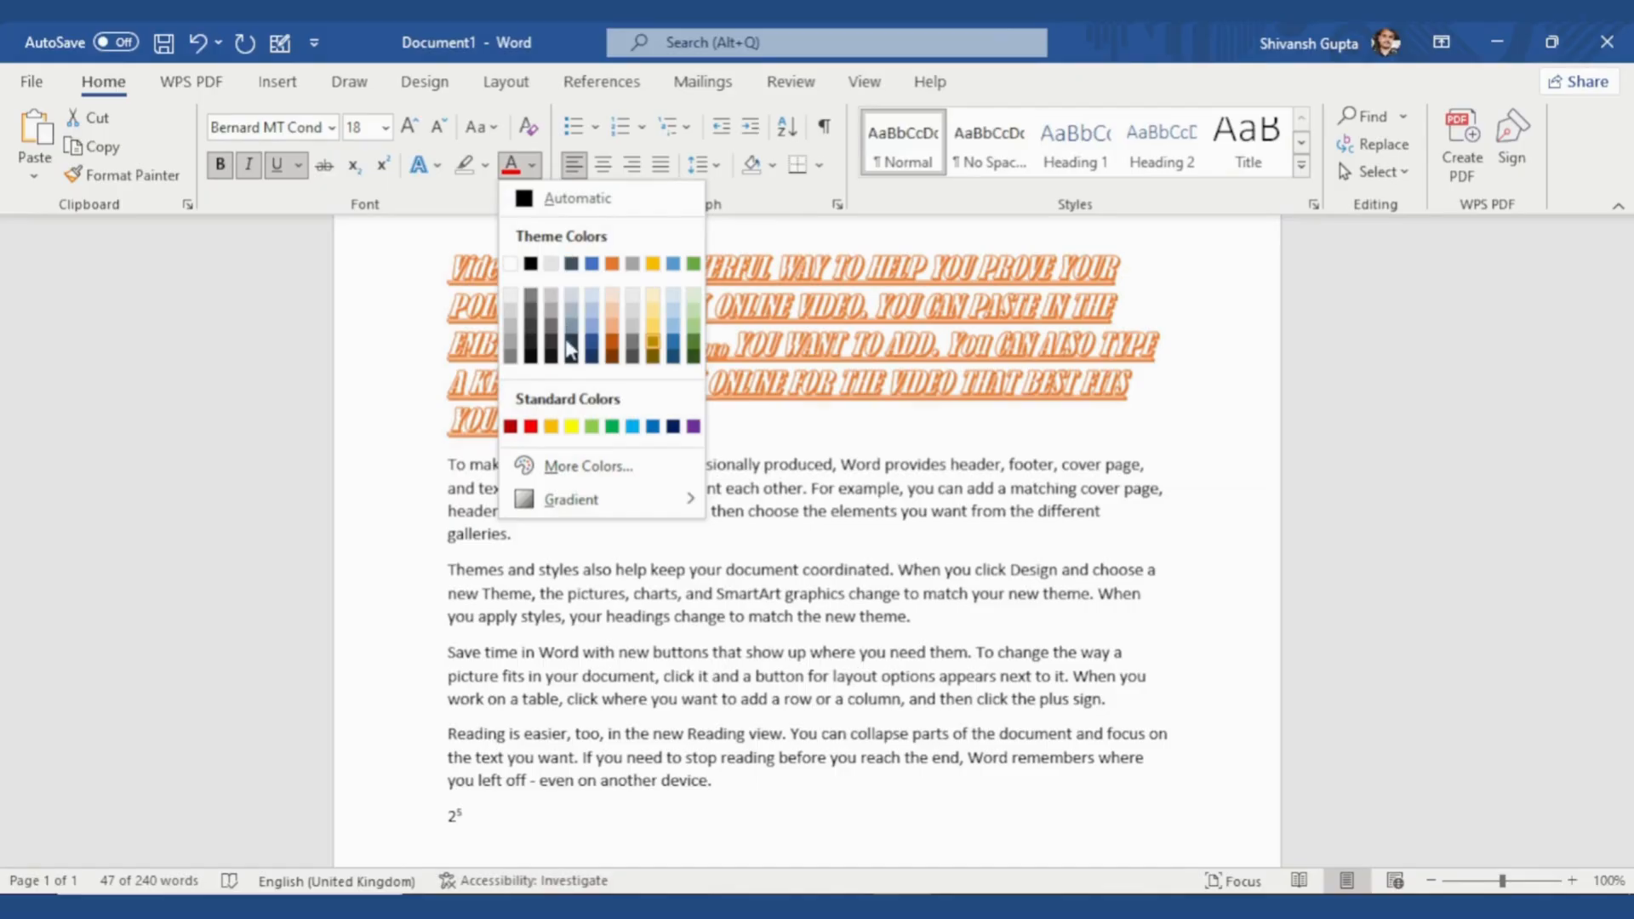
click(604, 473)
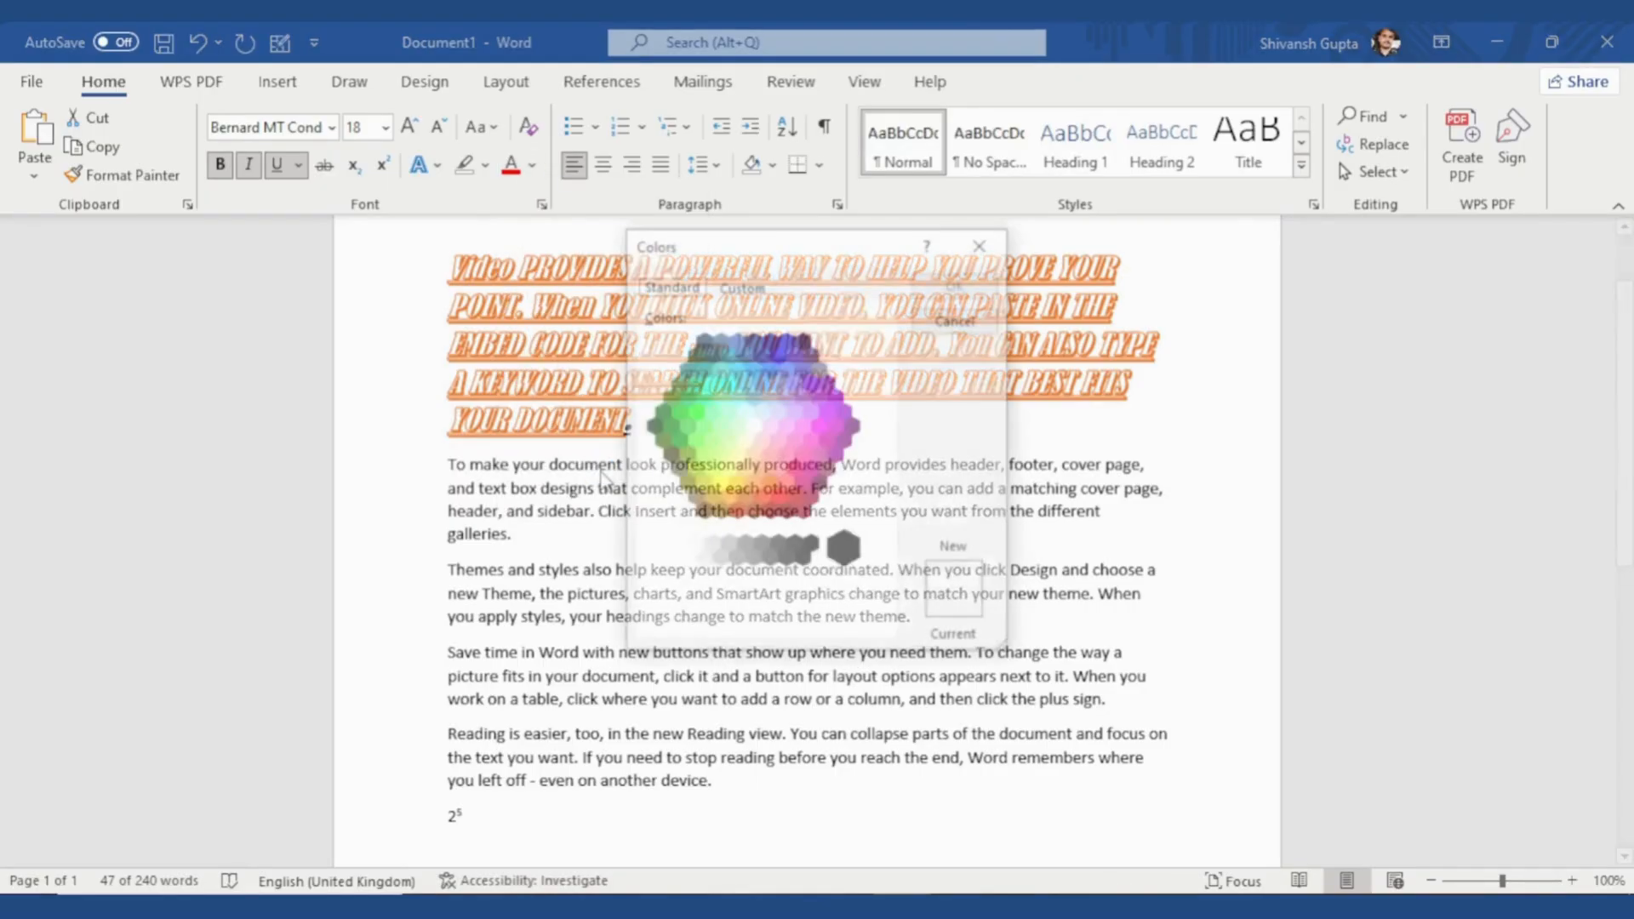
click(729, 413)
click(761, 414)
click(741, 285)
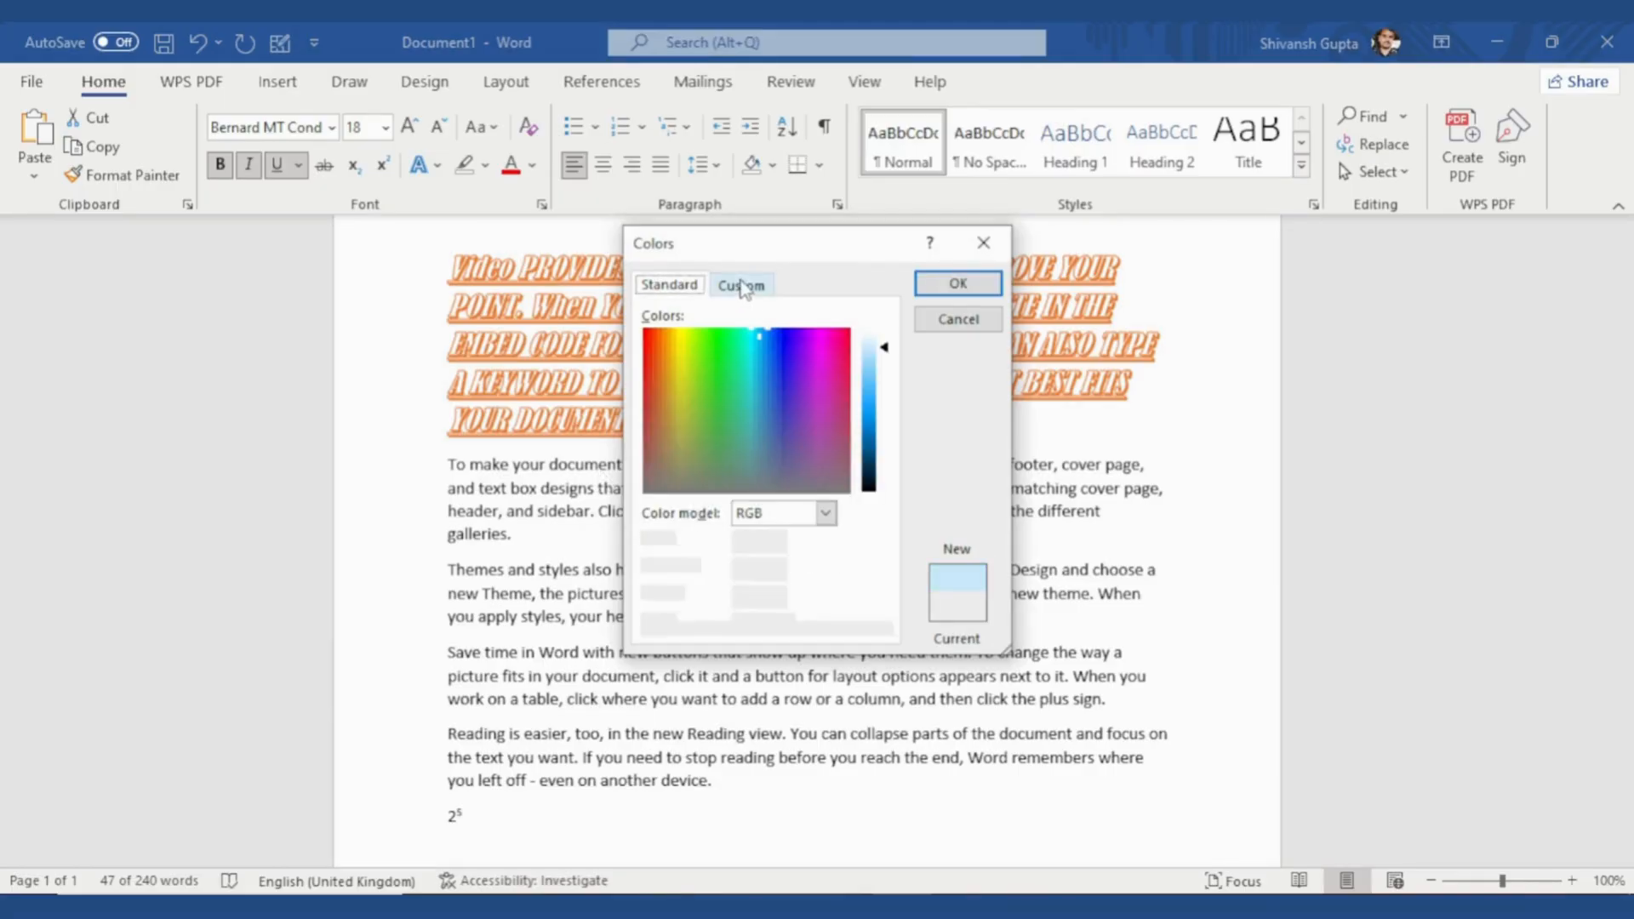
drag(754, 355, 717, 345)
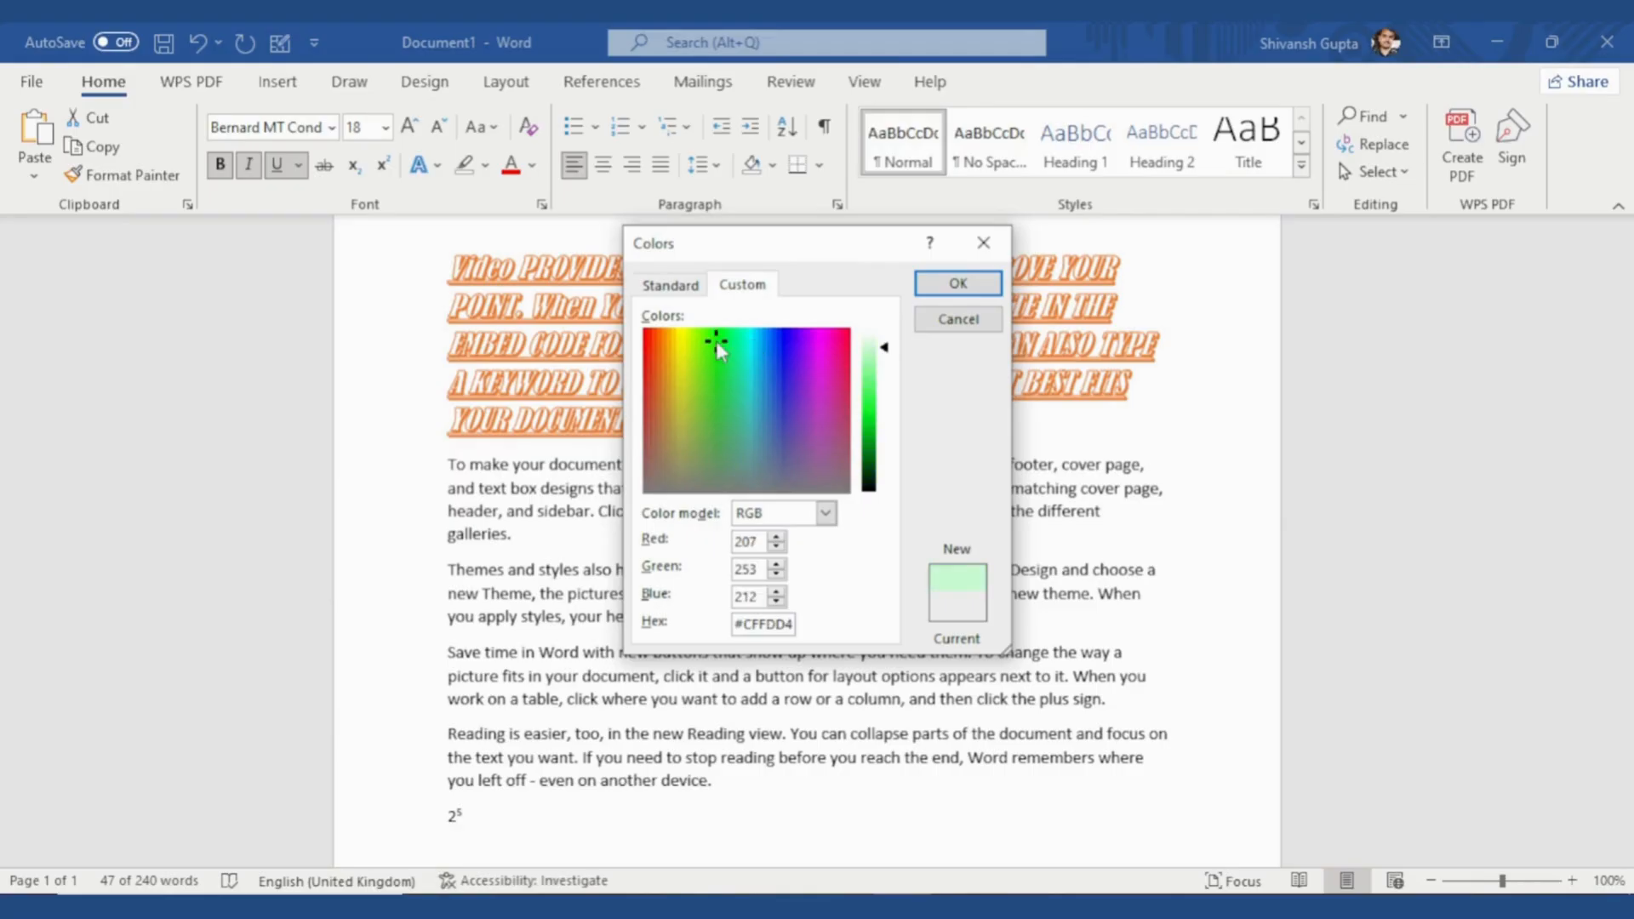
click(967, 284)
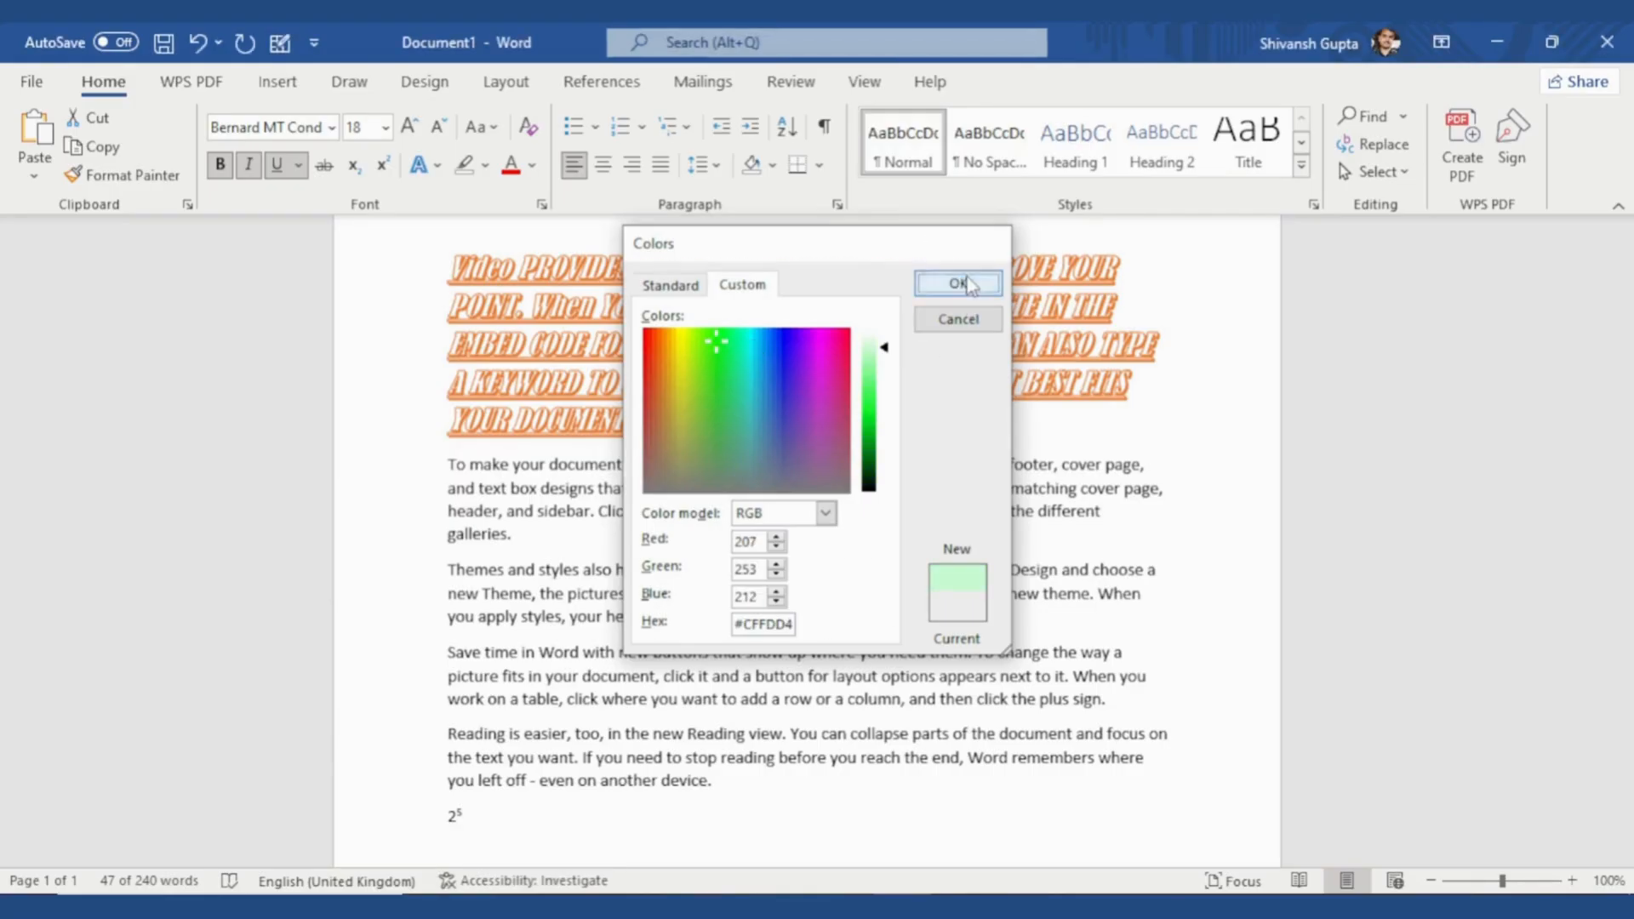
click(800, 307)
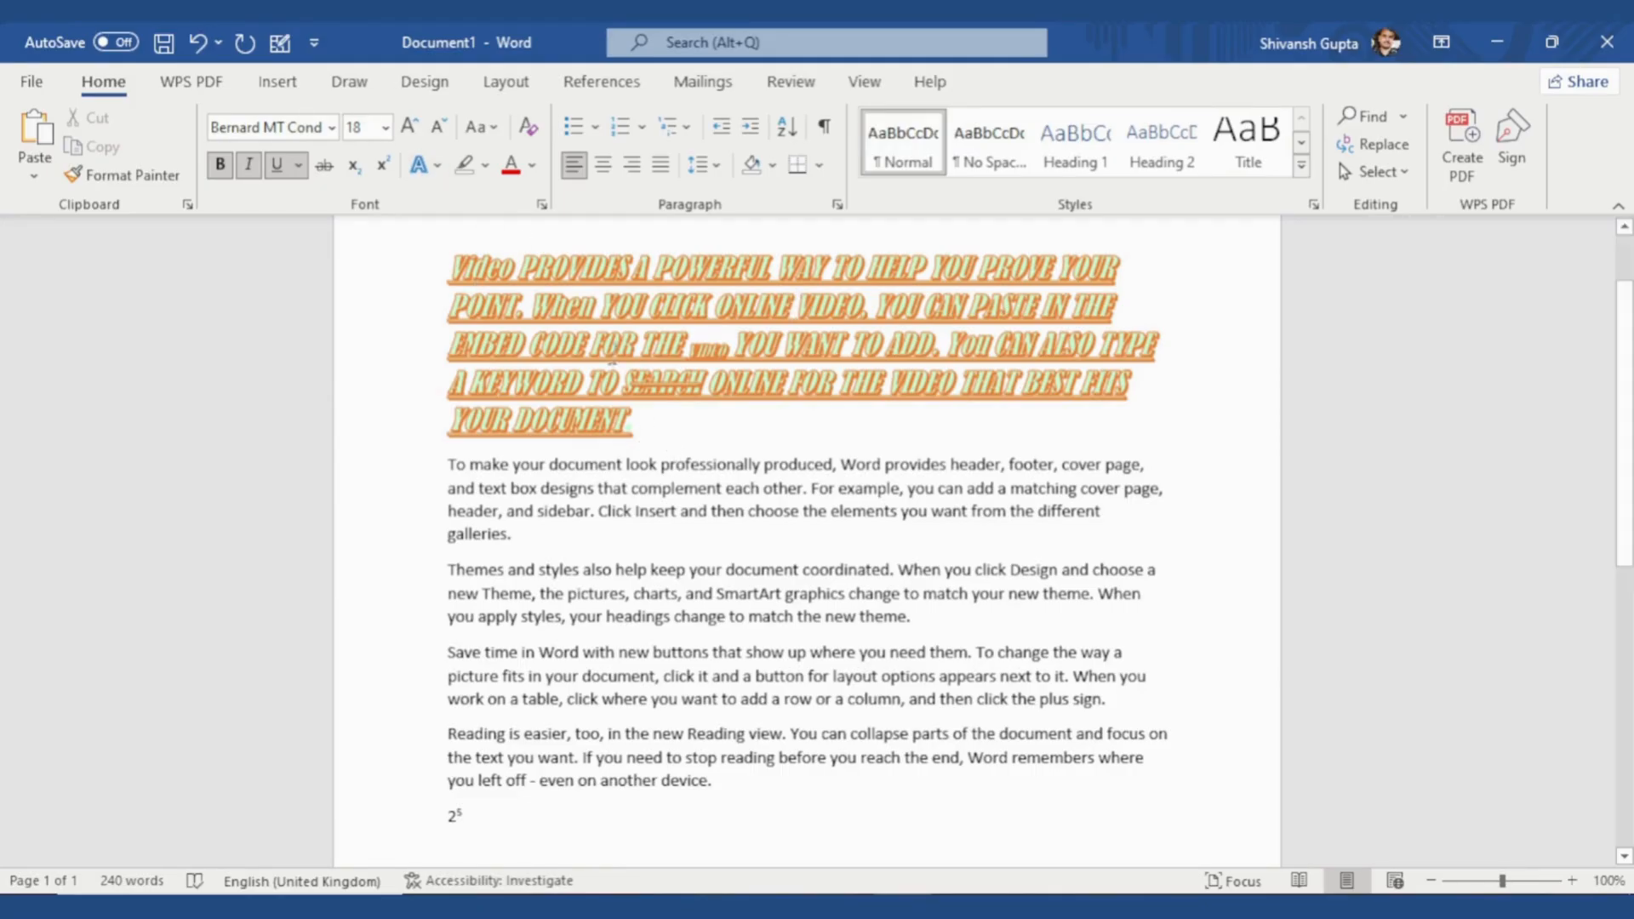
Clear all formatting from the first paragraph, returning it to normal unformatted text.
click(639, 430)
drag(639, 430, 452, 273)
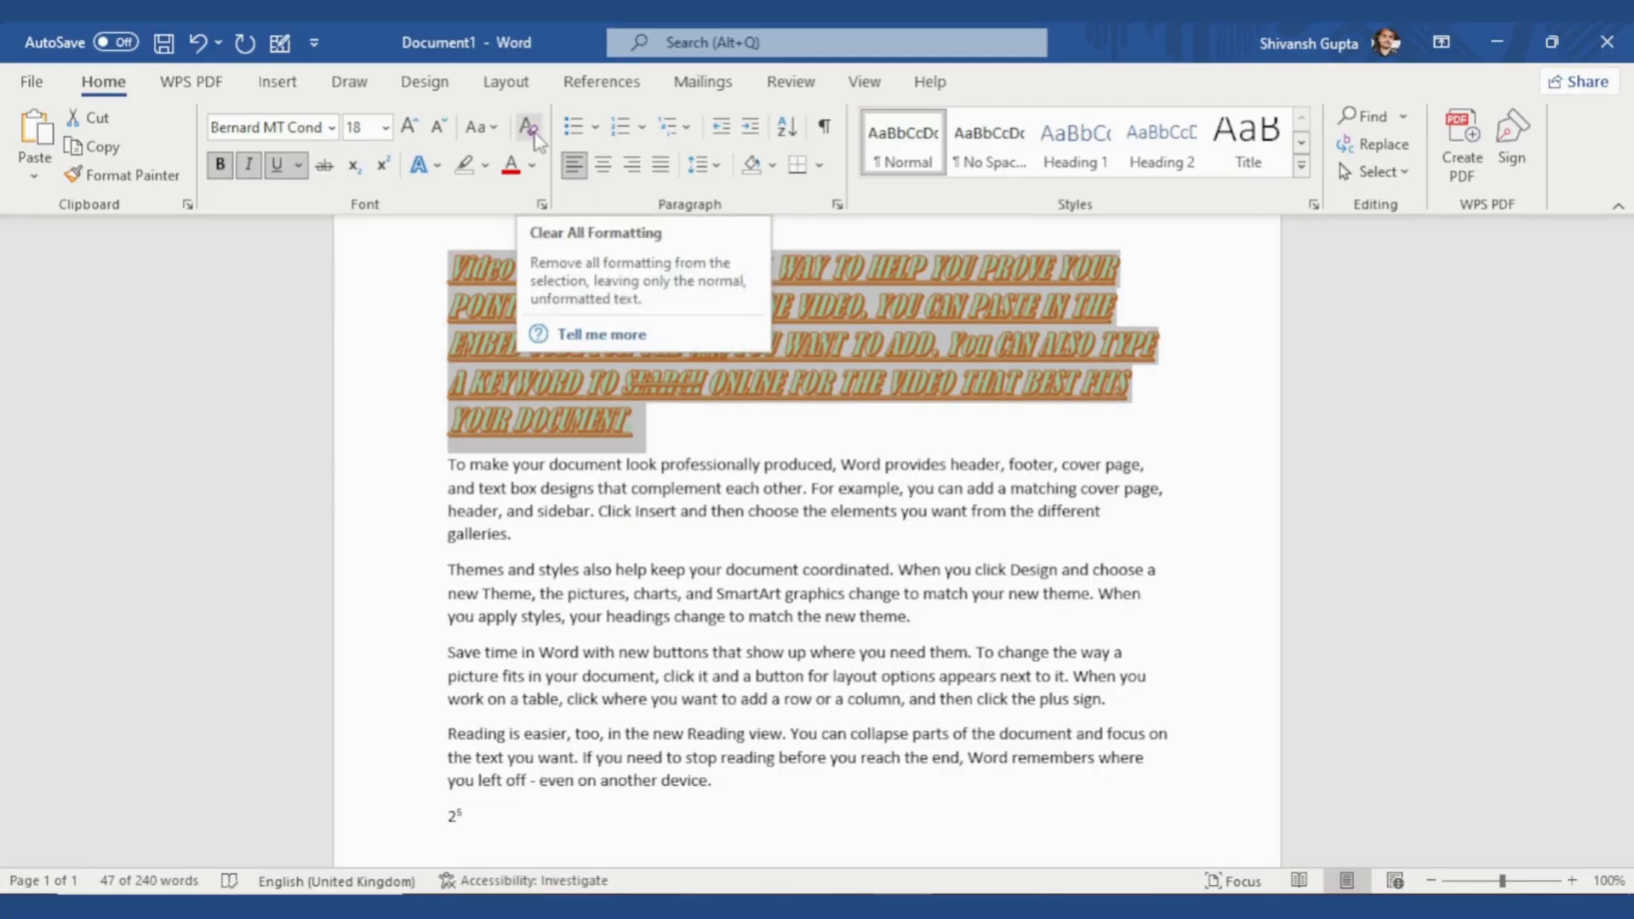
click(536, 141)
click(628, 384)
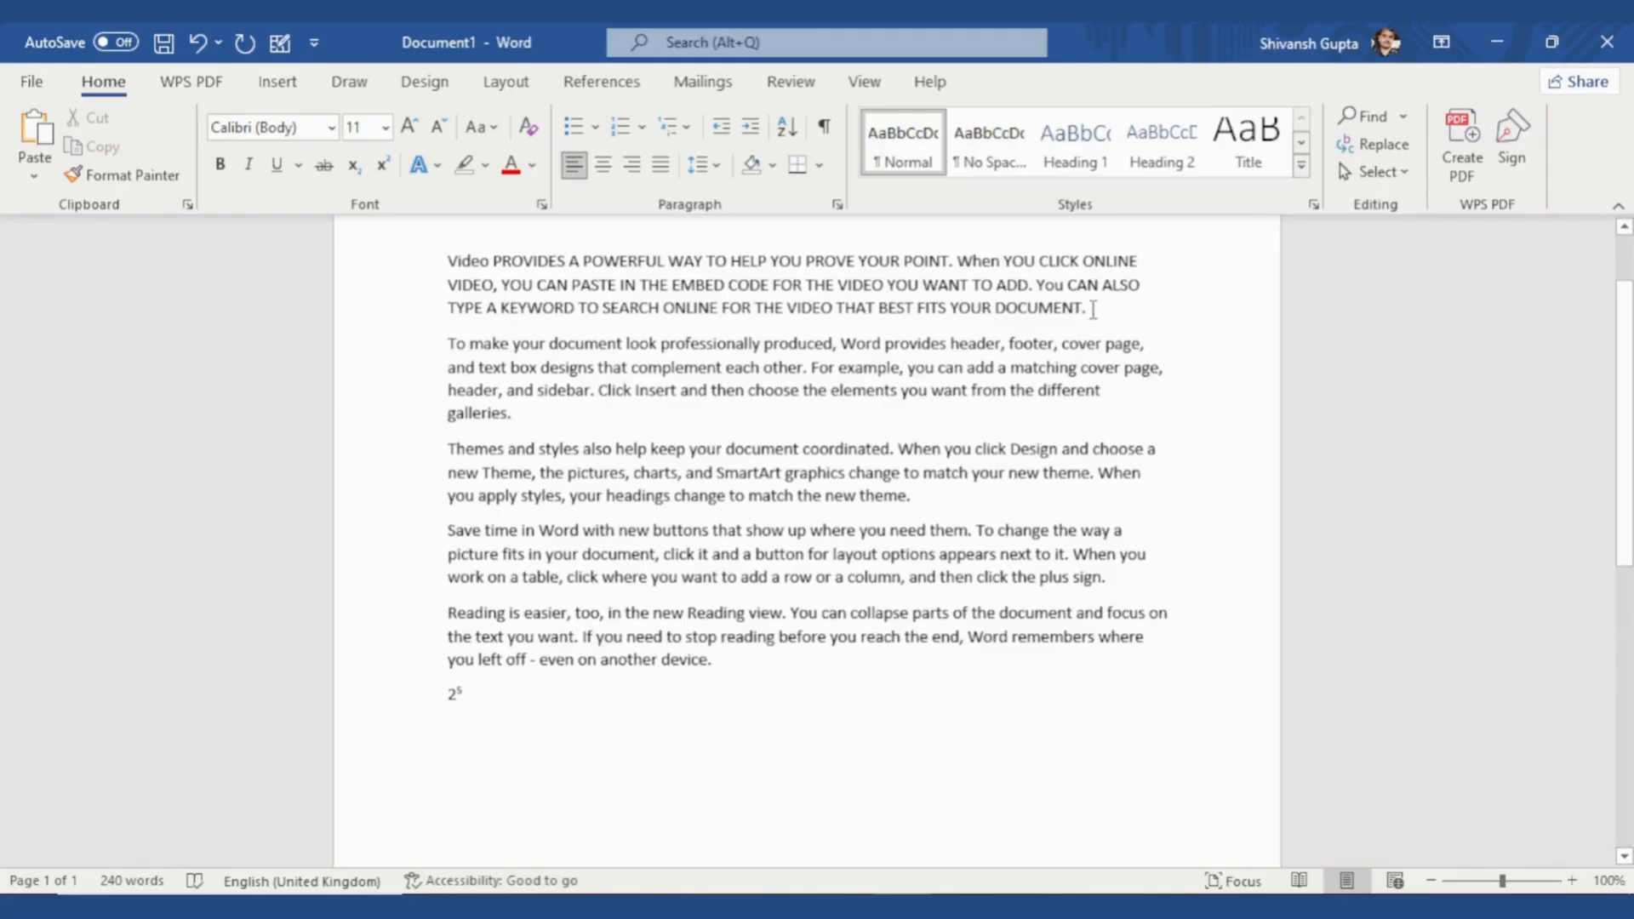
Change the case of the entire first paragraph to lowercase.
drag(1093, 309, 455, 345)
click(478, 127)
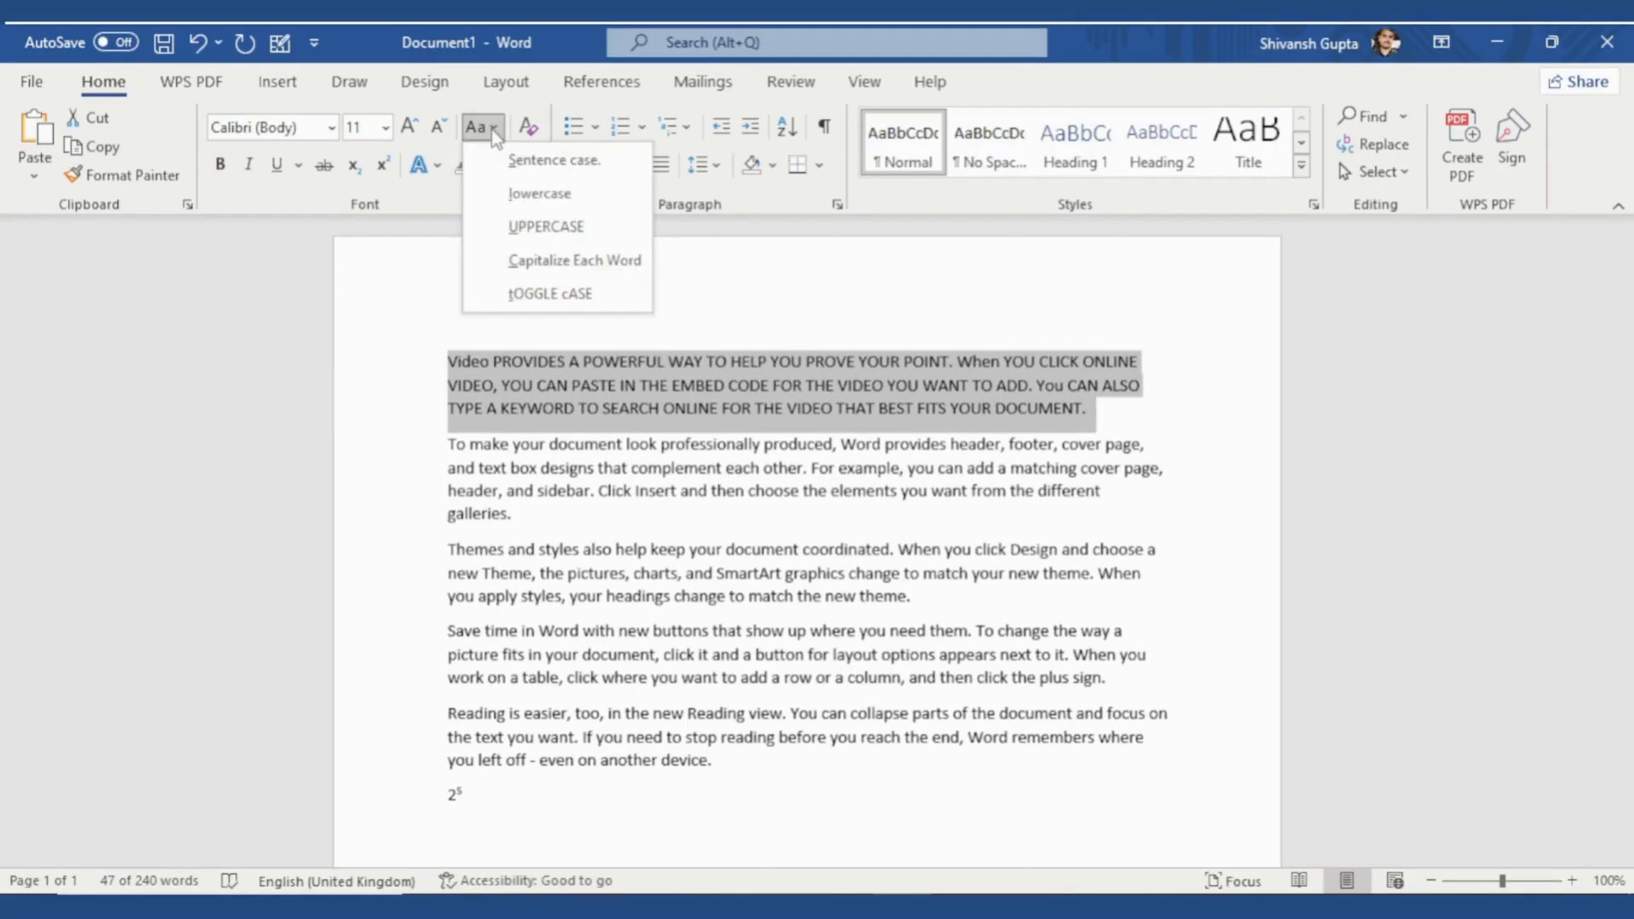
click(571, 260)
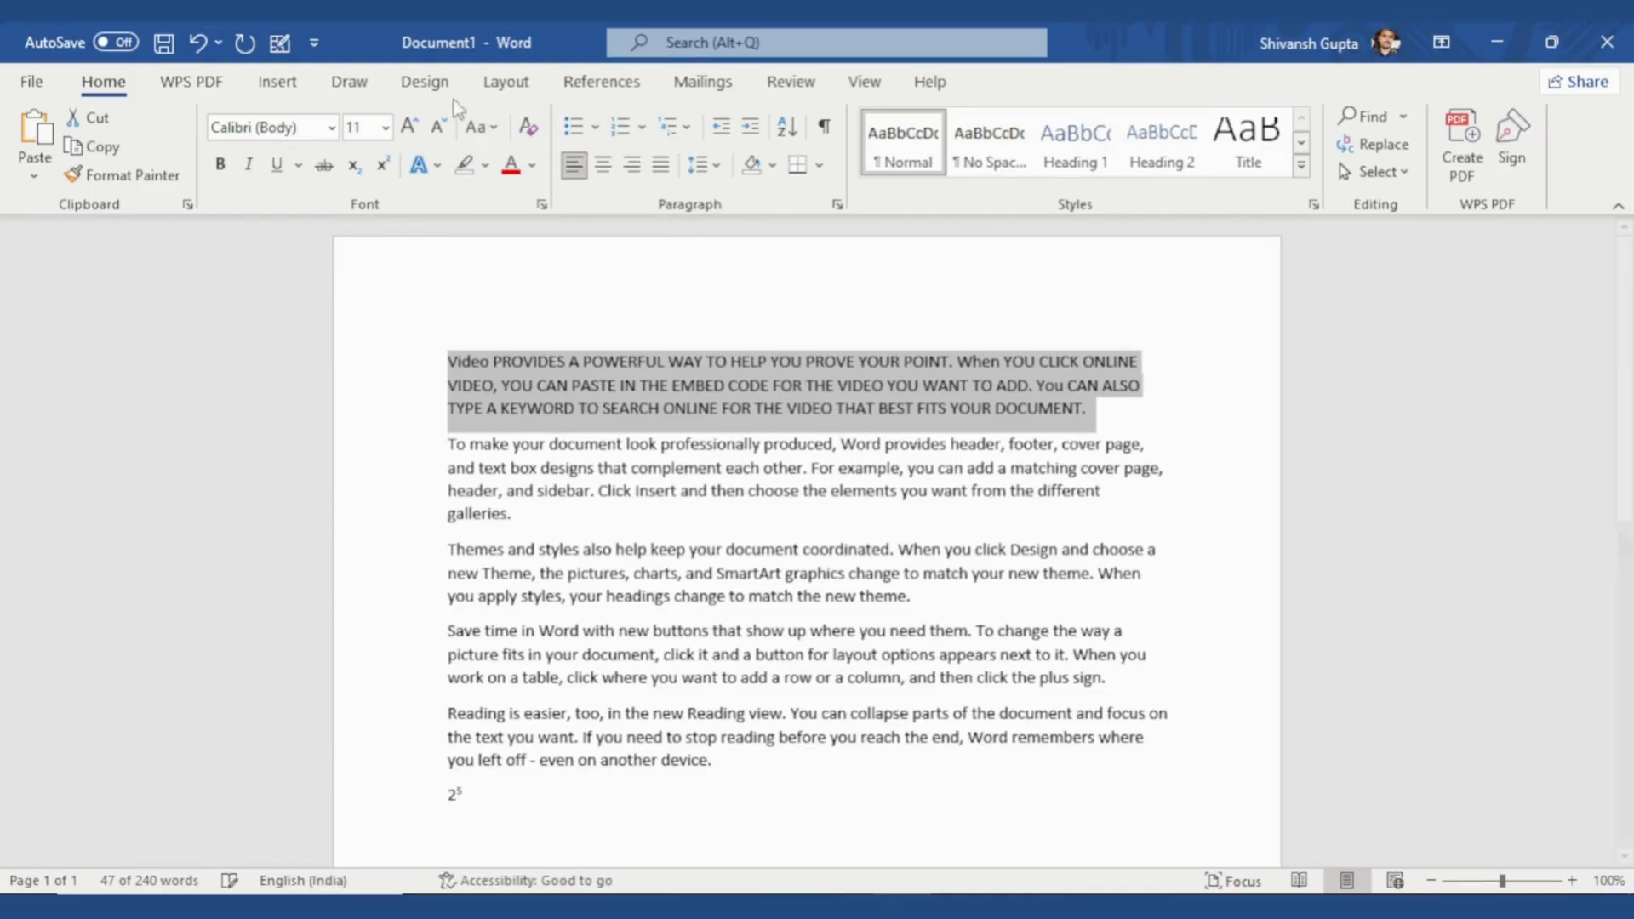
click(478, 127)
click(549, 190)
click(630, 385)
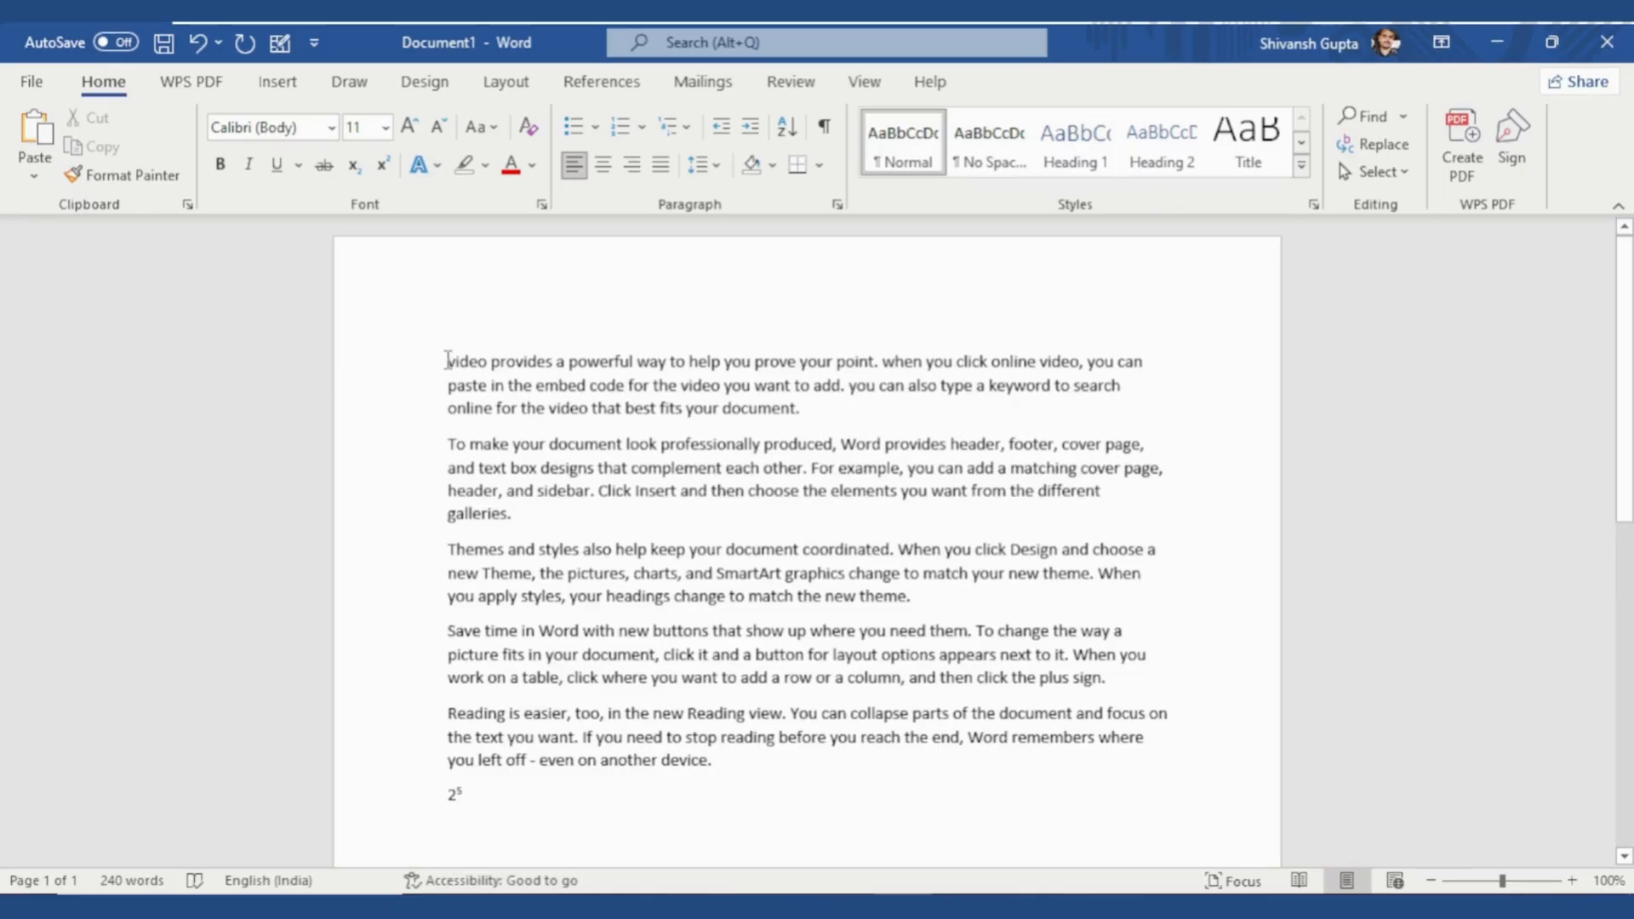
drag(448, 362, 449, 444)
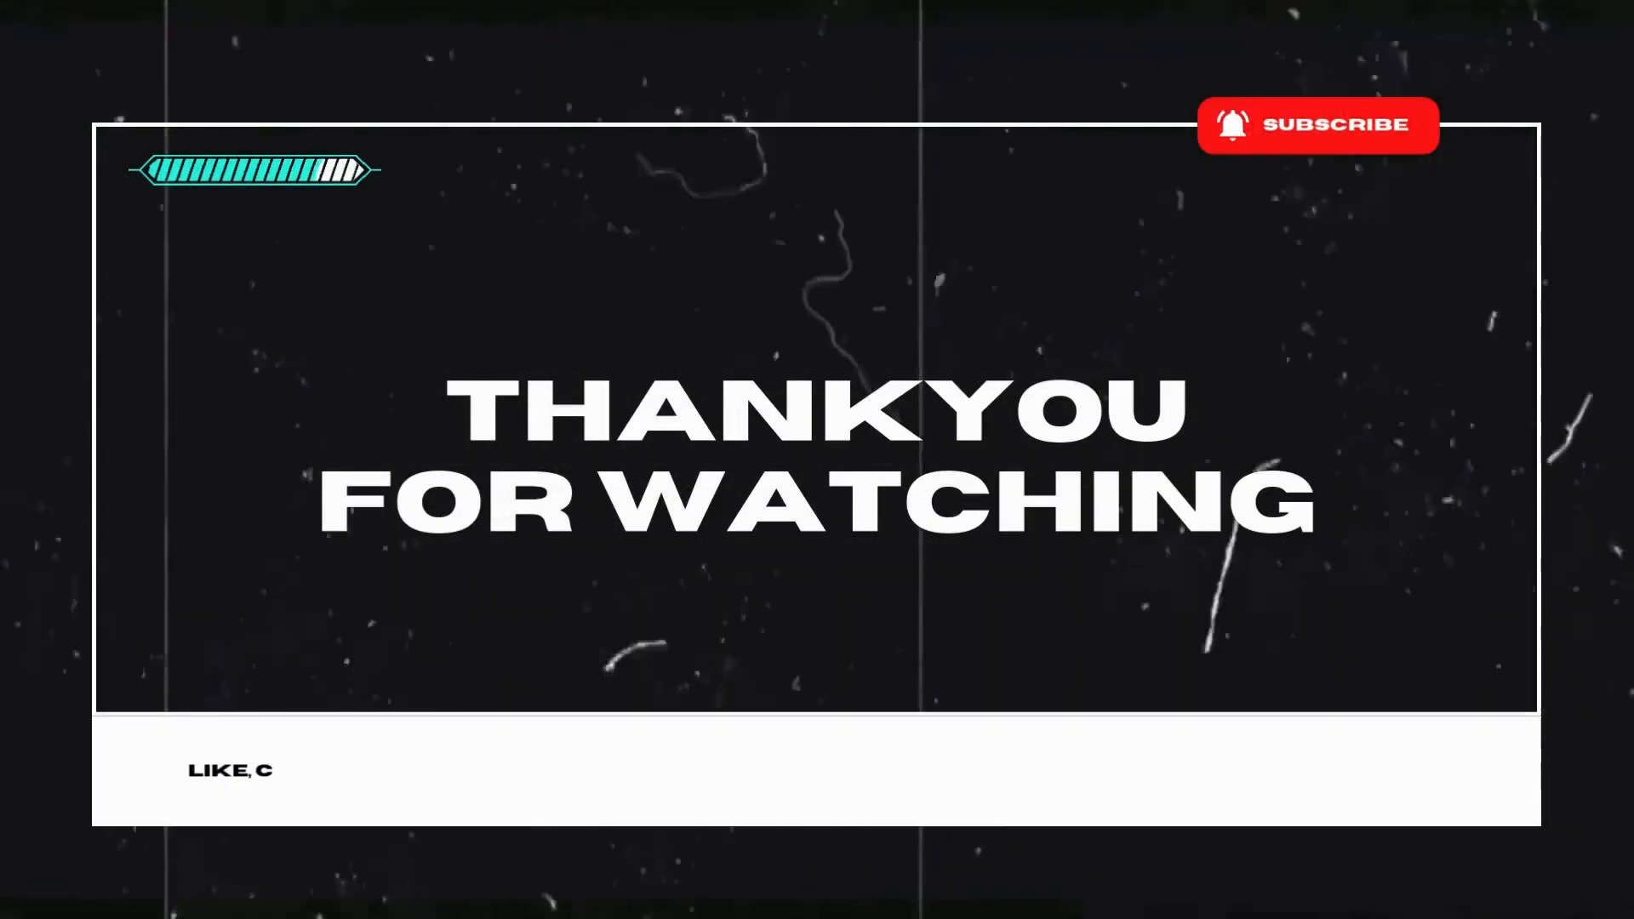